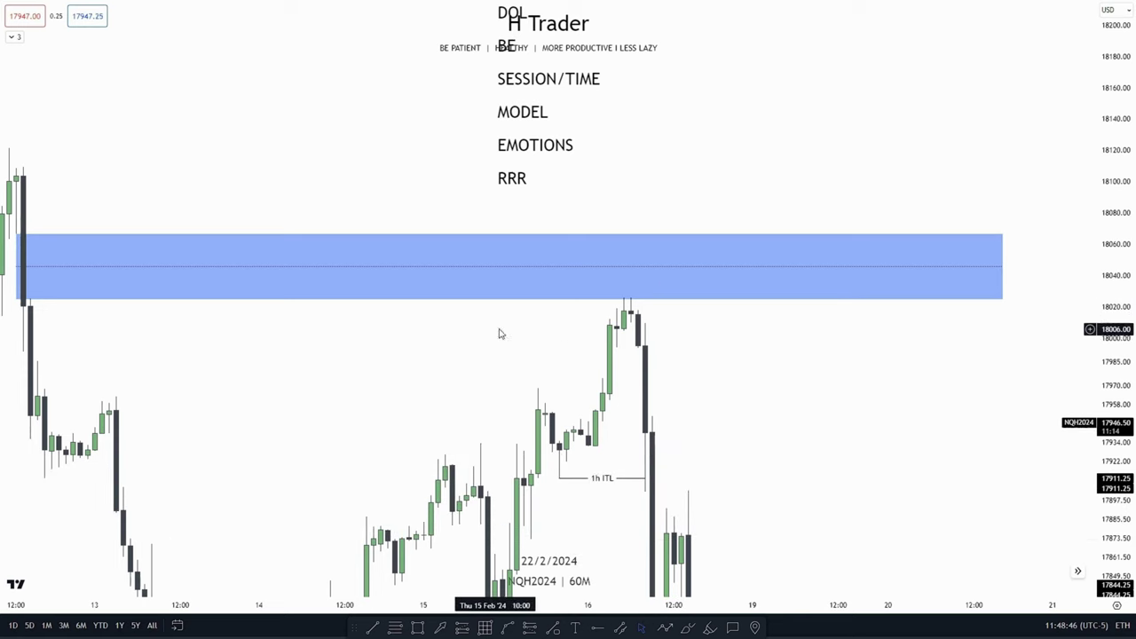
Examine the price reaction at the lower edge of the blue zone on the 60-minute and 5-minute charts.
drag(481, 336, 546, 302)
drag(828, 331, 821, 337)
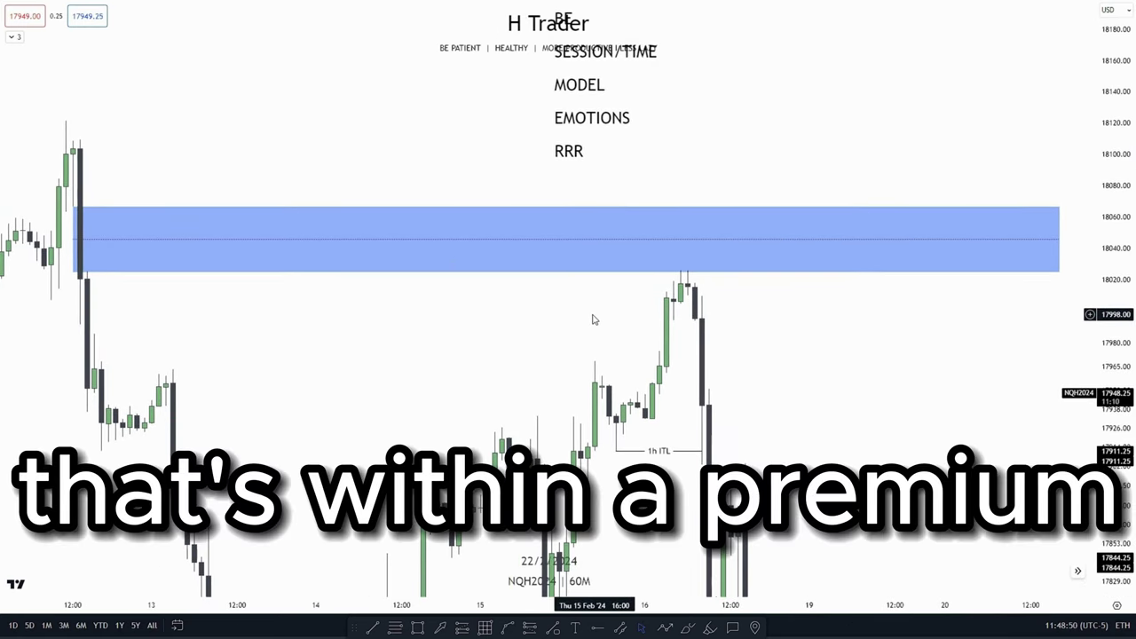
drag(594, 319, 527, 350)
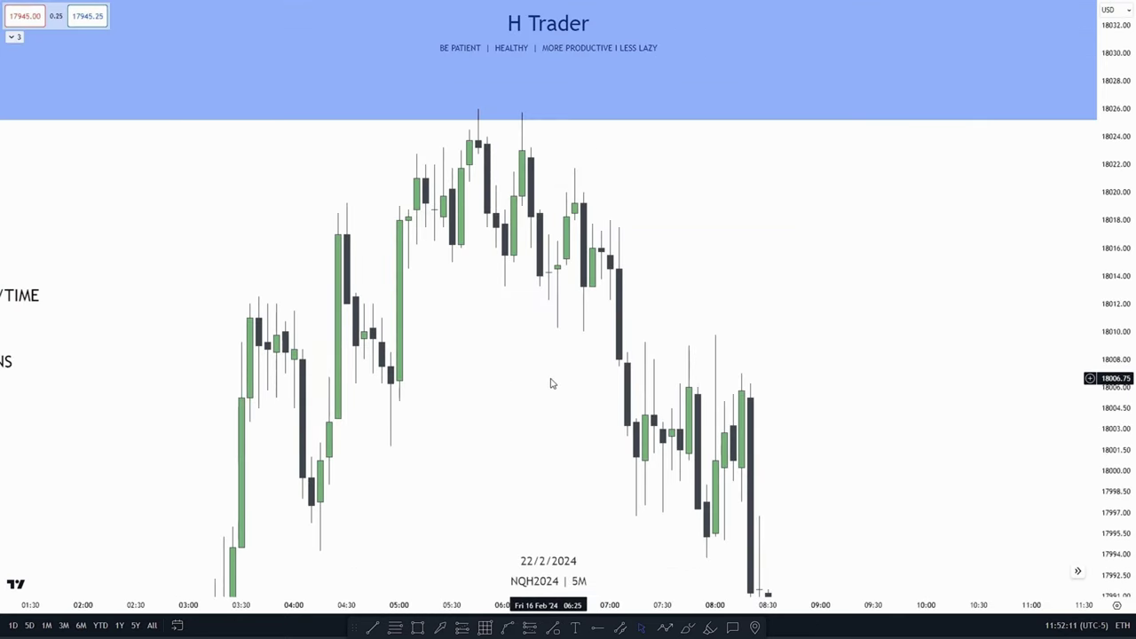
mouse_move(499, 394)
mouse_down()
mouse_move(613, 267)
mouse_move(651, 190)
mouse_up()
mouse_move(488, 582)
mouse_down()
mouse_move(664, 333)
mouse_move(681, 203)
mouse_move(626, 333)
mouse_up()
drag(683, 199, 635, 355)
mouse_move(684, 240)
mouse_down()
mouse_move(674, 297)
mouse_move(635, 377)
mouse_up()
drag(657, 267, 563, 488)
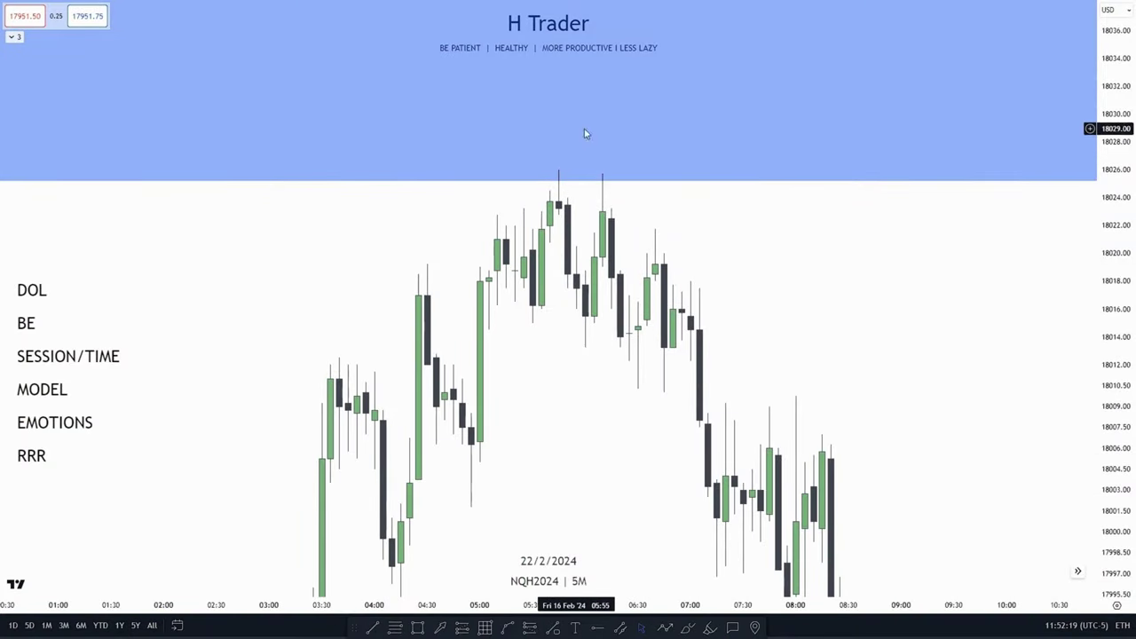
drag(536, 315, 721, 266)
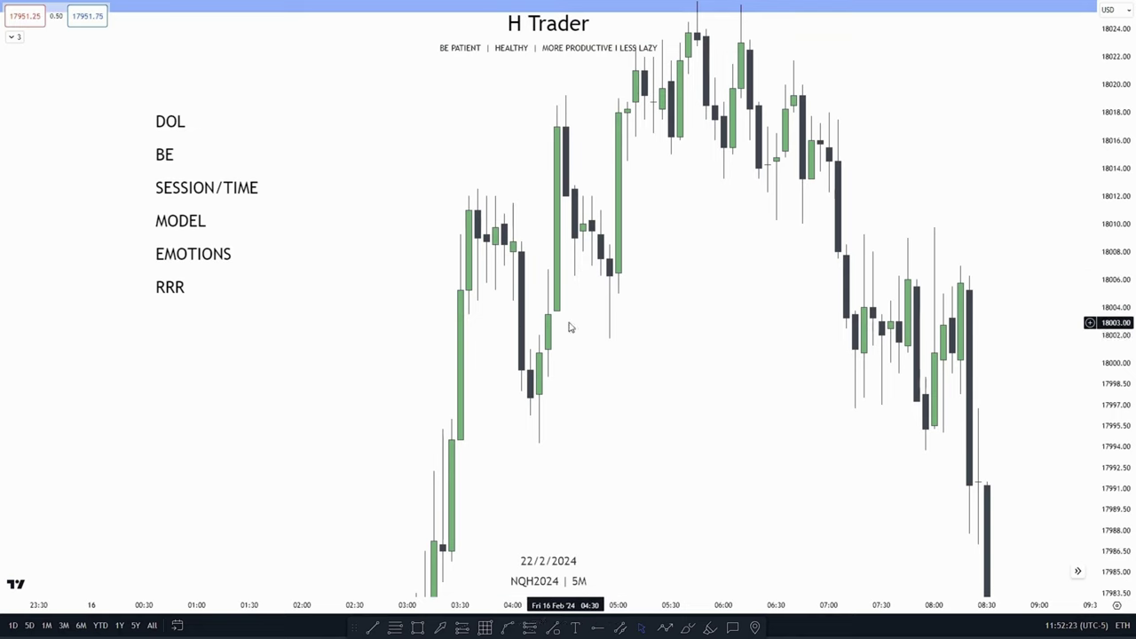
drag(570, 327, 539, 467)
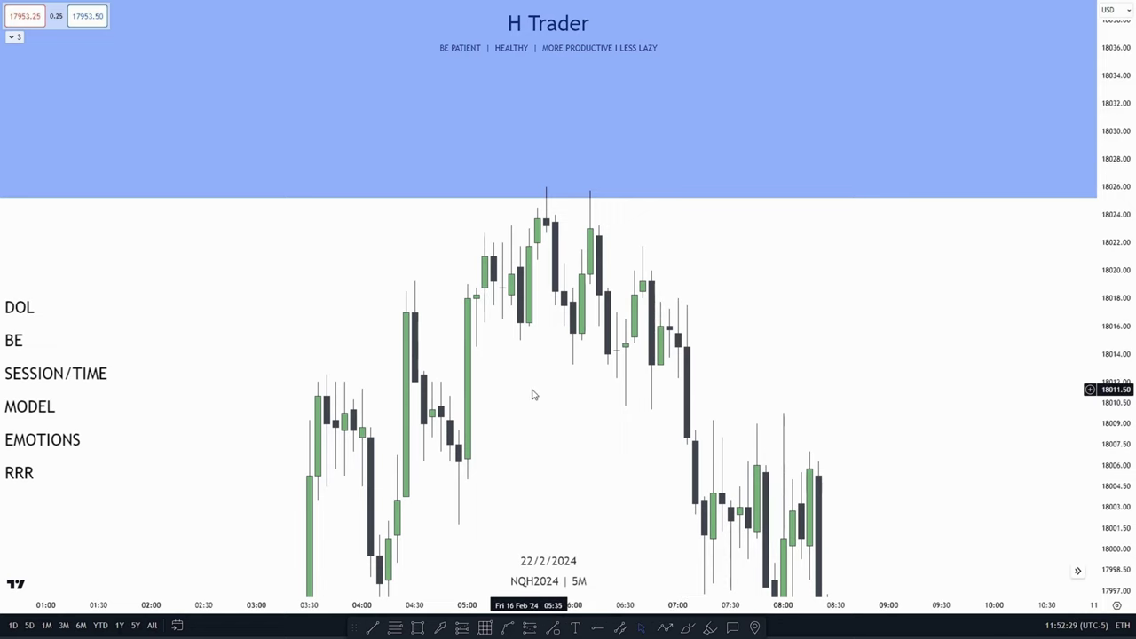
mouse_move(532, 395)
mouse_down()
mouse_move(563, 418)
mouse_move(533, 411)
mouse_up()
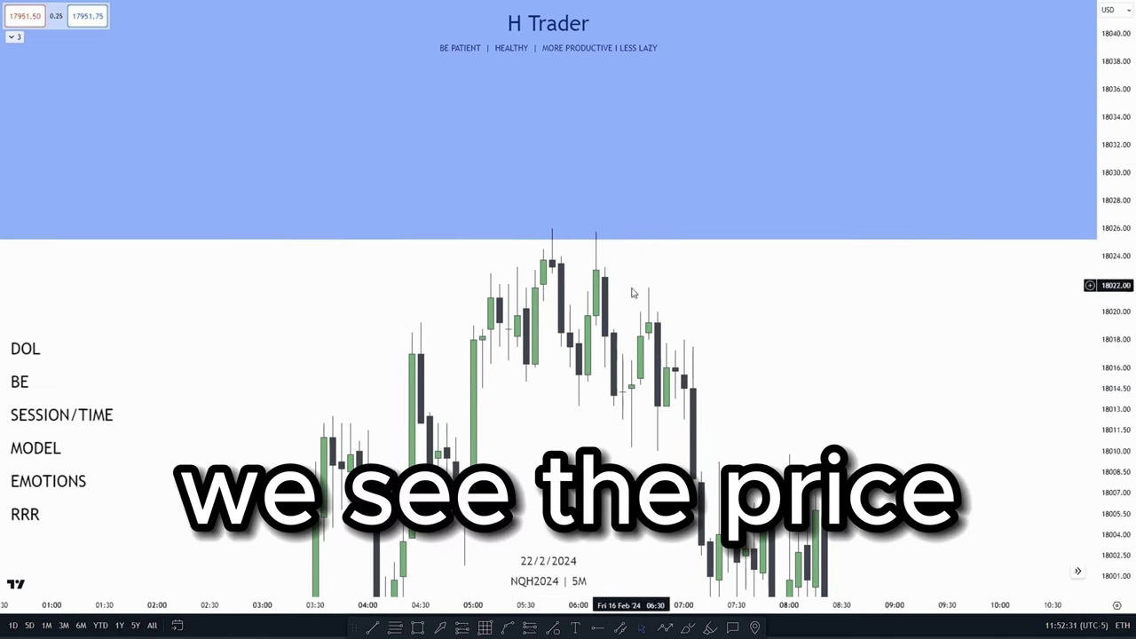
Examine the 16 February overnight rally into the blue zone and the candles around its highs on the 5-minute chart.
drag(527, 489, 616, 327)
drag(1123, 266, 1116, 346)
scroll(878, 388, down, 3)
drag(1118, 244, 1114, 312)
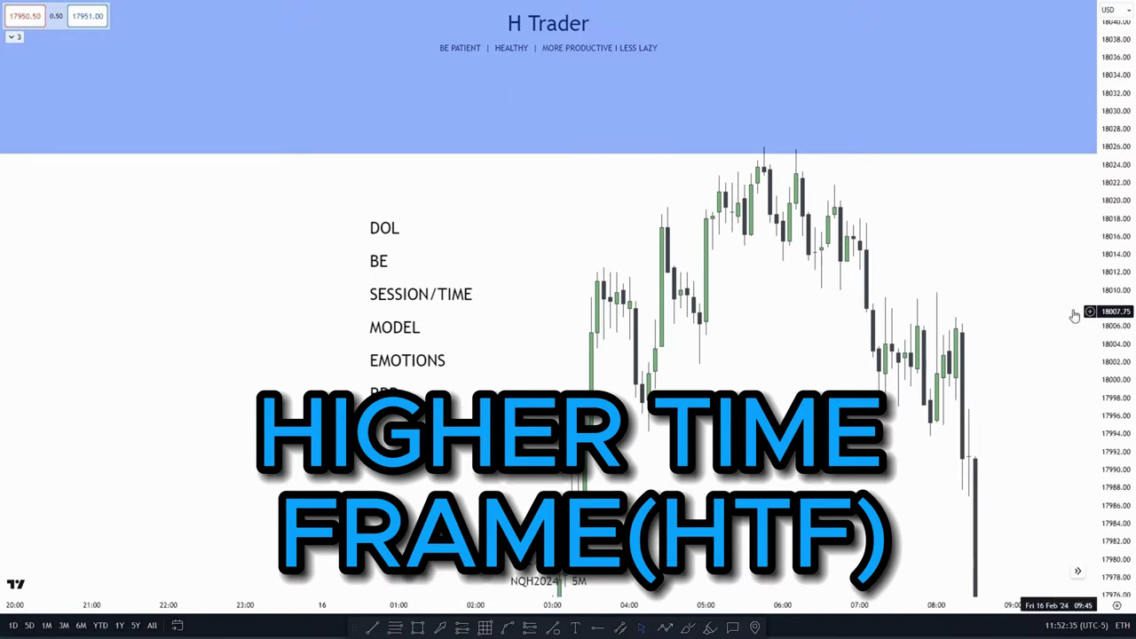
drag(786, 446, 695, 202)
drag(495, 475, 555, 243)
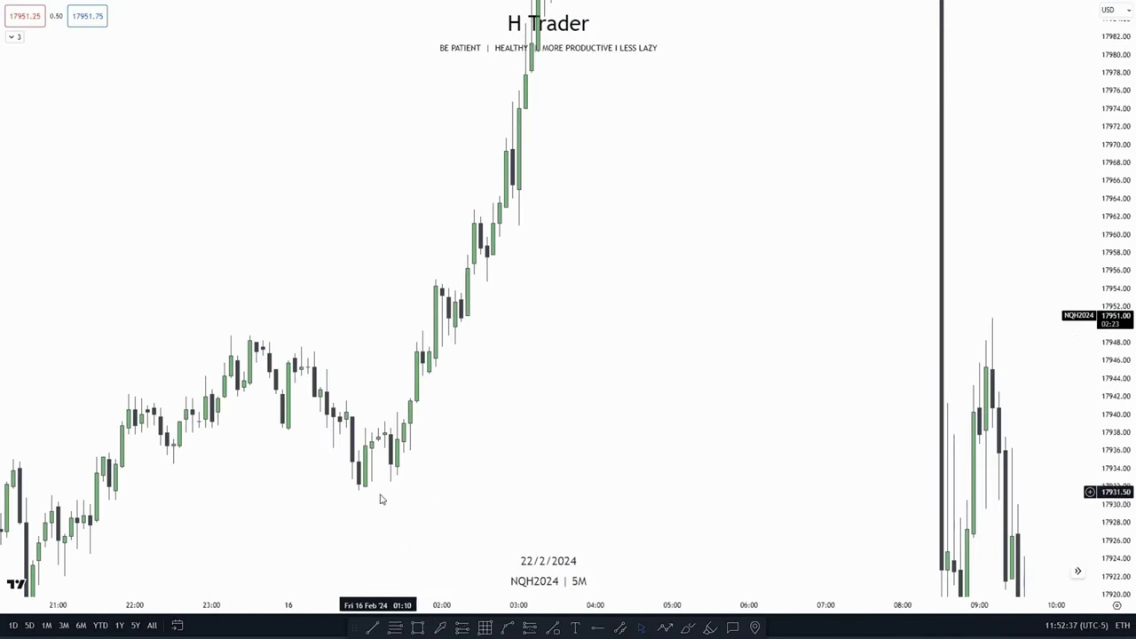
drag(641, 200, 654, 472)
mouse_move(679, 291)
mouse_down()
mouse_move(680, 458)
mouse_move(755, 363)
mouse_move(805, 450)
mouse_up()
scroll(805, 450, up, 3)
drag(1115, 391, 1116, 306)
drag(872, 317, 893, 390)
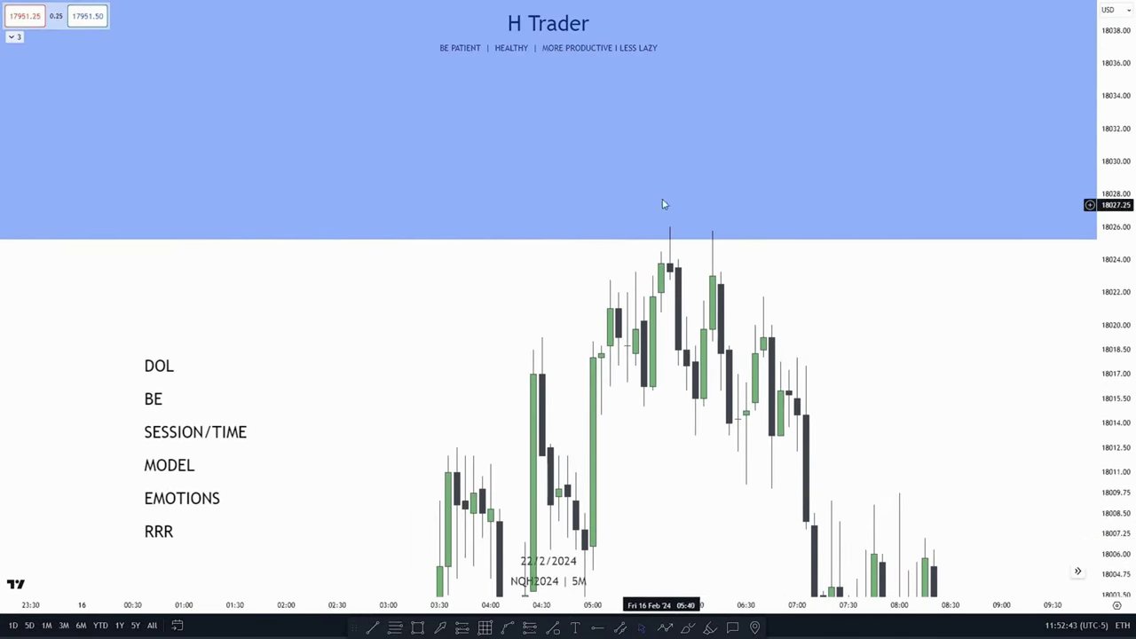
mouse_move(662, 204)
mouse_down()
mouse_move(606, 423)
mouse_move(550, 390)
mouse_up()
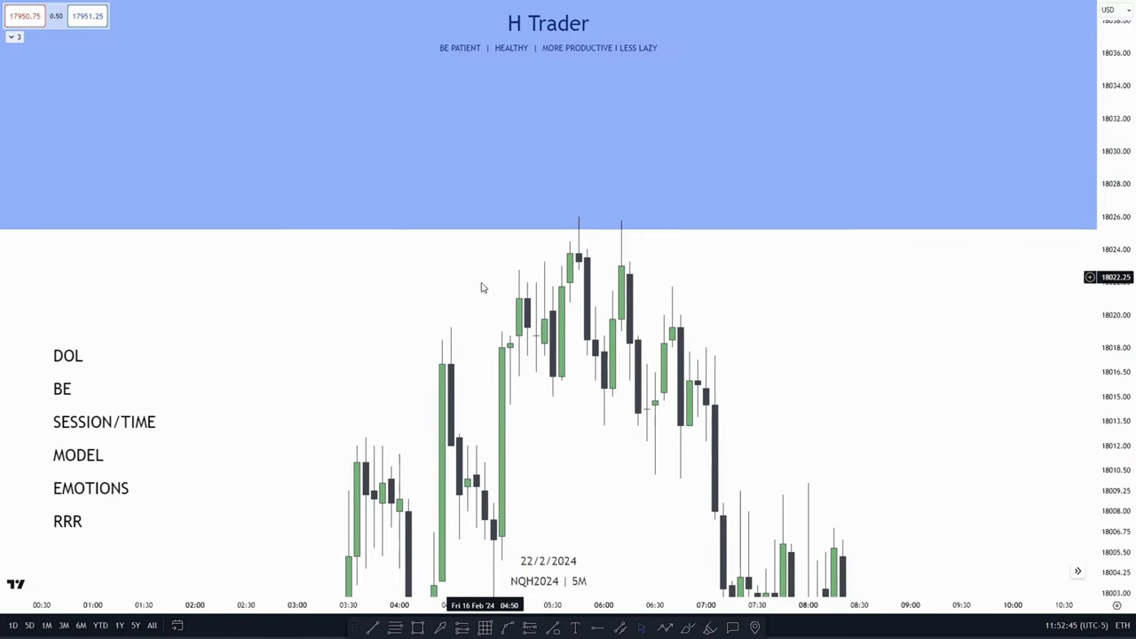
drag(580, 452, 606, 393)
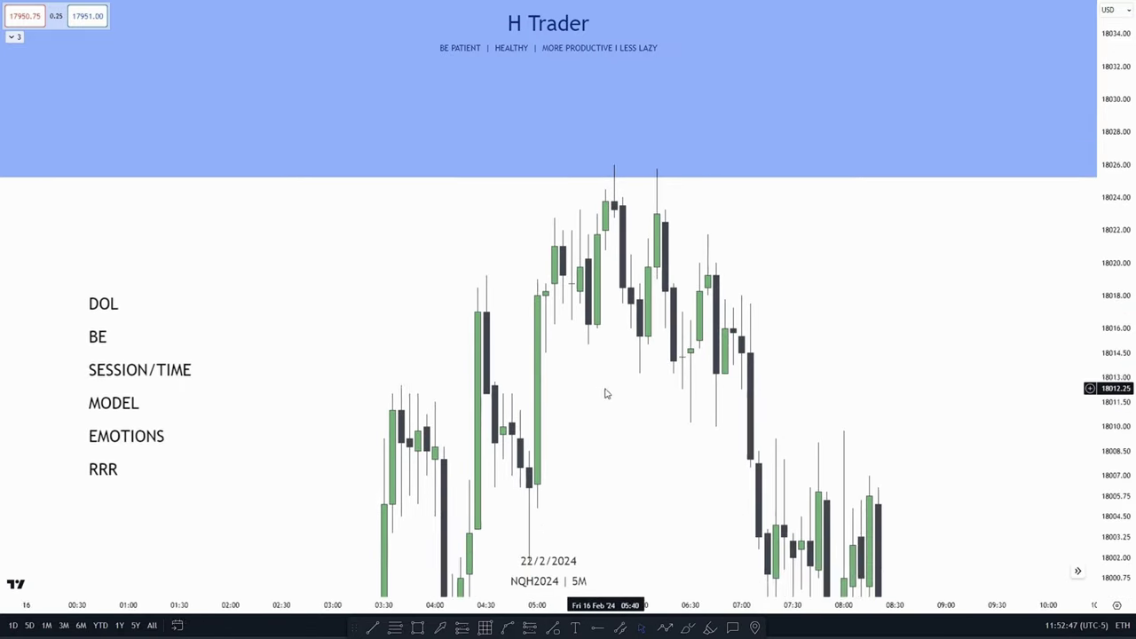
Mark the inversion fair value gap below the zone with a rectangle from 05:45 to about 08:15, spanning about 18022.75 to 18020.50.
scroll(609, 391, up, 2)
drag(701, 299, 730, 337)
drag(1115, 319, 1116, 251)
scroll(789, 261, up, 1)
drag(776, 291, 775, 294)
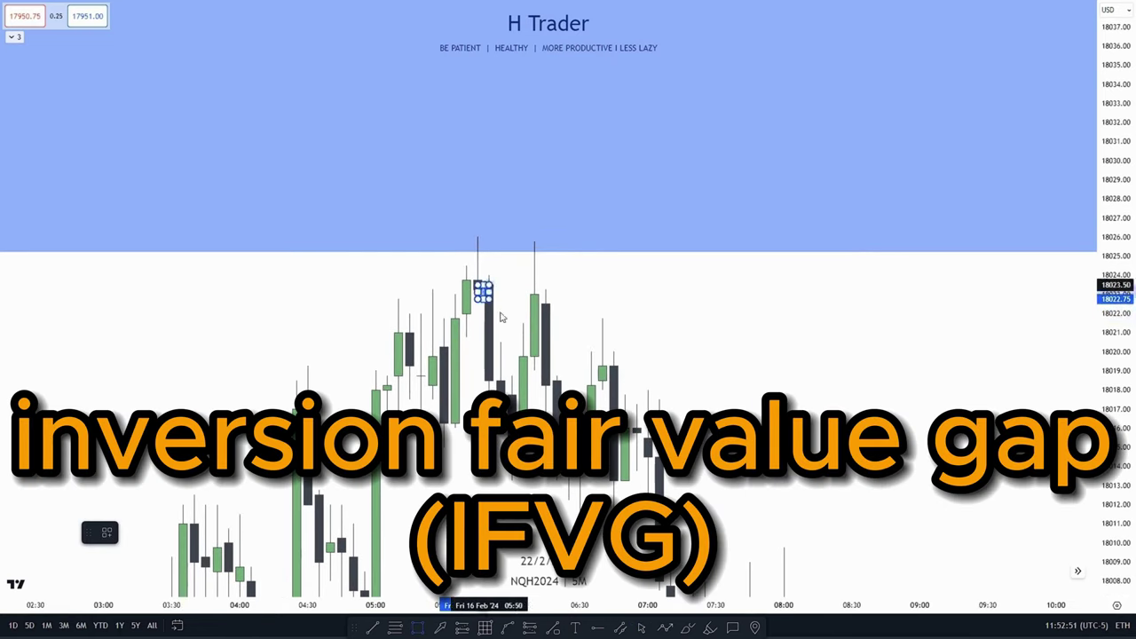
click(502, 342)
drag(500, 321, 817, 323)
click(776, 404)
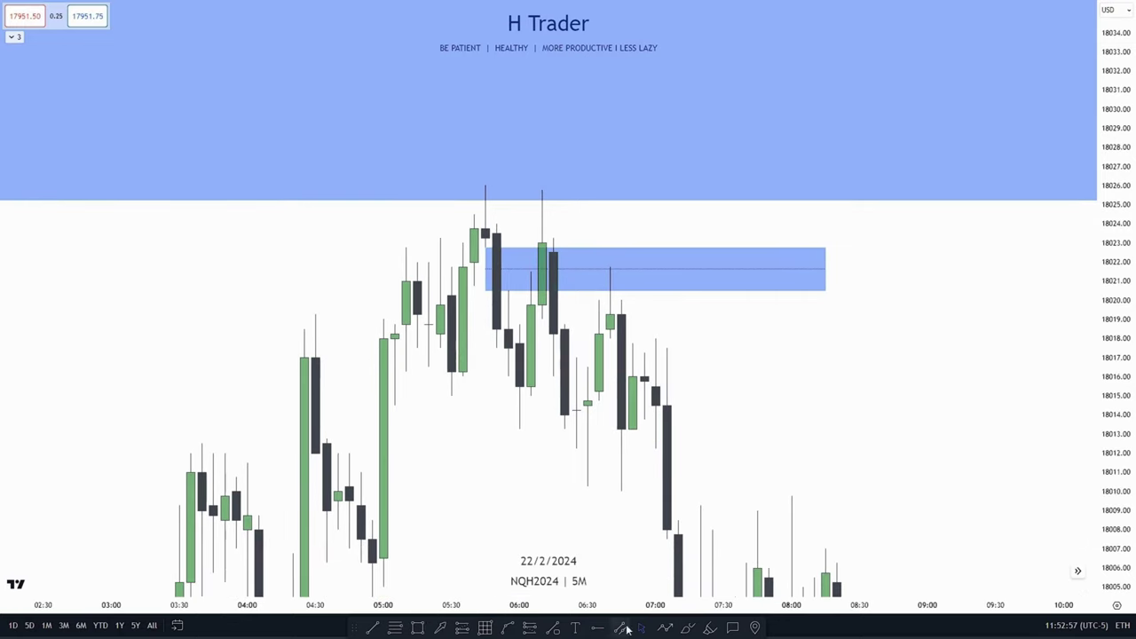
Place a long position at 18022.75 on the 05:45 candle with its stop at 18013.25 and its target at 18042.25.
click(468, 629)
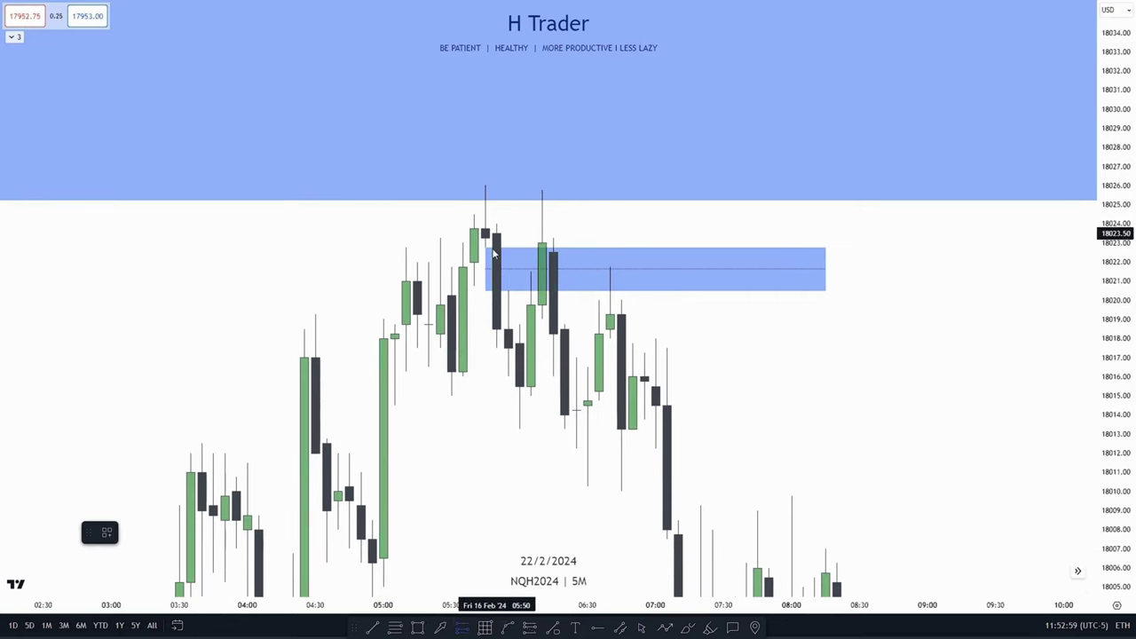
click(495, 251)
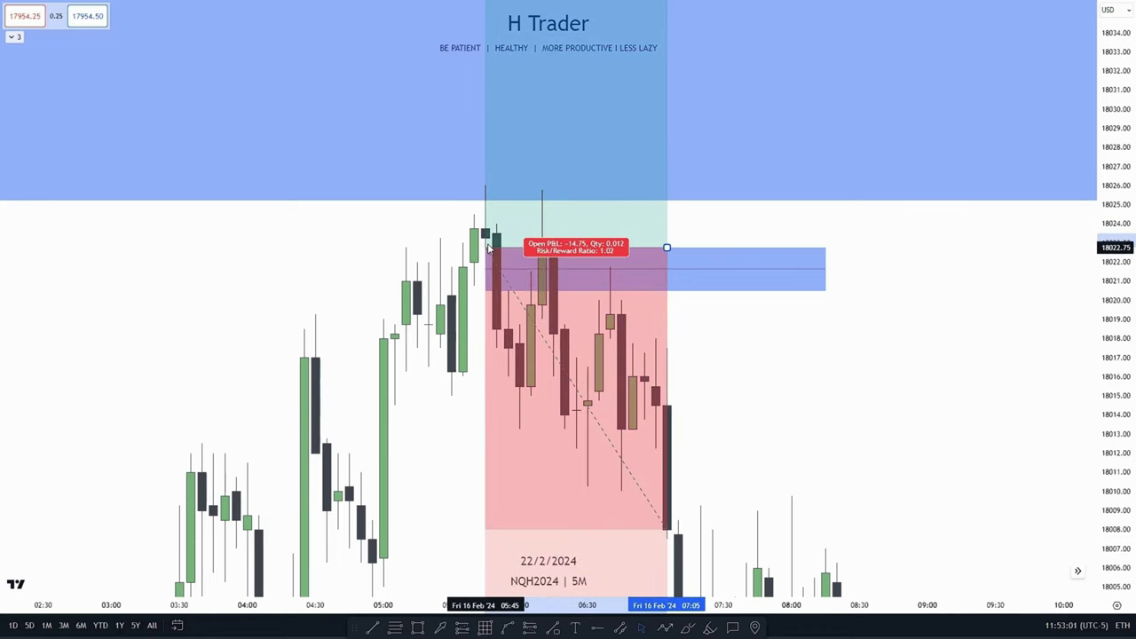
drag(660, 506, 672, 322)
mouse_move(1115, 328)
mouse_down()
mouse_move(1070, 372)
mouse_move(1130, 405)
mouse_move(1115, 532)
mouse_up()
drag(498, 504, 498, 294)
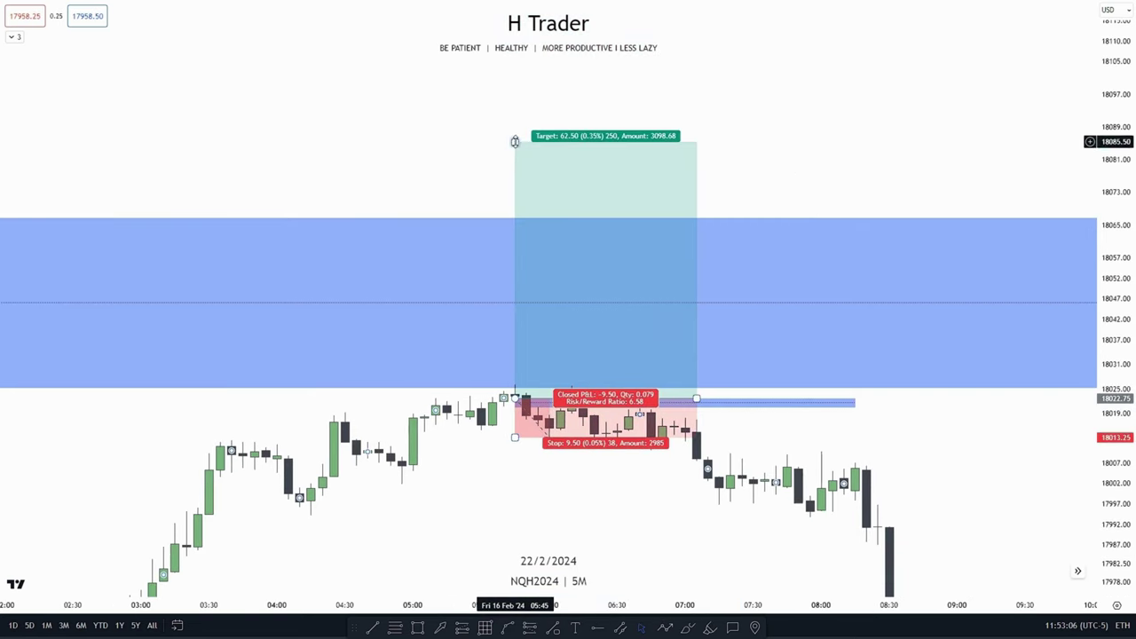
drag(515, 142, 526, 320)
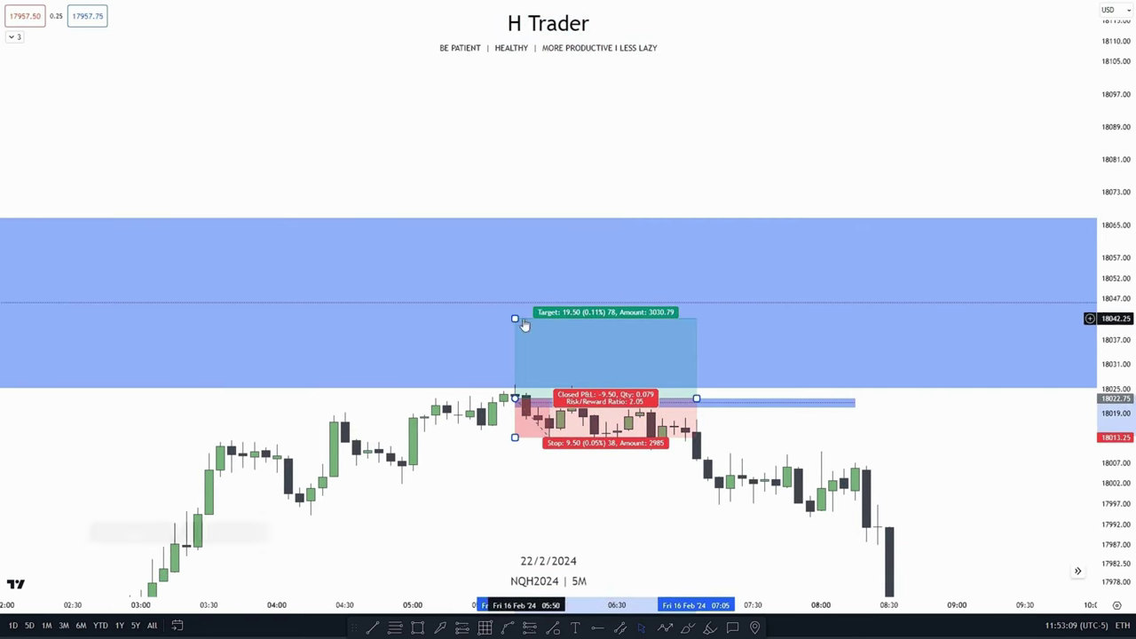
Delete the long position drawing from the 5-minute chart.
drag(1117, 568, 1117, 381)
drag(923, 573, 894, 341)
drag(1133, 380, 956, 325)
click(571, 388)
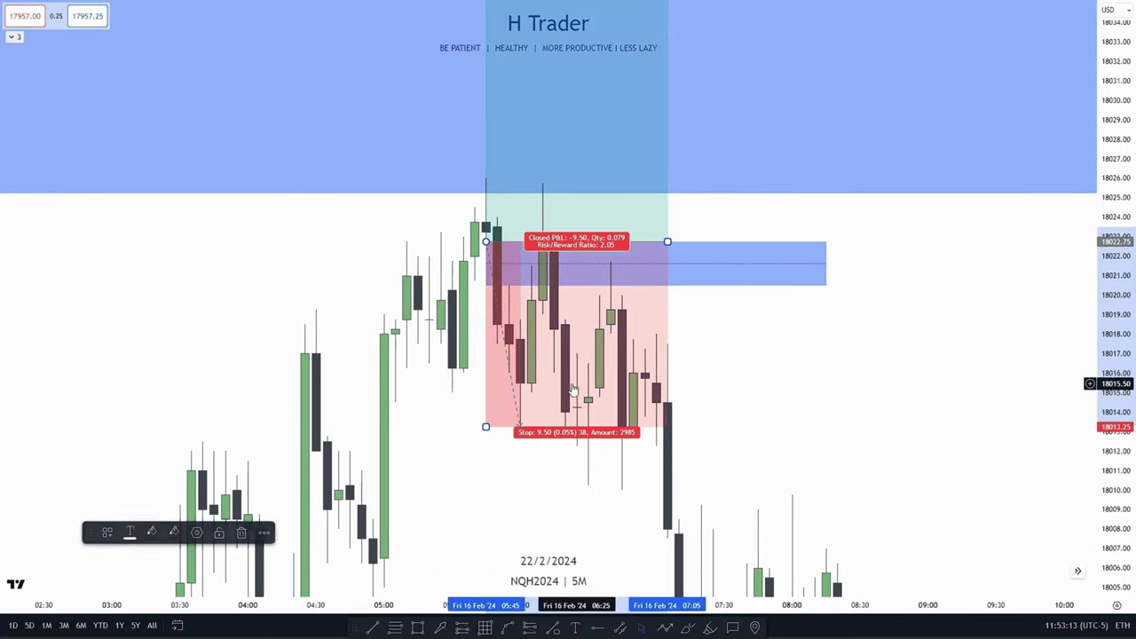
key(Delete)
Delete the rectangle marking the inversion fair value gap below the large blue zone.
drag(513, 440, 512, 432)
drag(1113, 303, 1113, 335)
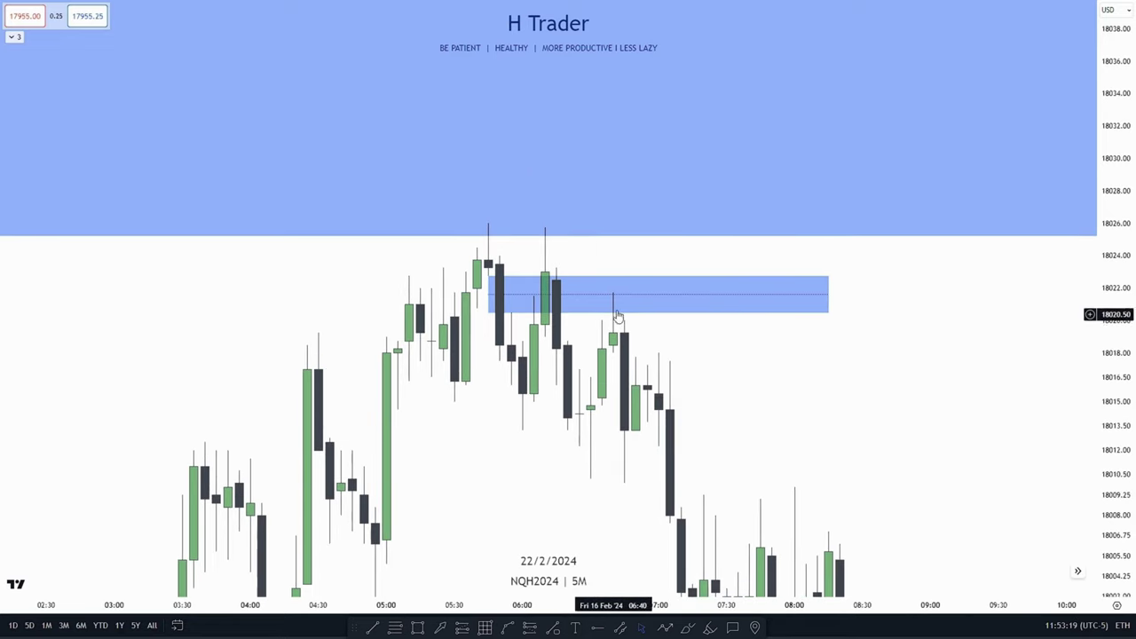
drag(523, 457, 473, 343)
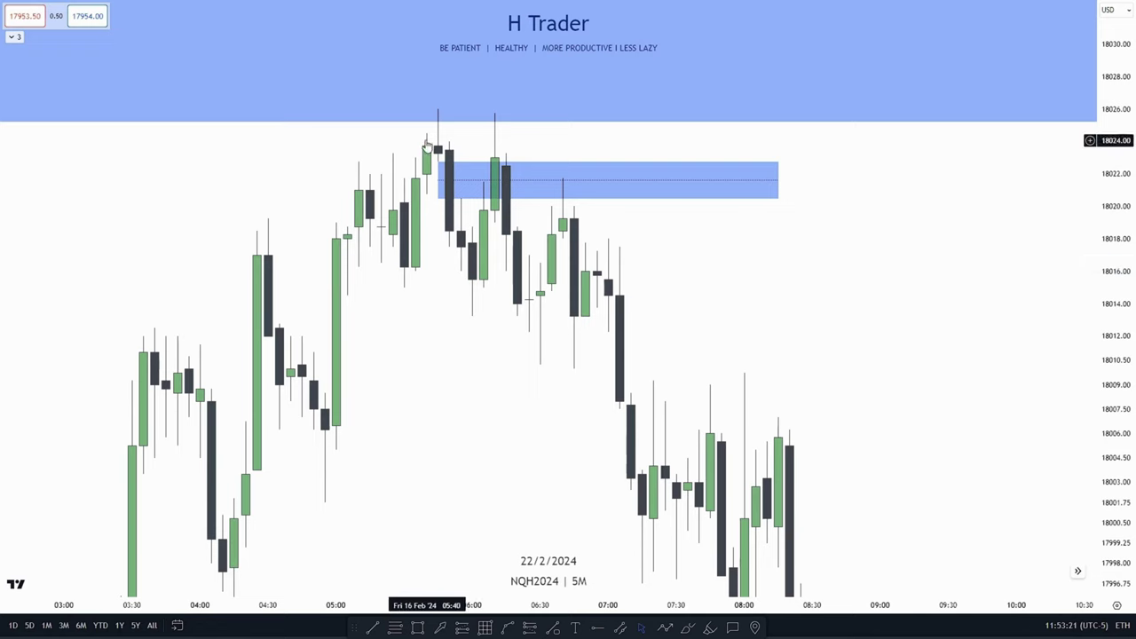
drag(516, 430, 551, 356)
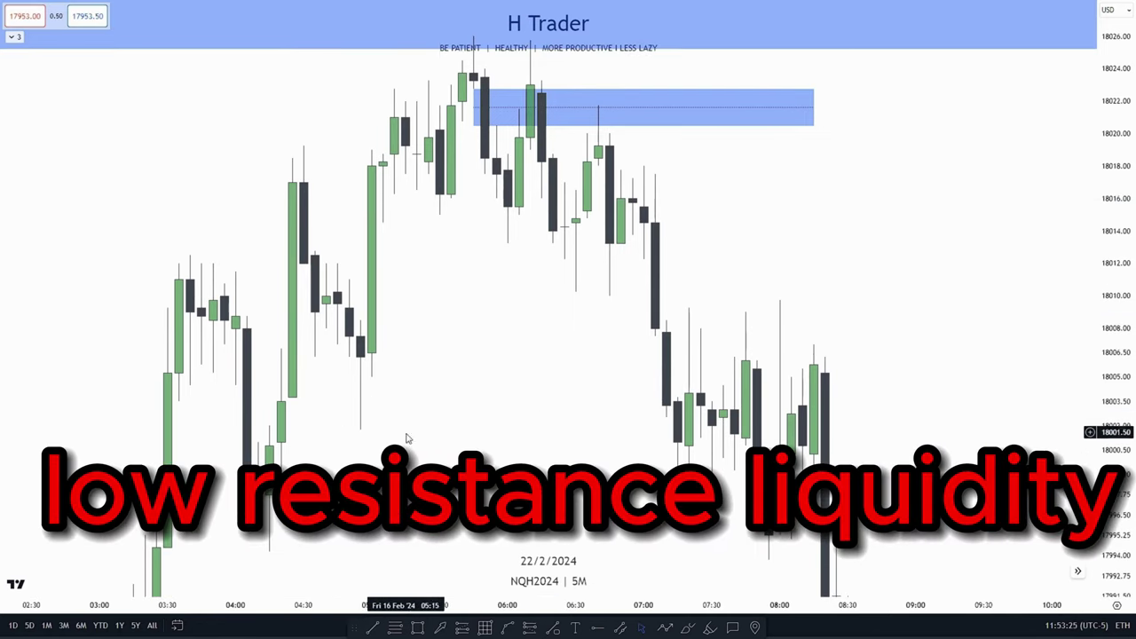
drag(463, 327, 449, 367)
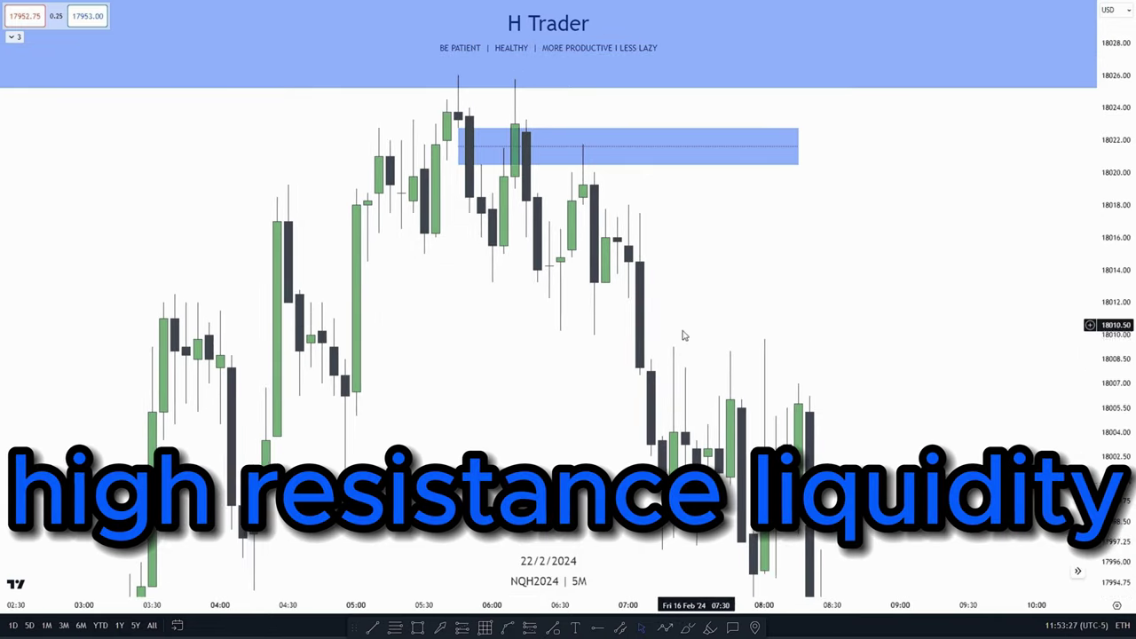
drag(741, 290, 749, 410)
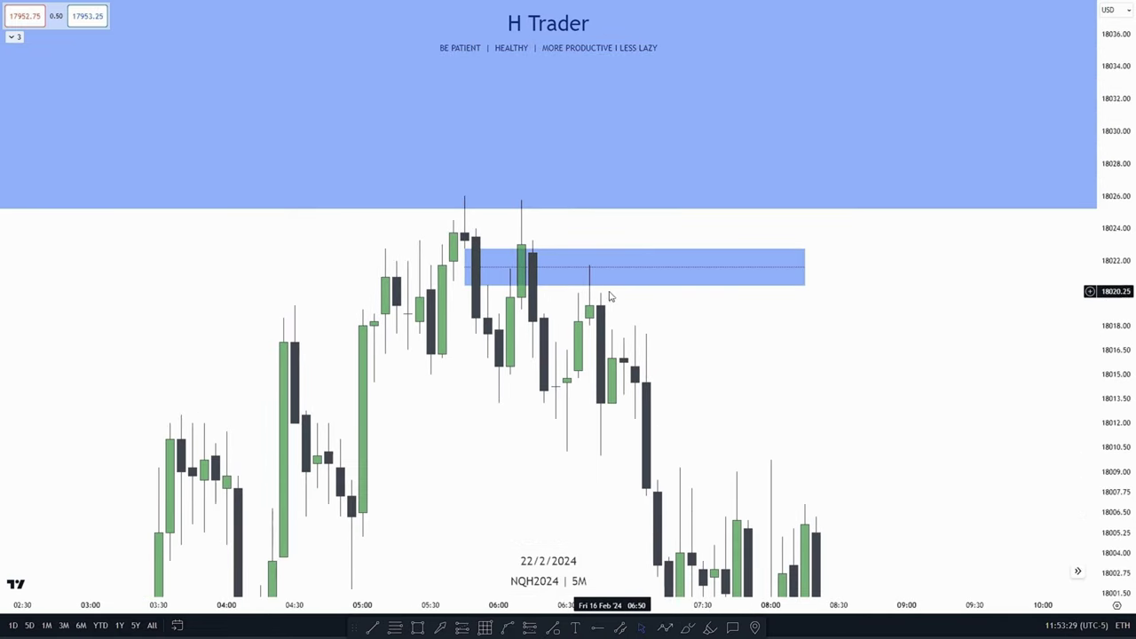
click(601, 283)
key(Delete)
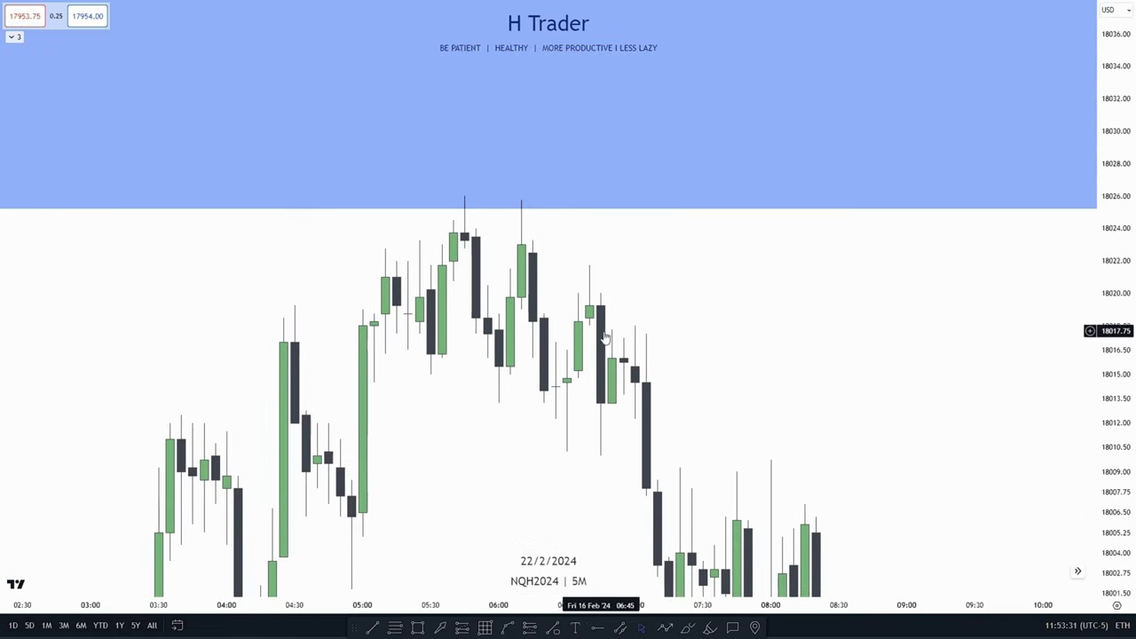
Examine the 5-minute decline from the blue zone through the sharp sell-off around 08:30.
drag(659, 554, 666, 480)
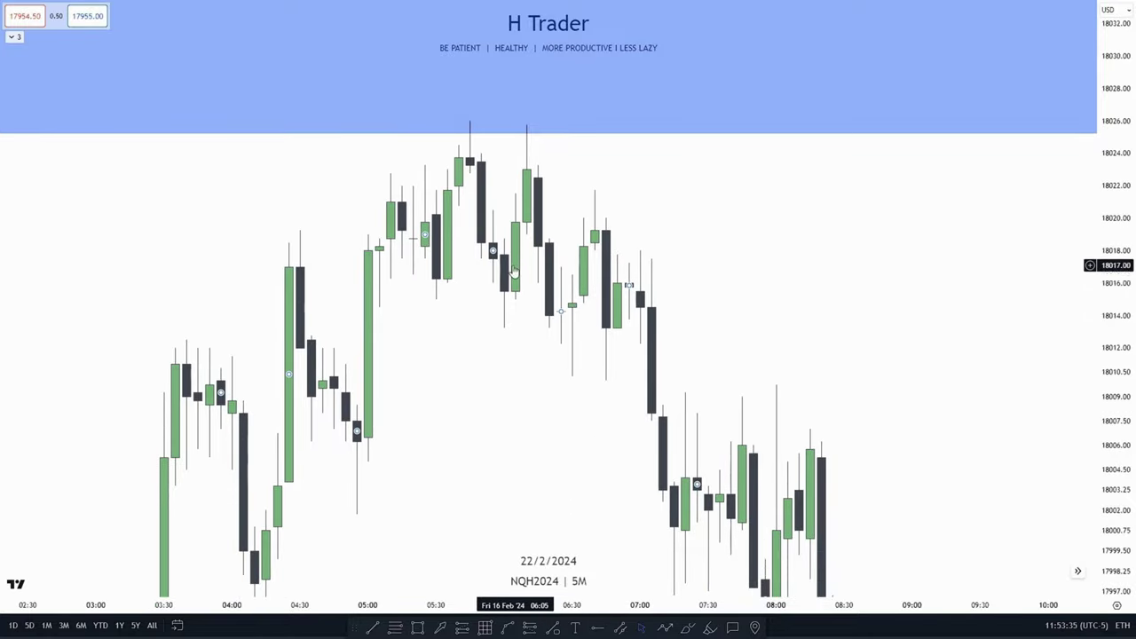
drag(627, 509, 457, 241)
drag(1116, 347, 1116, 497)
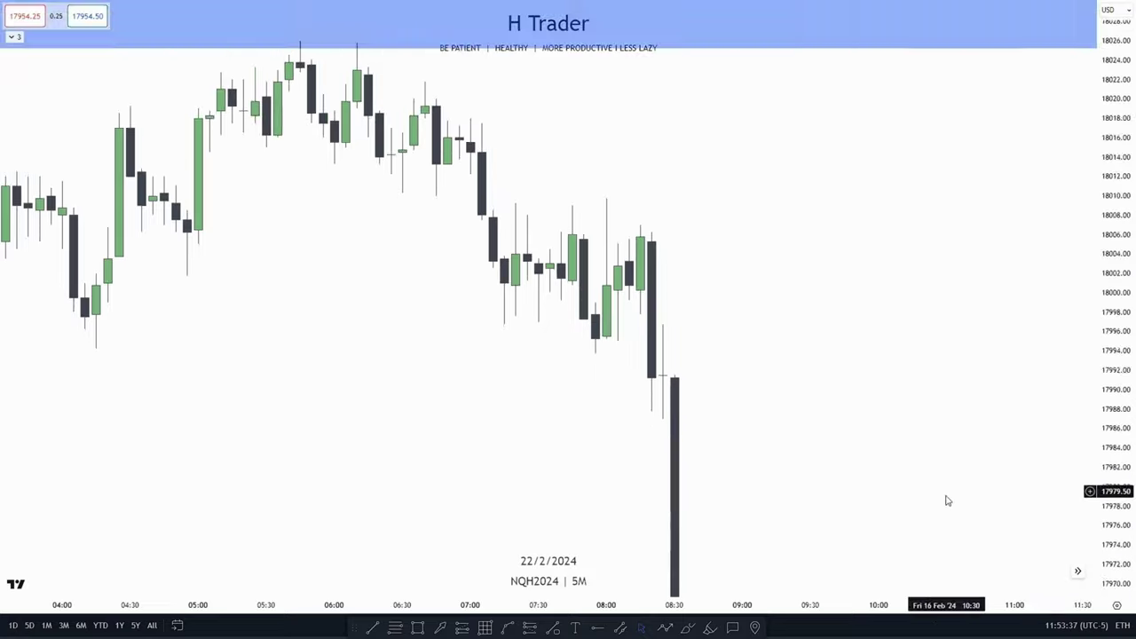
drag(837, 513, 655, 272)
drag(246, 123, 586, 446)
drag(1123, 416, 1127, 258)
drag(545, 339, 523, 430)
drag(706, 242, 740, 287)
drag(1125, 395, 1128, 332)
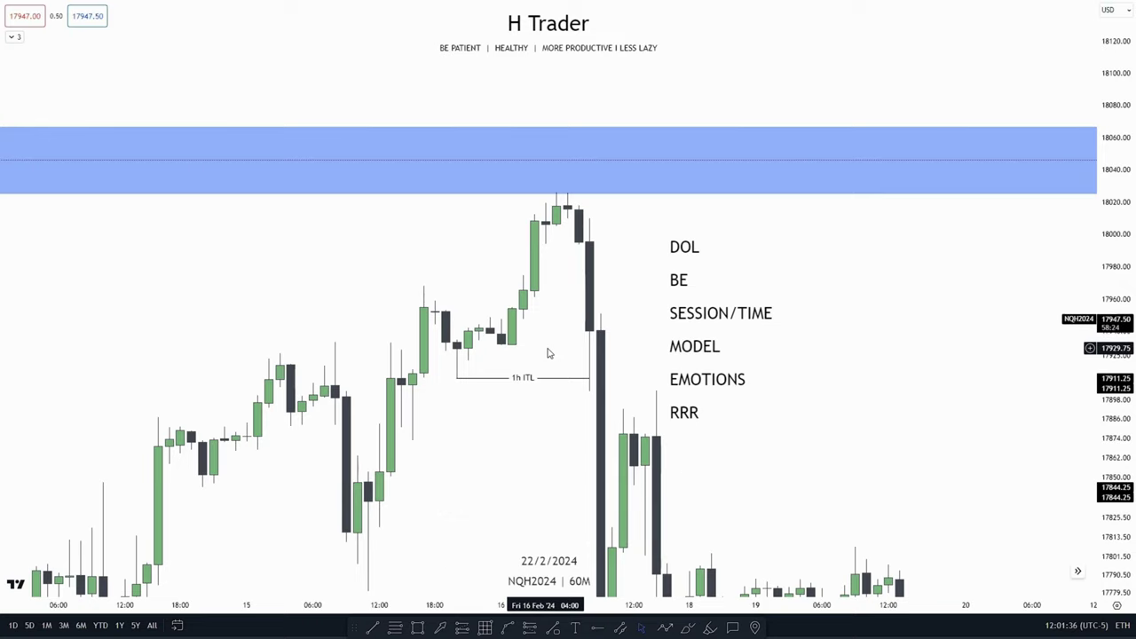
Examine the sell-off into the 1h ITL level on the 60-minute chart and the price action around it on the 1-minute chart.
drag(547, 345, 548, 299)
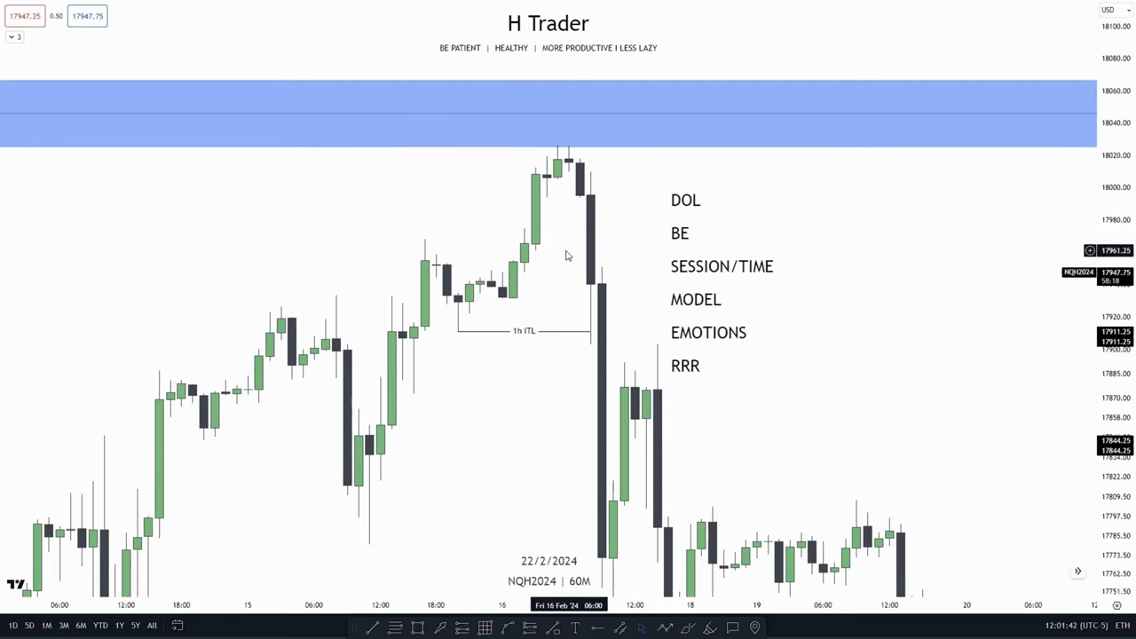
drag(566, 256, 512, 323)
drag(672, 354, 662, 305)
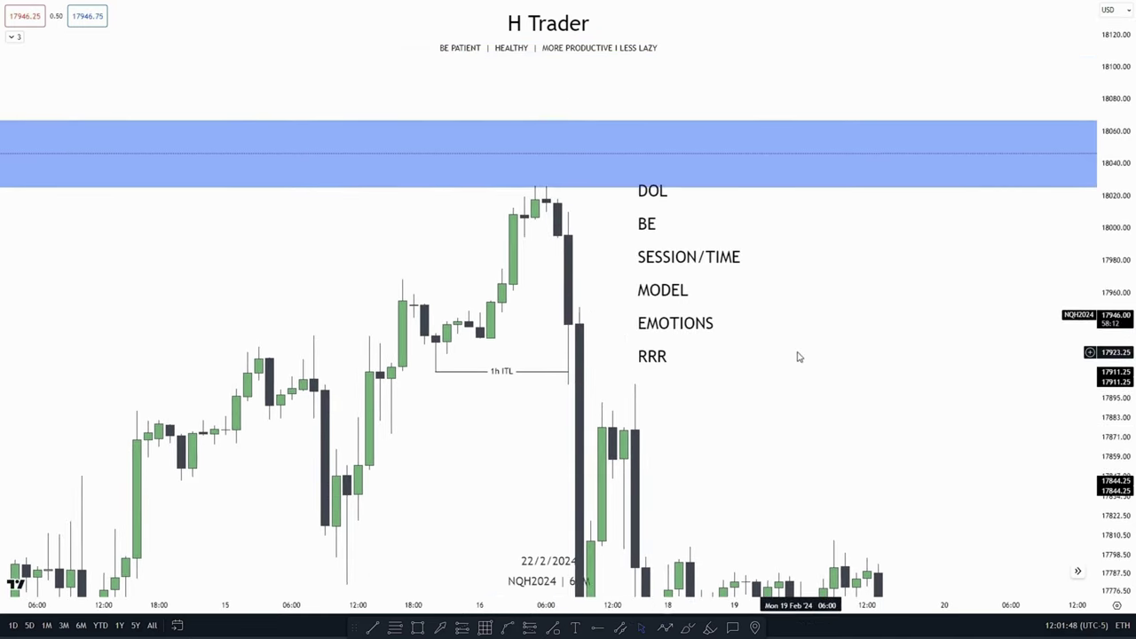
drag(796, 352, 849, 370)
scroll(850, 371, up, 1)
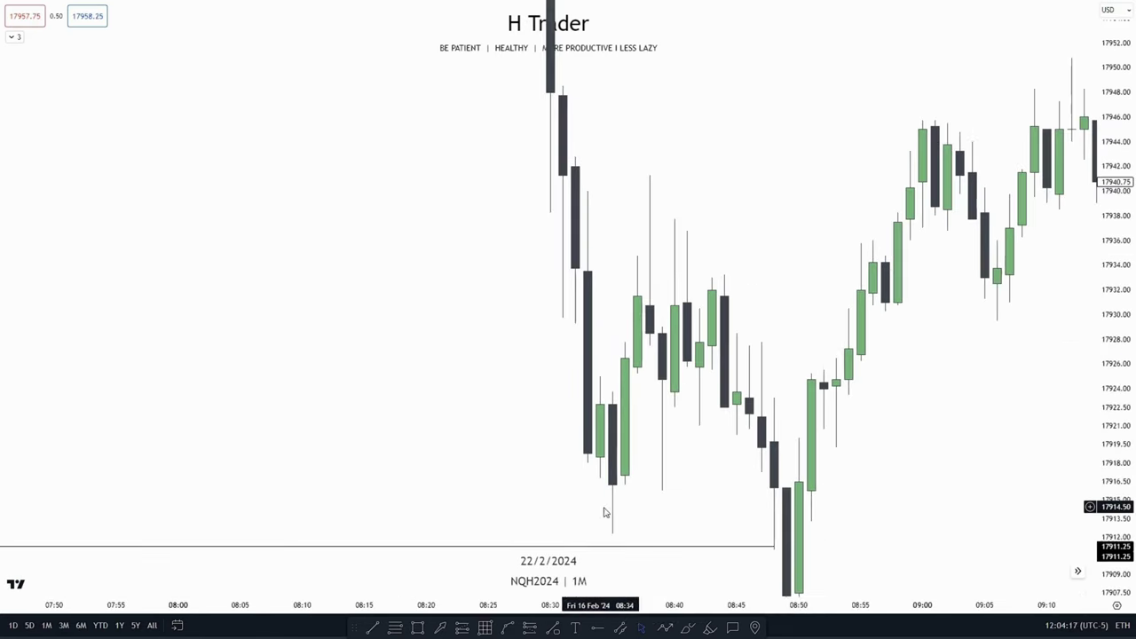
drag(824, 535, 930, 517)
scroll(930, 517, down, 5)
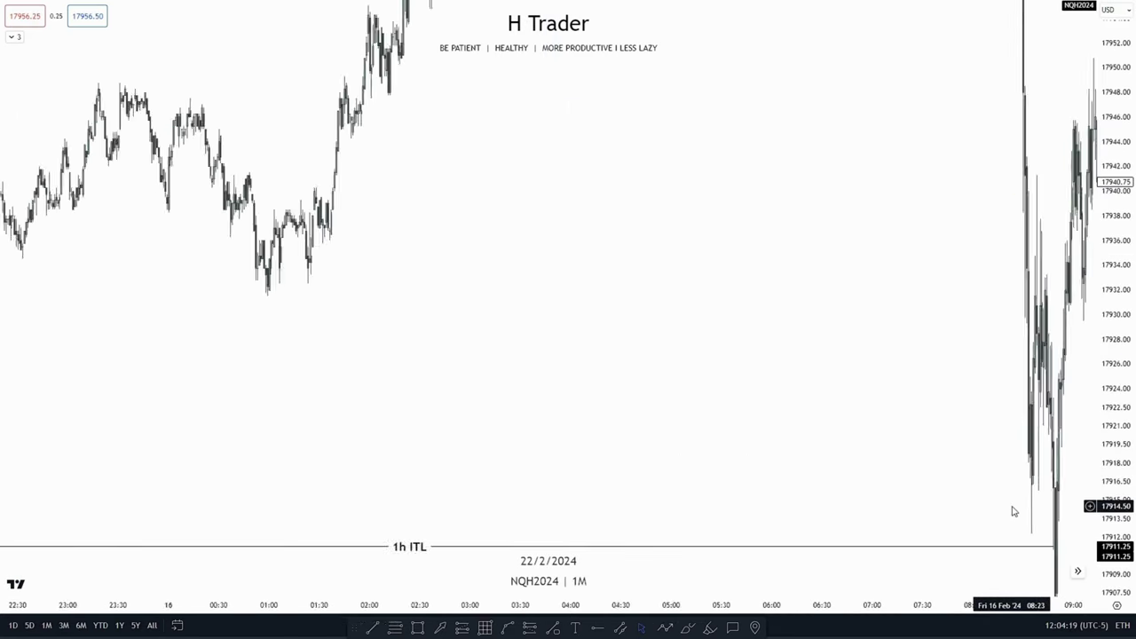
scroll(697, 477, up, 8)
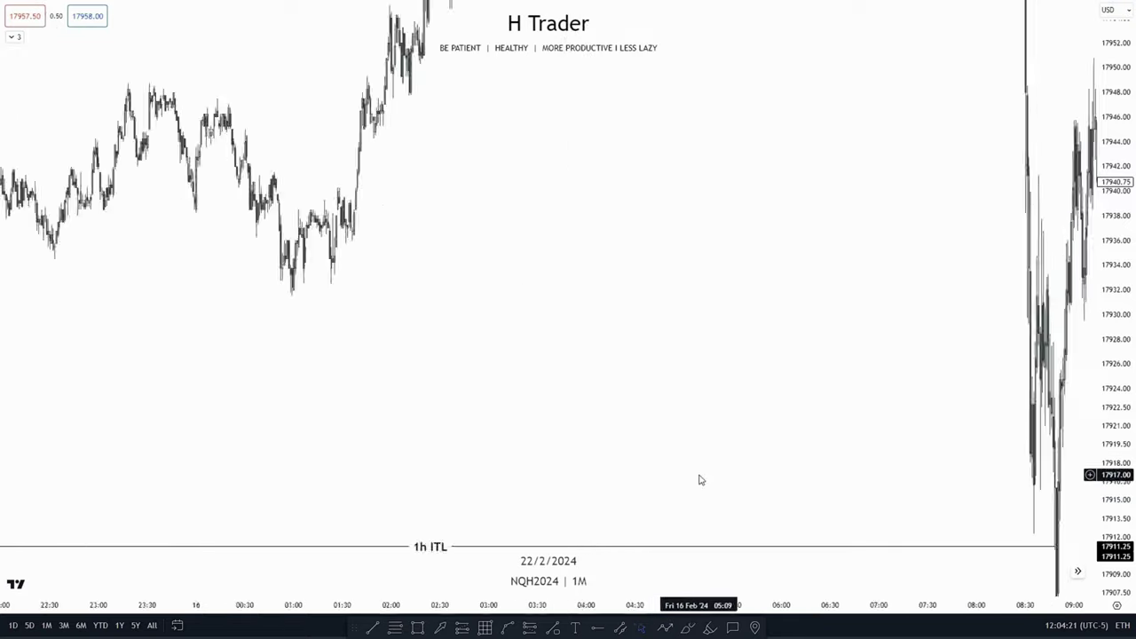
scroll(665, 457, up, 2)
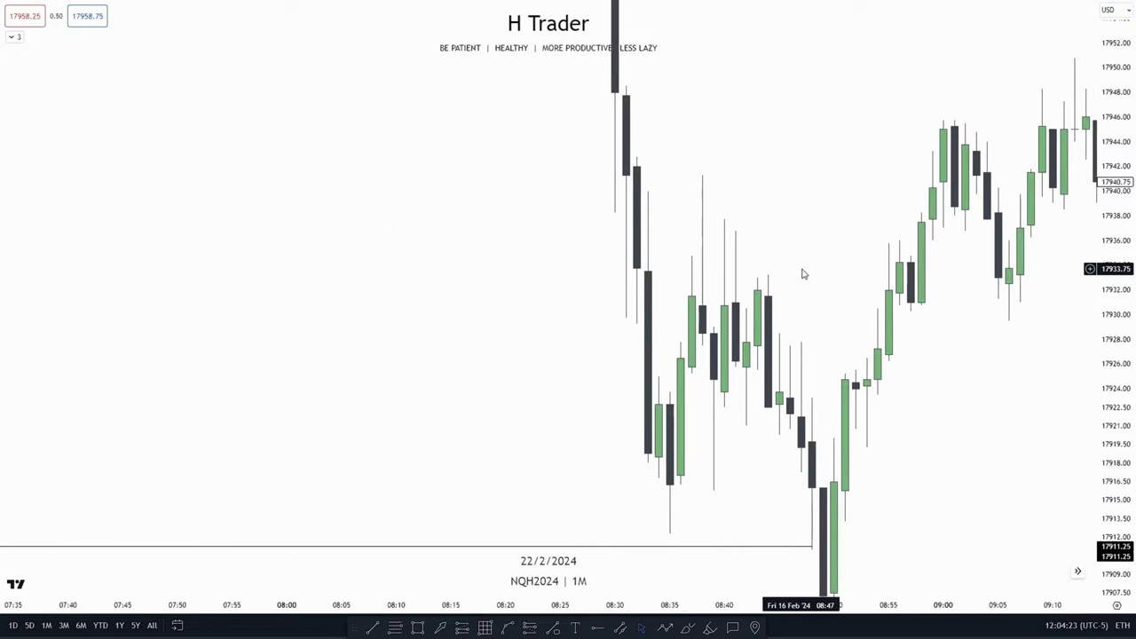
drag(807, 265, 775, 150)
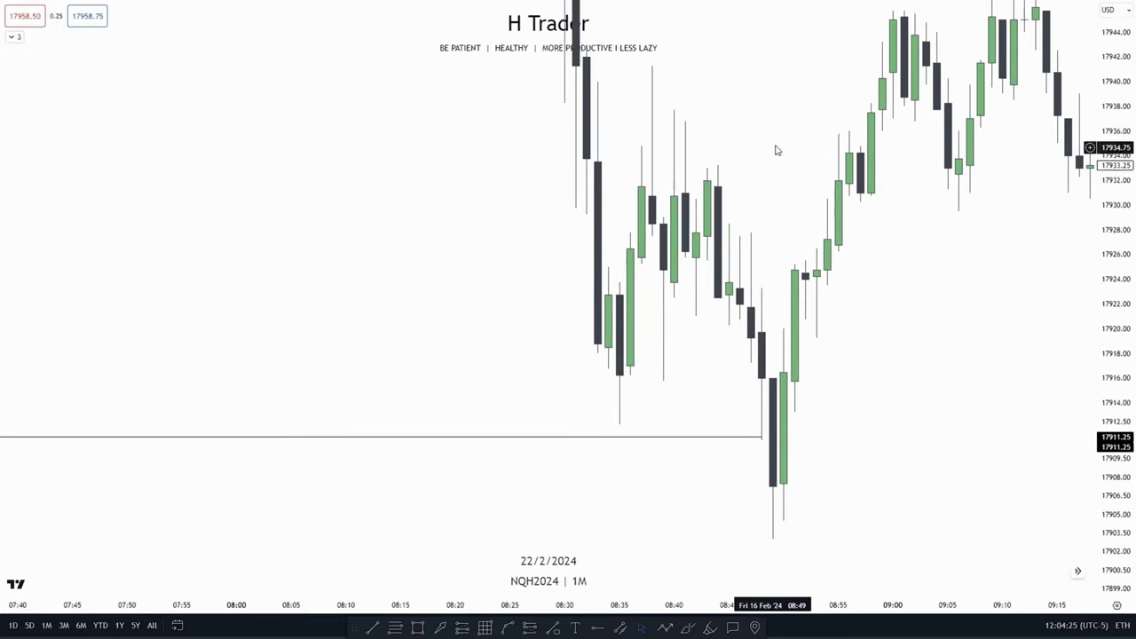
drag(522, 276, 479, 370)
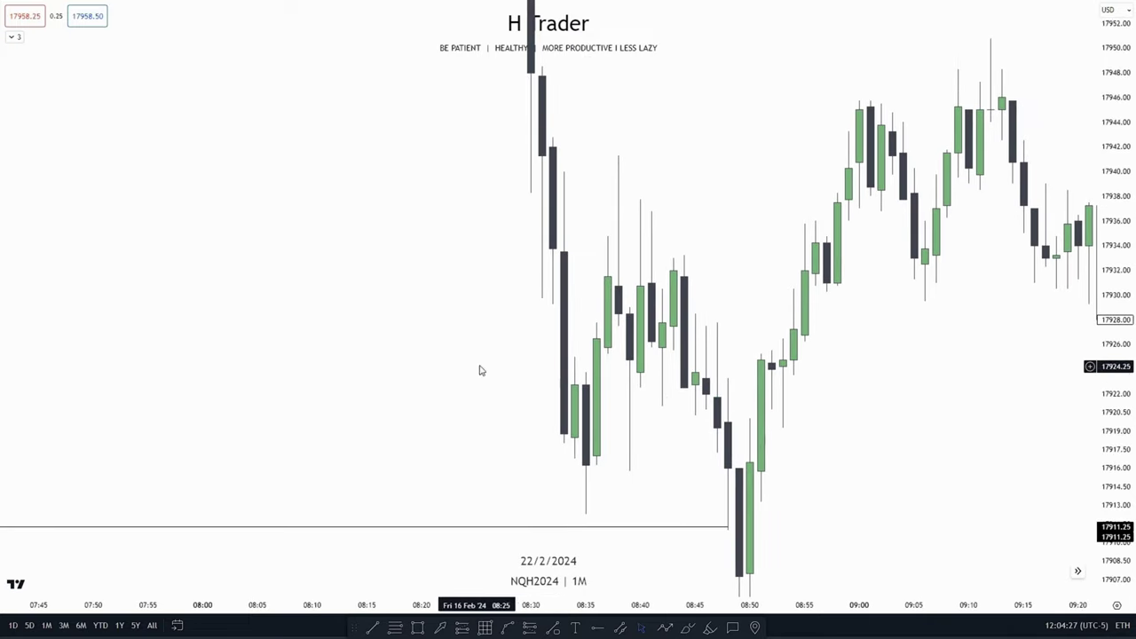
Draw a blue rectangle over the 1-minute fair value gap from about 17929.25 to 17925, spanning 08:32 to 08:59.
drag(482, 420, 621, 409)
scroll(613, 415, up, 2)
drag(600, 503, 501, 505)
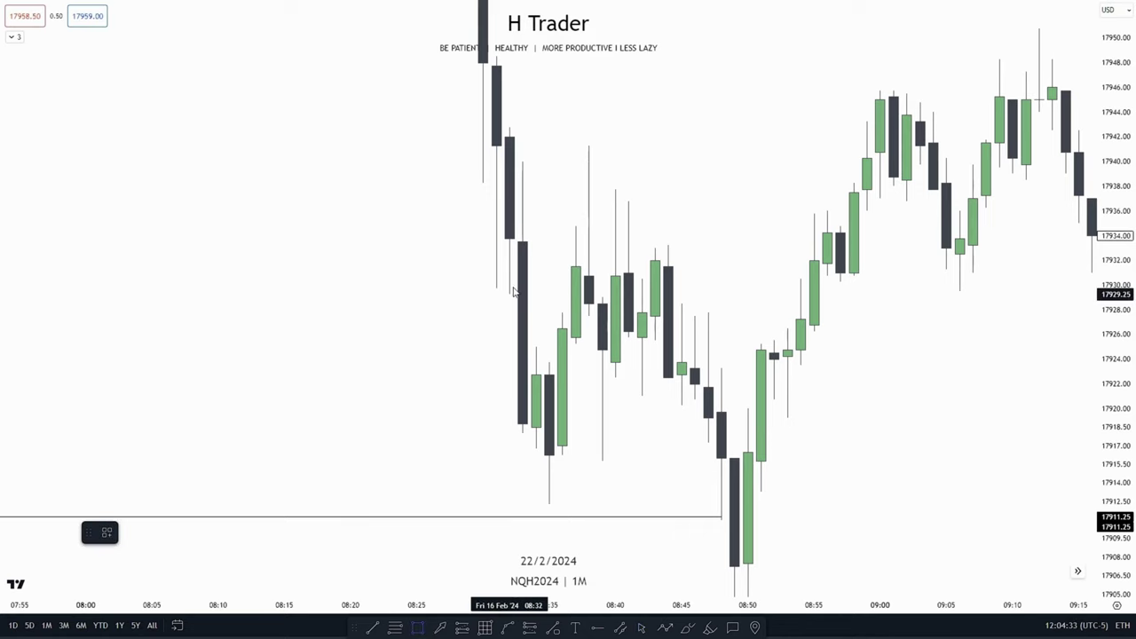
drag(522, 312, 532, 346)
drag(496, 288, 867, 321)
click(873, 401)
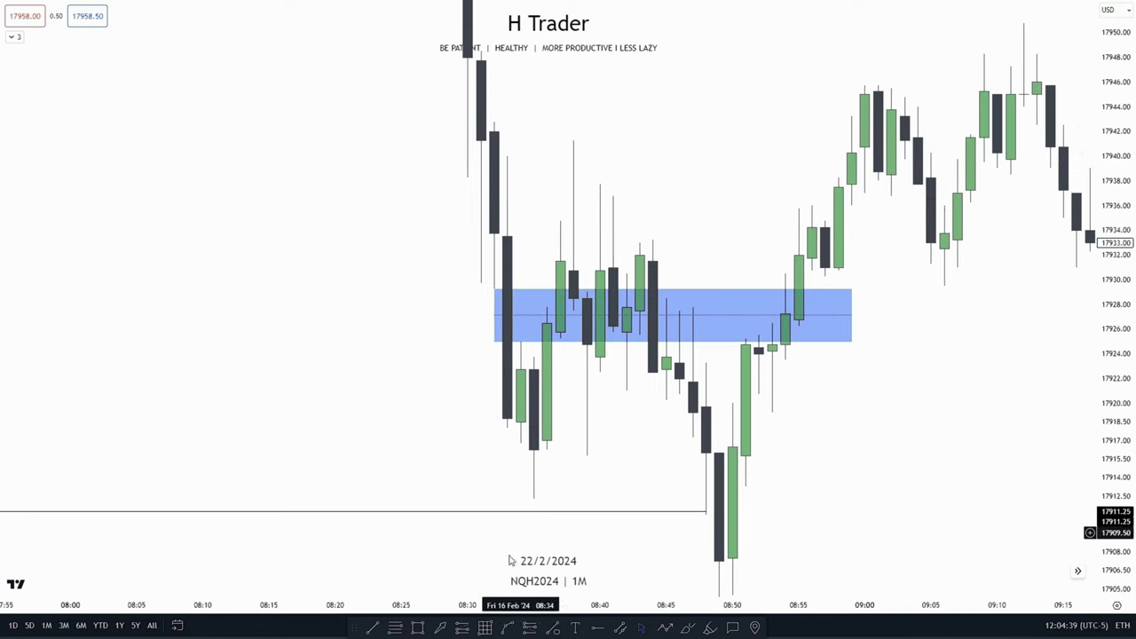
Place a long position at the gap's upper edge with entry at 17929.25 and stop at 17912.25.
click(499, 294)
drag(561, 339, 588, 339)
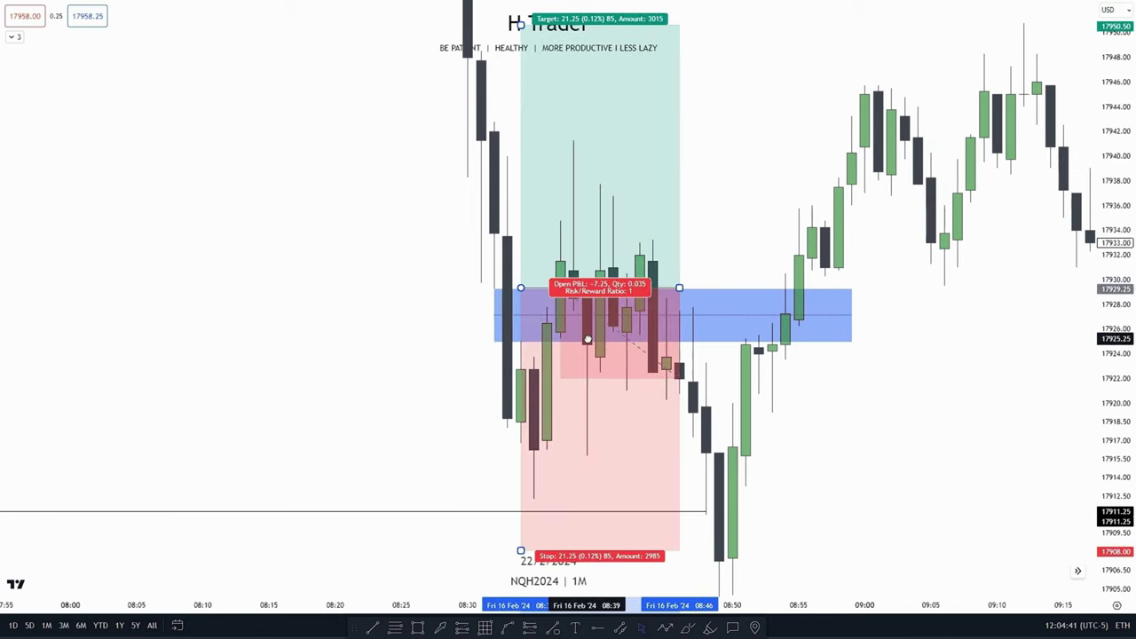
drag(721, 399, 700, 301)
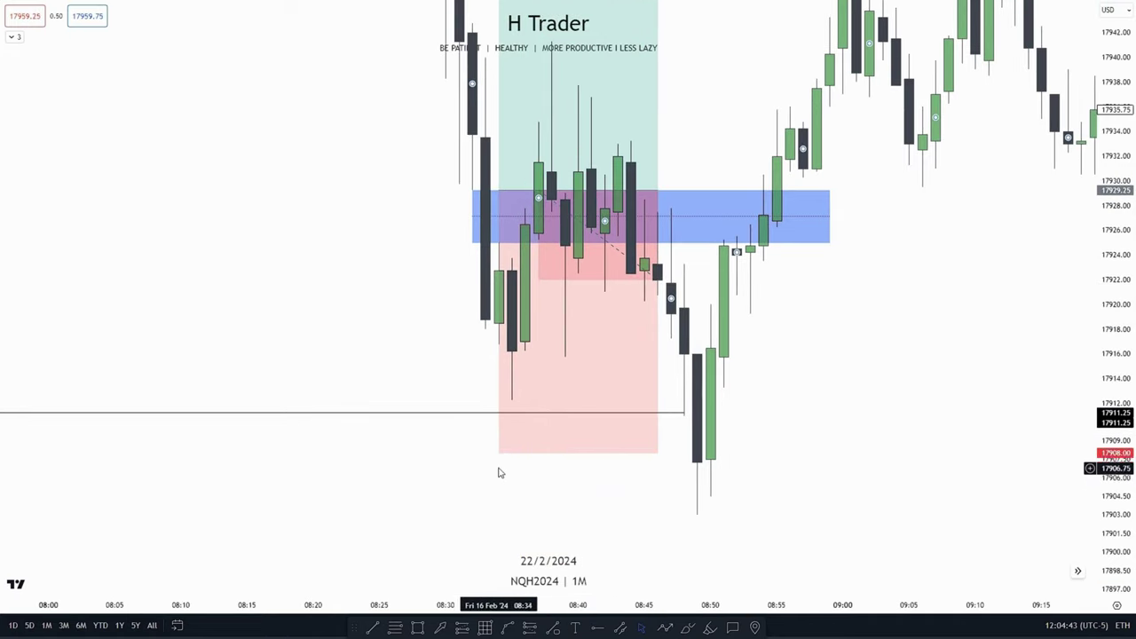
click(499, 454)
drag(499, 456, 507, 404)
drag(477, 412, 496, 621)
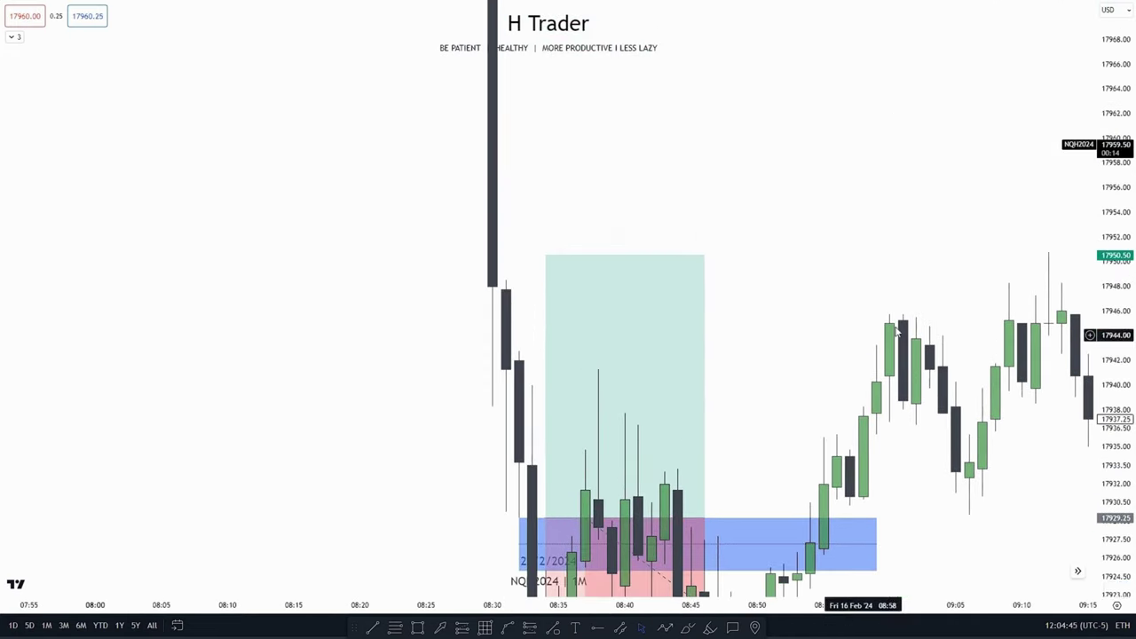
Draw a Fibonacci retracement from the 08:17 high near 18007 down to the 08:49 low near 17903.
drag(1115, 323, 1115, 561)
scroll(936, 217, down, 4)
drag(934, 213, 808, 298)
scroll(690, 310, down, 2)
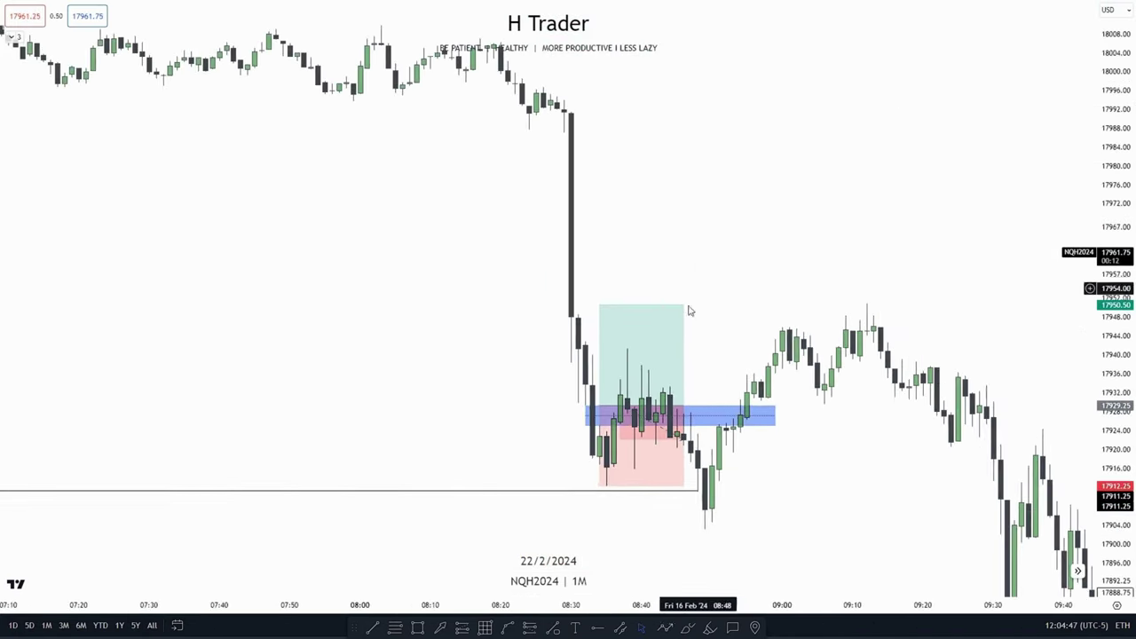
drag(417, 501, 386, 597)
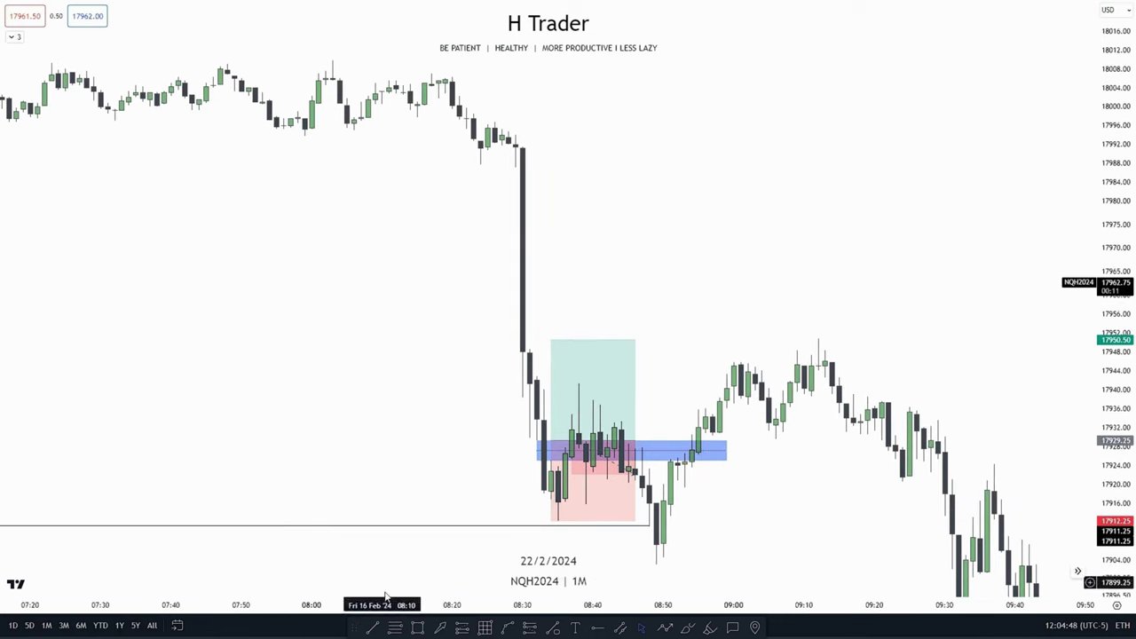
click(431, 73)
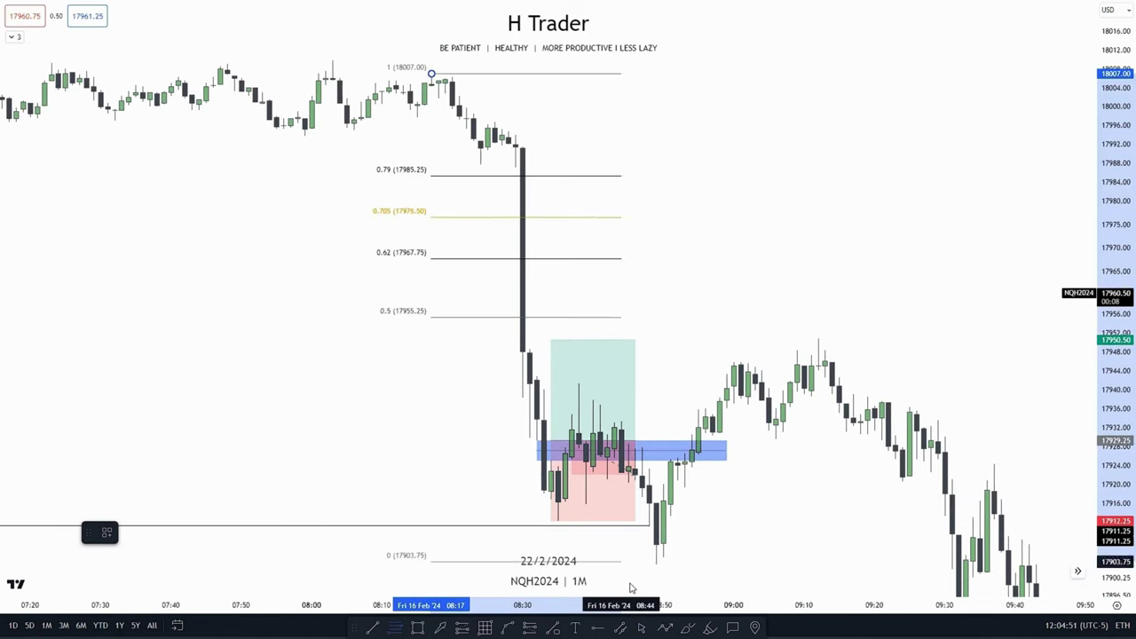
click(656, 564)
Set the long position's target to the retracement's 0.5 level at 17955.00.
drag(550, 340, 550, 318)
drag(673, 342, 712, 227)
drag(1100, 398, 1096, 211)
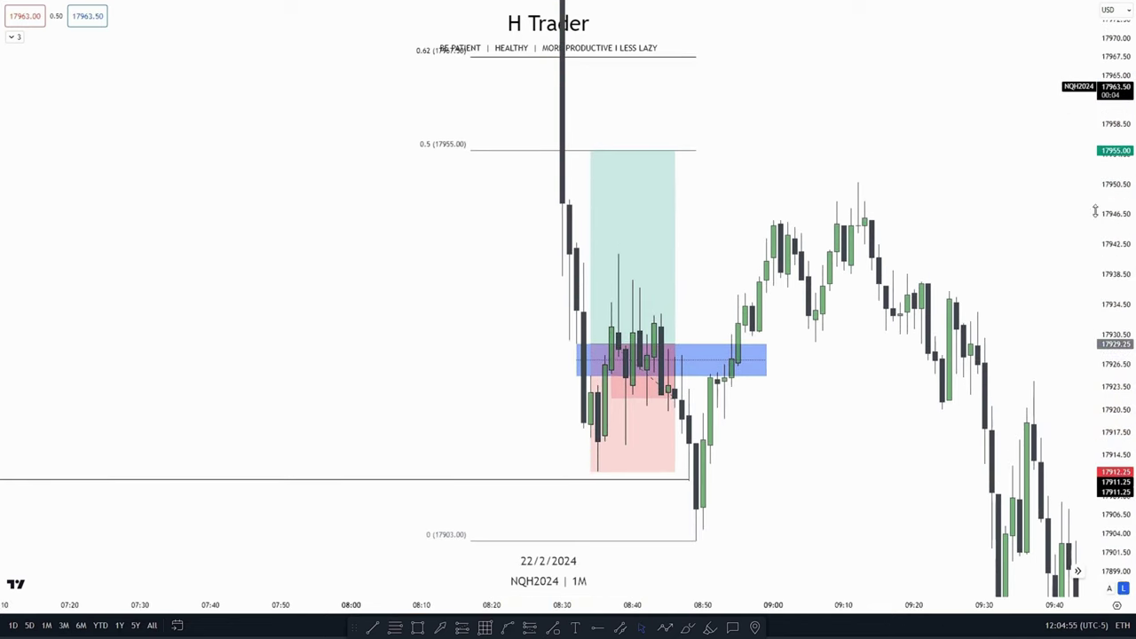
Examine the 1-minute price action between the long position's 0.5 target and the relative equal lows near its stop.
drag(874, 463, 900, 416)
drag(1105, 399, 1105, 241)
drag(856, 397, 877, 497)
scroll(877, 497, up, 3)
scroll(651, 240, up, 2)
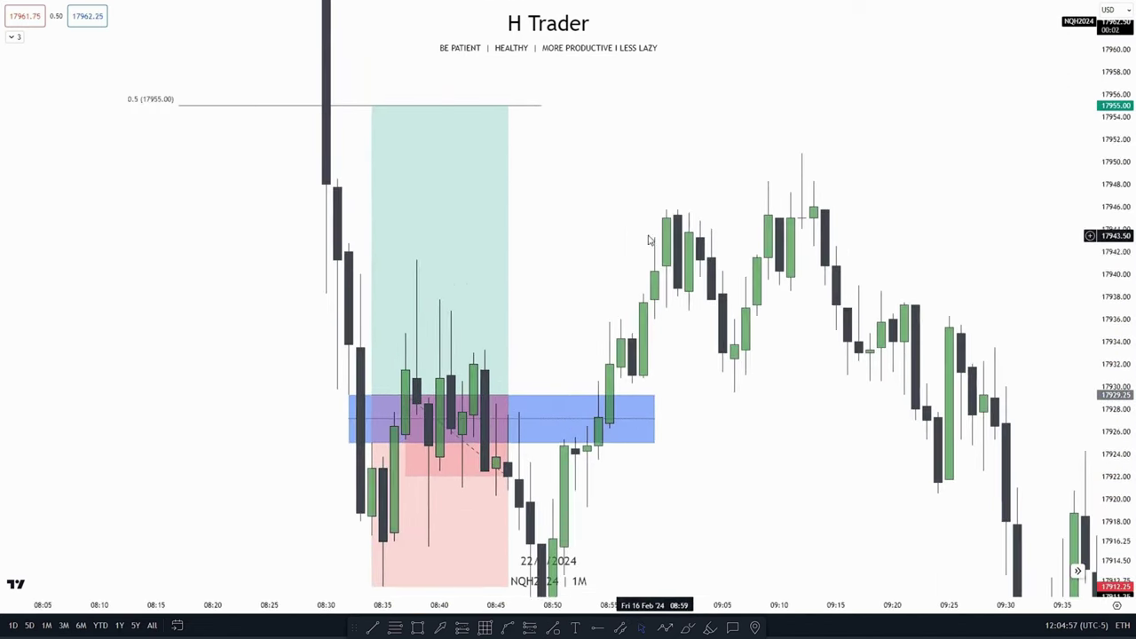
drag(651, 241, 758, 250)
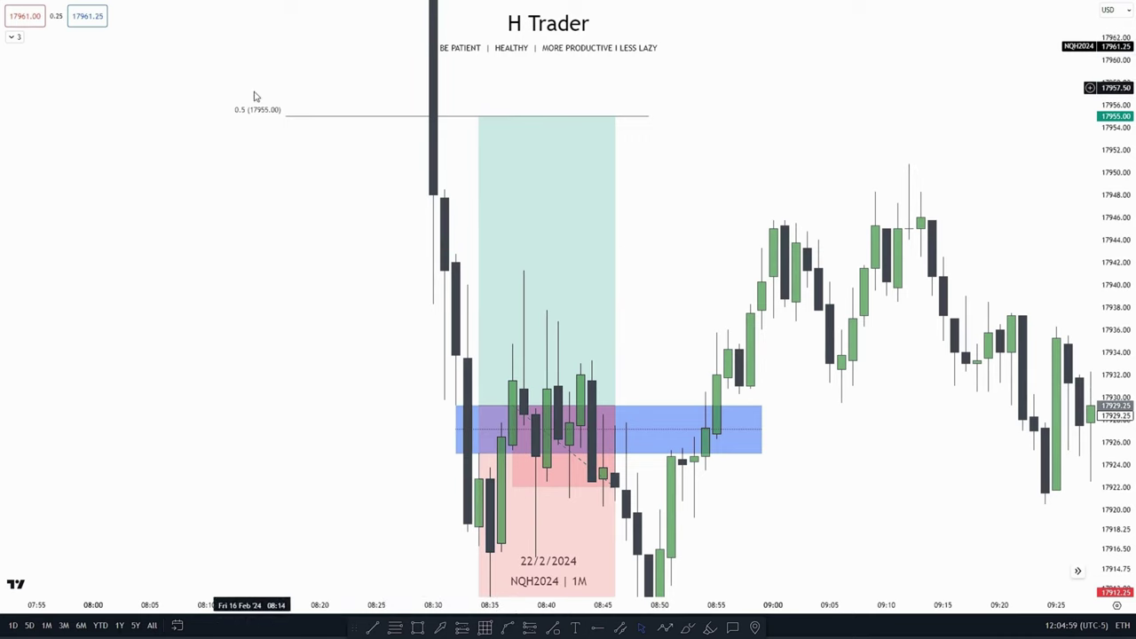
drag(369, 291, 391, 58)
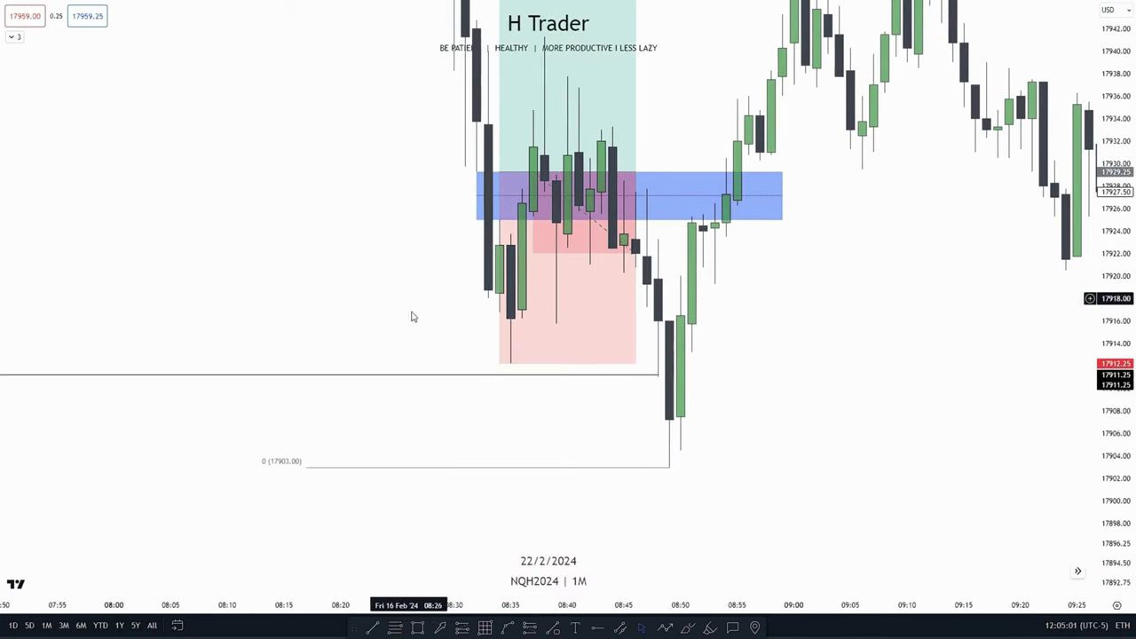
scroll(809, 370, down, 1)
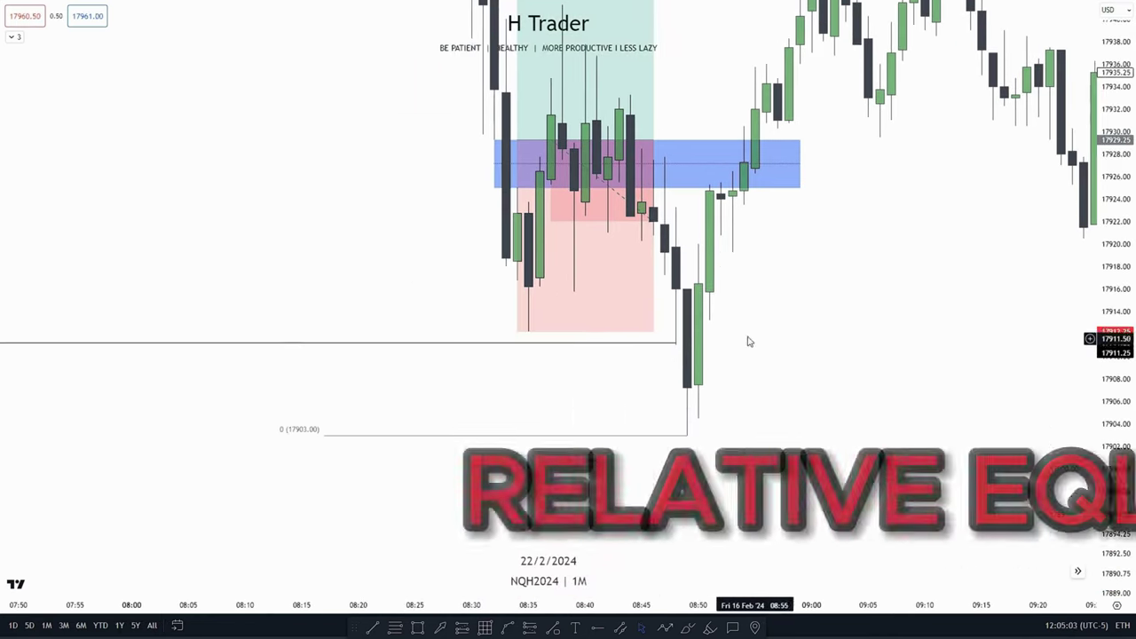
click(563, 304)
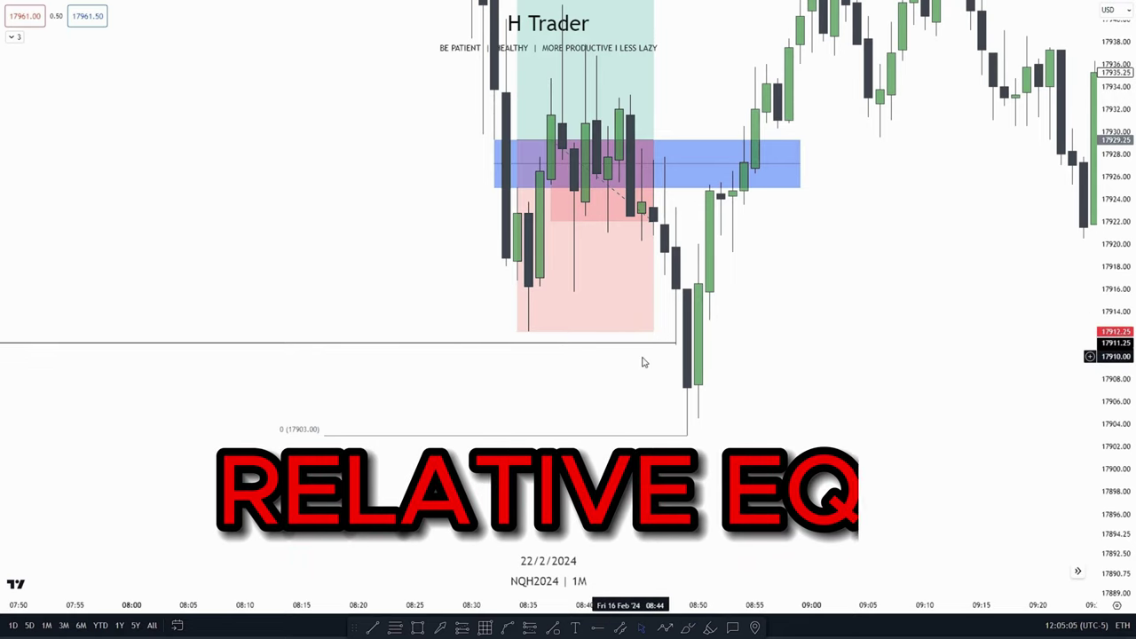
Examine the 1h ITL level from its origin and how price around 08:50 trades relative to it.
scroll(989, 362, down, 5)
scroll(990, 362, down, 5)
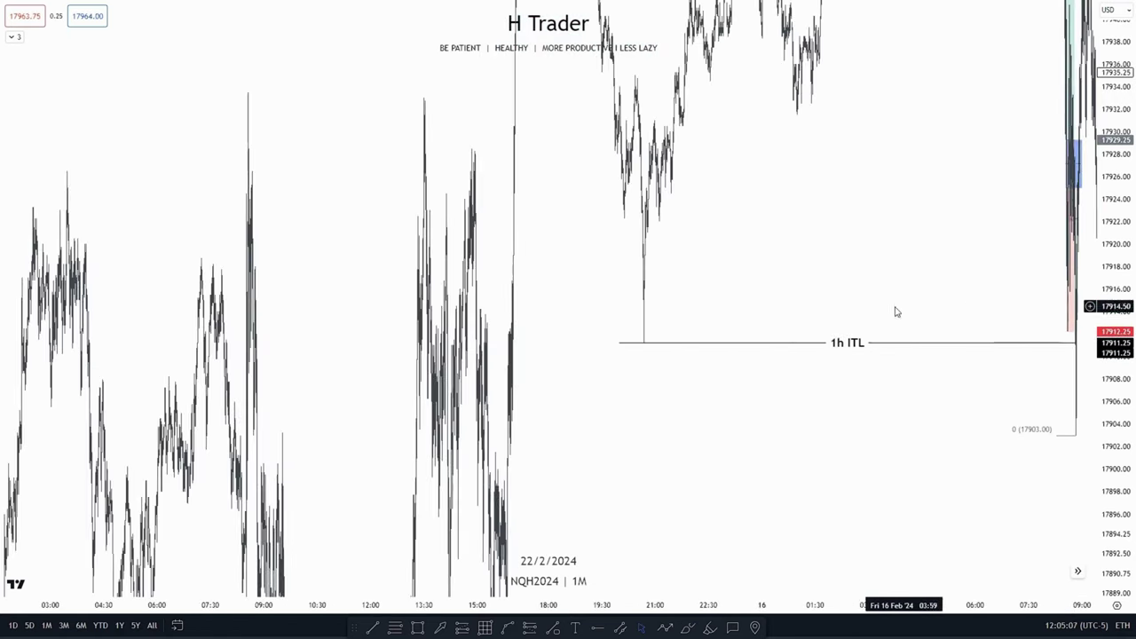
scroll(808, 321, up, 10)
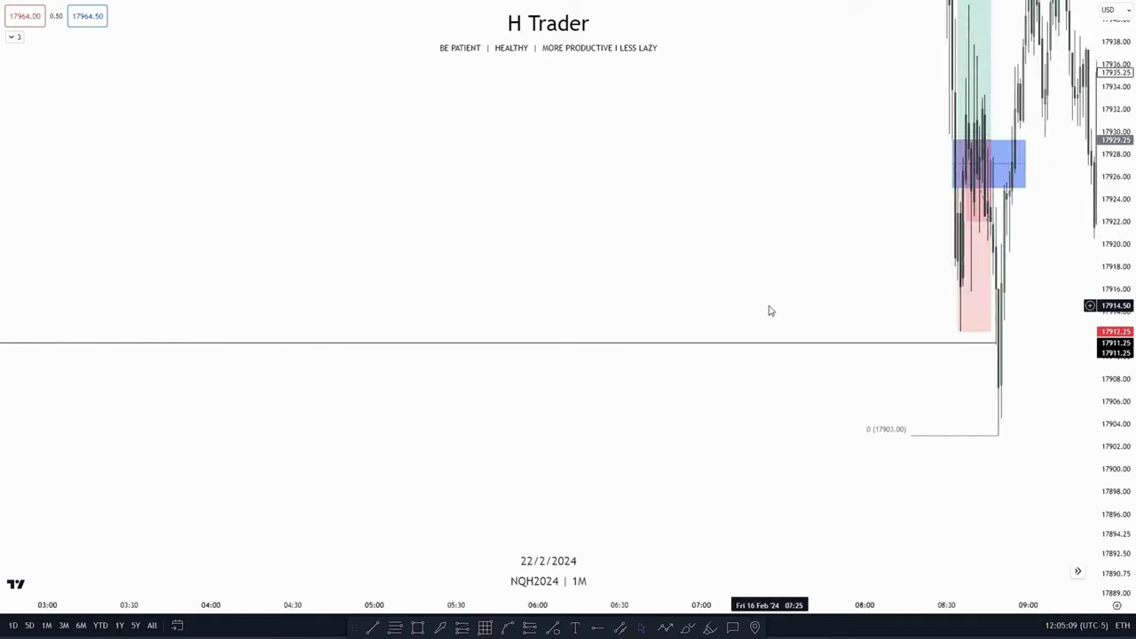
drag(832, 312, 834, 361)
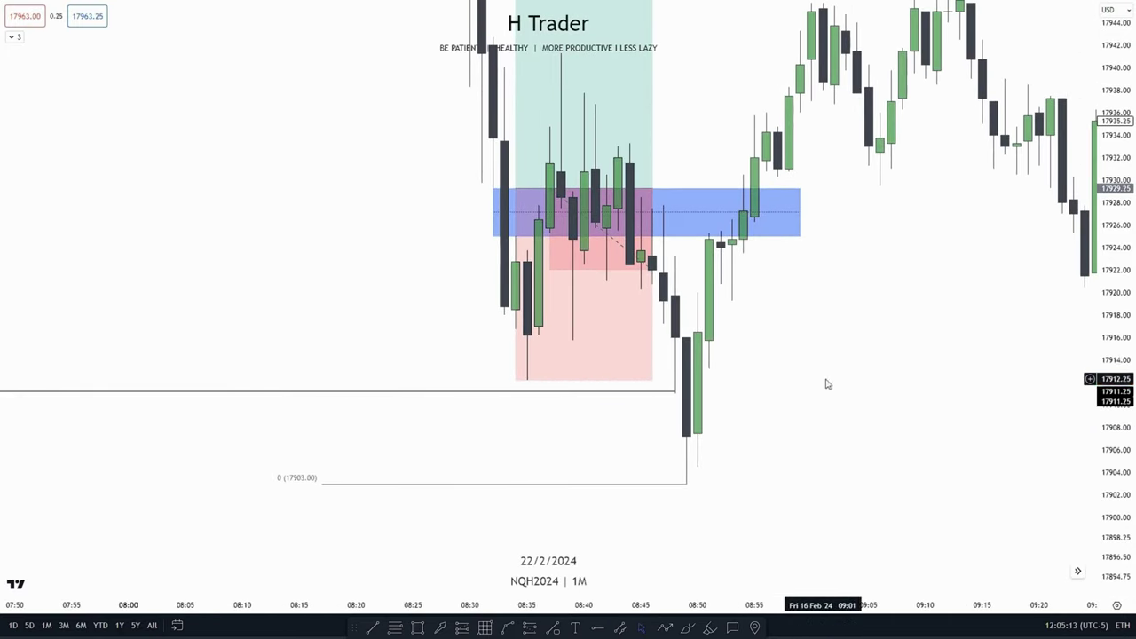
drag(761, 378, 707, 347)
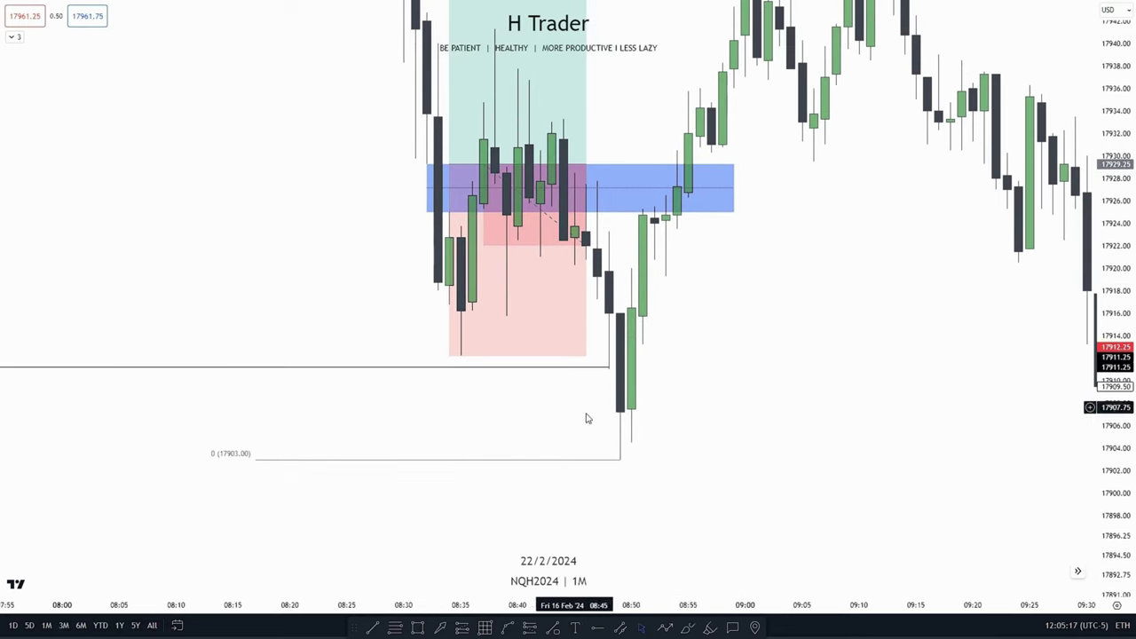
drag(710, 376, 775, 442)
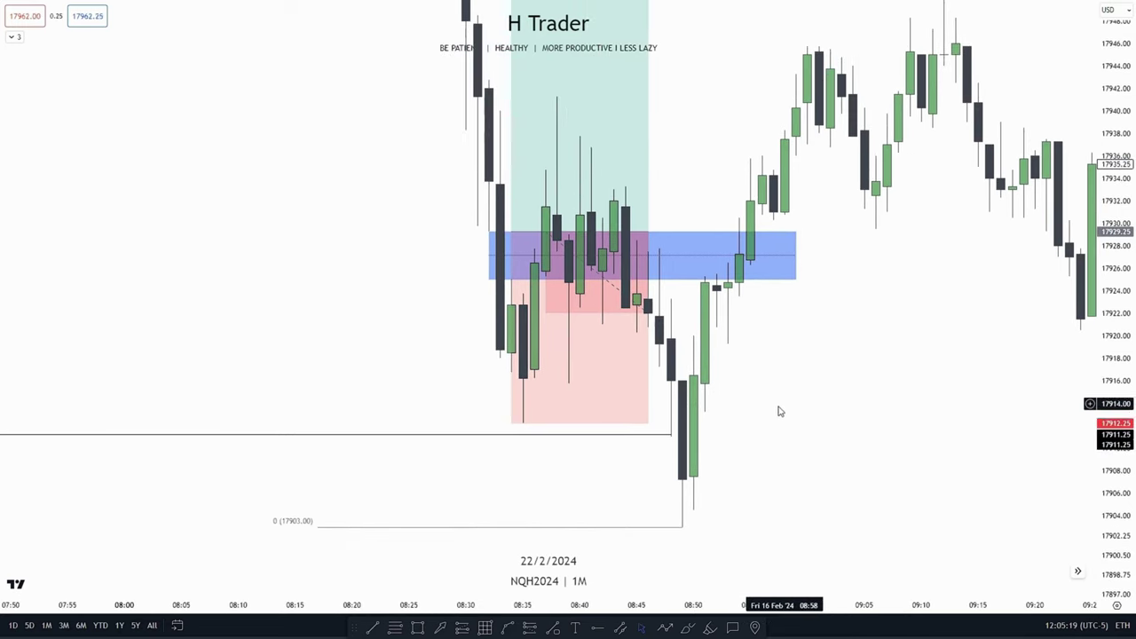
drag(855, 364, 783, 263)
mouse_move(748, 311)
mouse_down()
mouse_move(737, 372)
mouse_move(753, 357)
mouse_move(779, 391)
mouse_move(809, 396)
mouse_move(793, 441)
mouse_up()
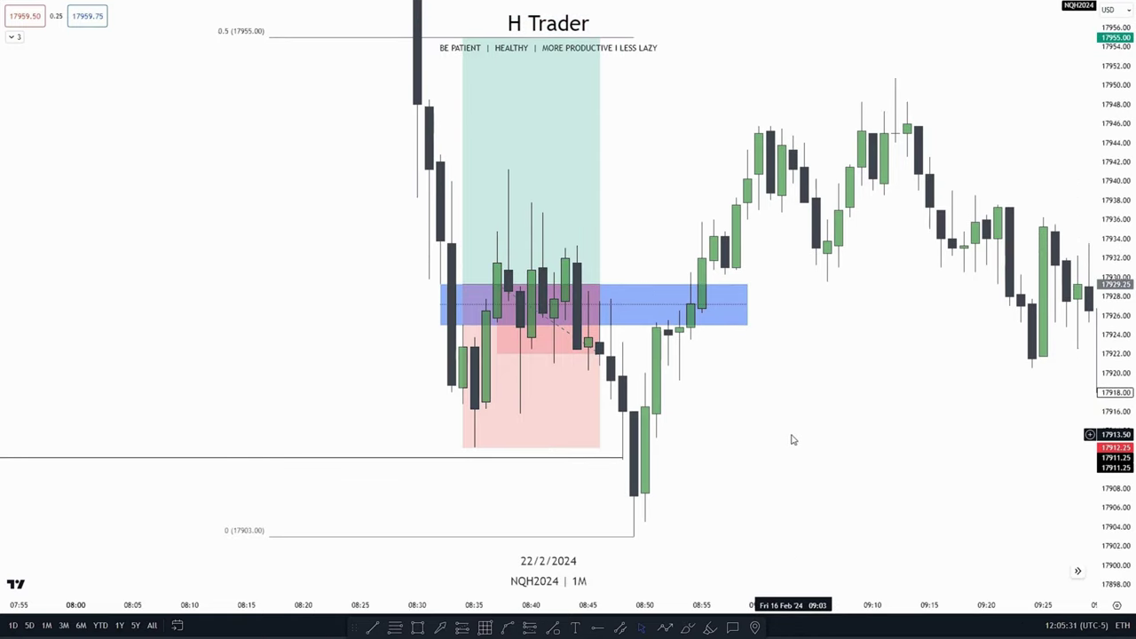
Delete the long position drawing and reshape the blue rectangle to cover the smaller gap starting at 08:35 around 17925.
click(572, 391)
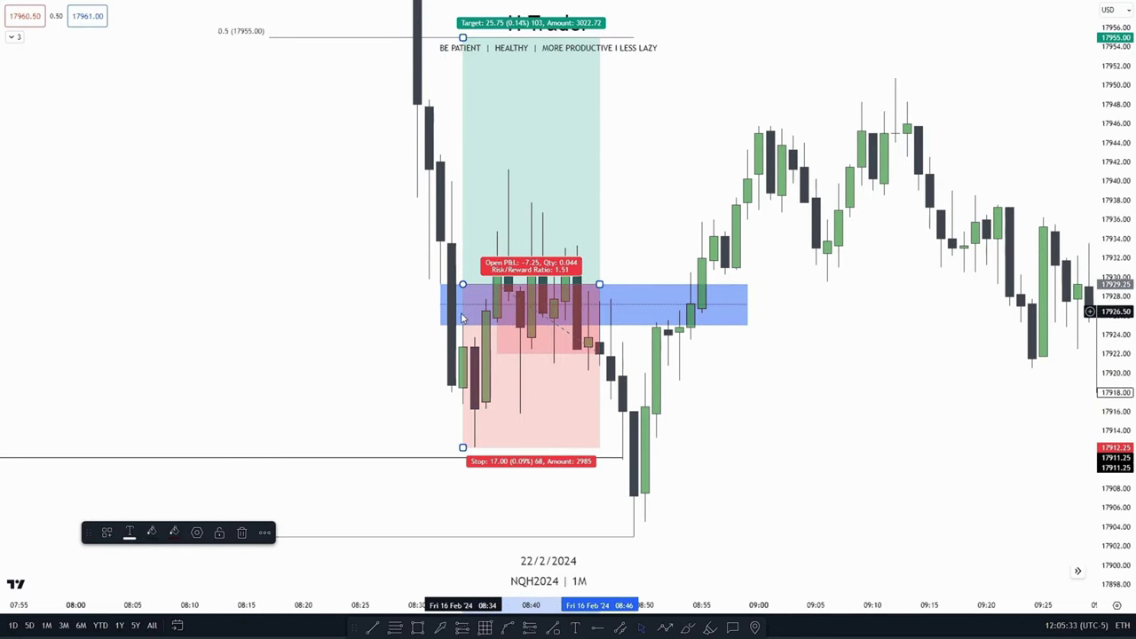
key(Delete)
click(440, 285)
drag(439, 285, 475, 323)
click(561, 377)
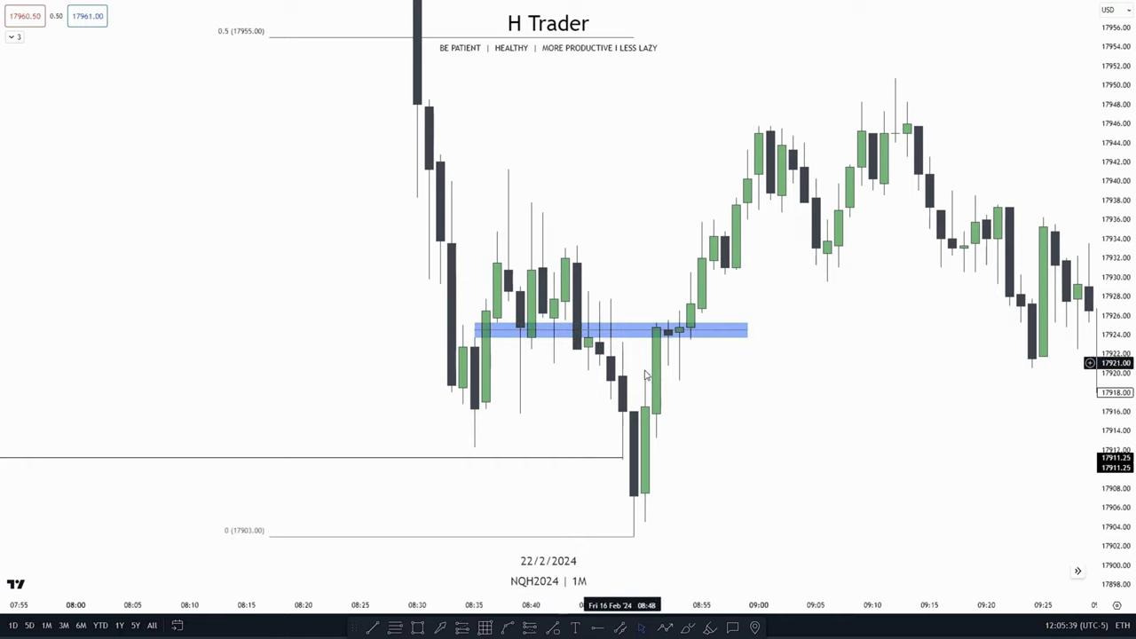
Place a short position at the close of the 08:44 candle below the blue gap, with entry at 17922.50.
drag(1116, 382, 1115, 288)
drag(794, 436, 808, 367)
scroll(754, 319, up, 2)
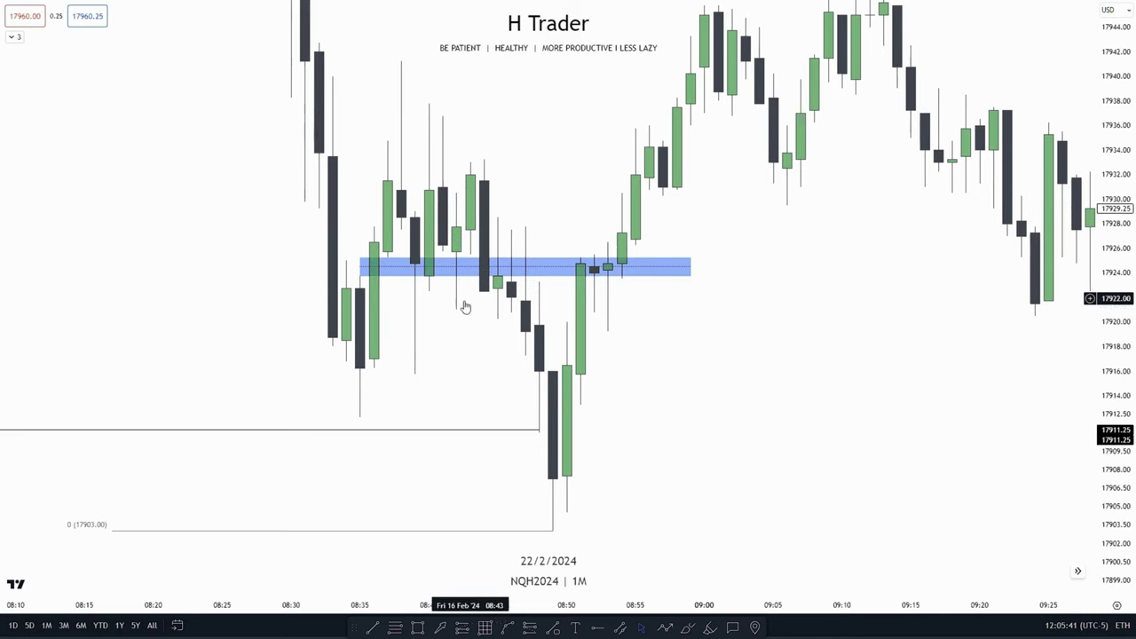
drag(465, 306, 492, 318)
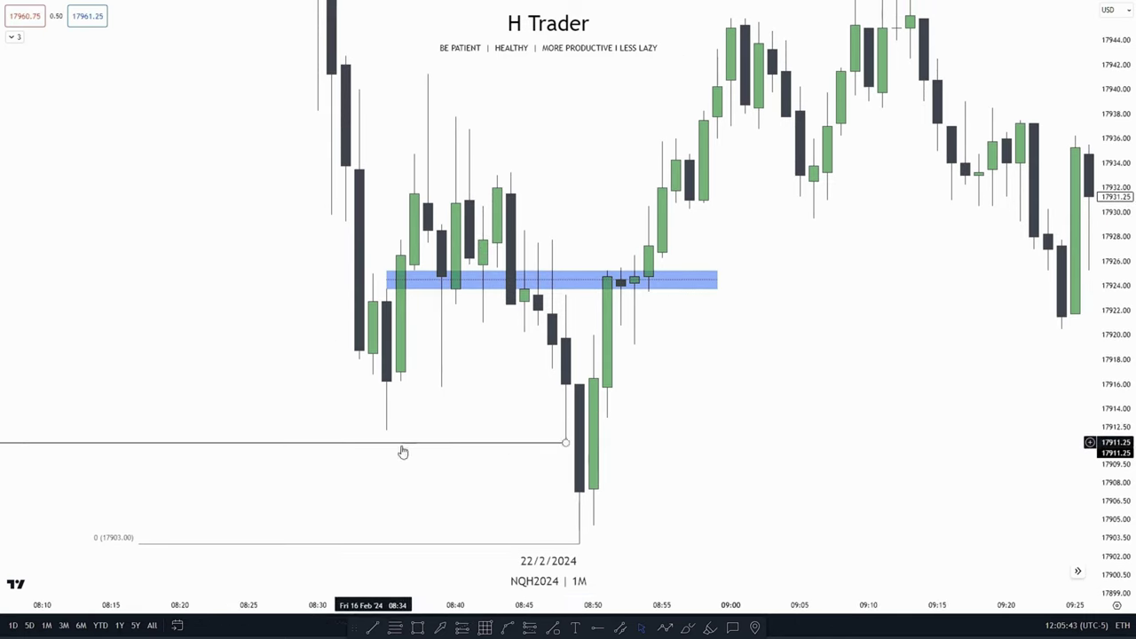
click(530, 629)
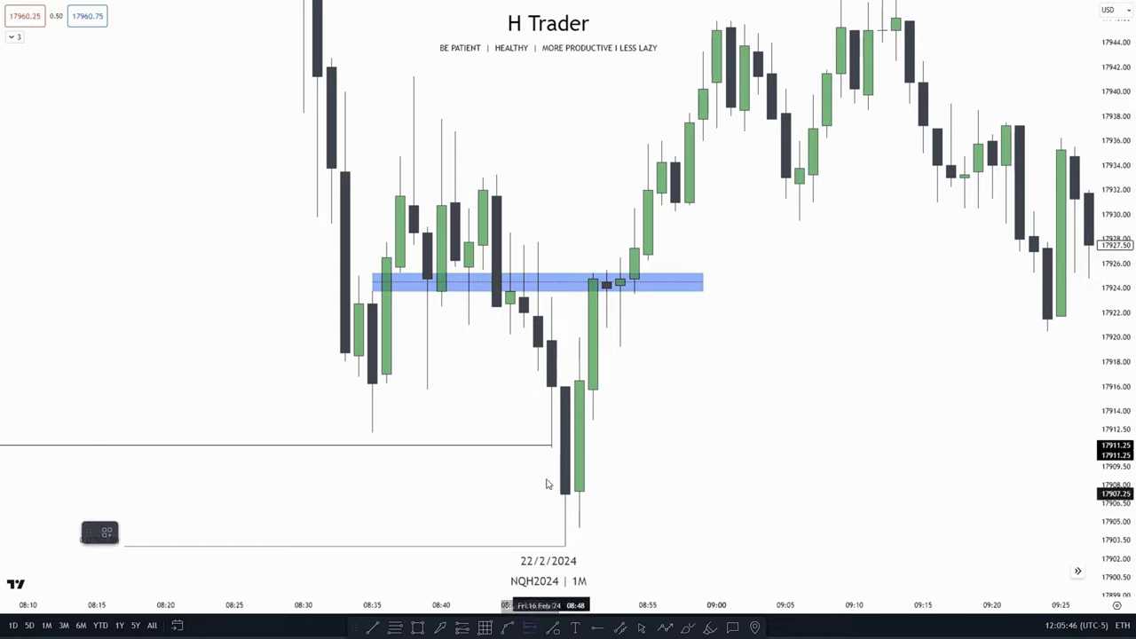
click(497, 307)
Set the short position's stop to 17933.25 and its target to 17911.00, just below the 1h ITL line.
drag(914, 348, 999, 462)
drag(1115, 435, 1115, 541)
scroll(852, 390, down, 8)
drag(643, 302, 568, 532)
drag(608, 168, 682, 517)
drag(408, 497, 391, 205)
drag(431, 370, 321, 90)
drag(1119, 338, 1134, 76)
scroll(864, 408, up, 8)
drag(830, 371, 917, 294)
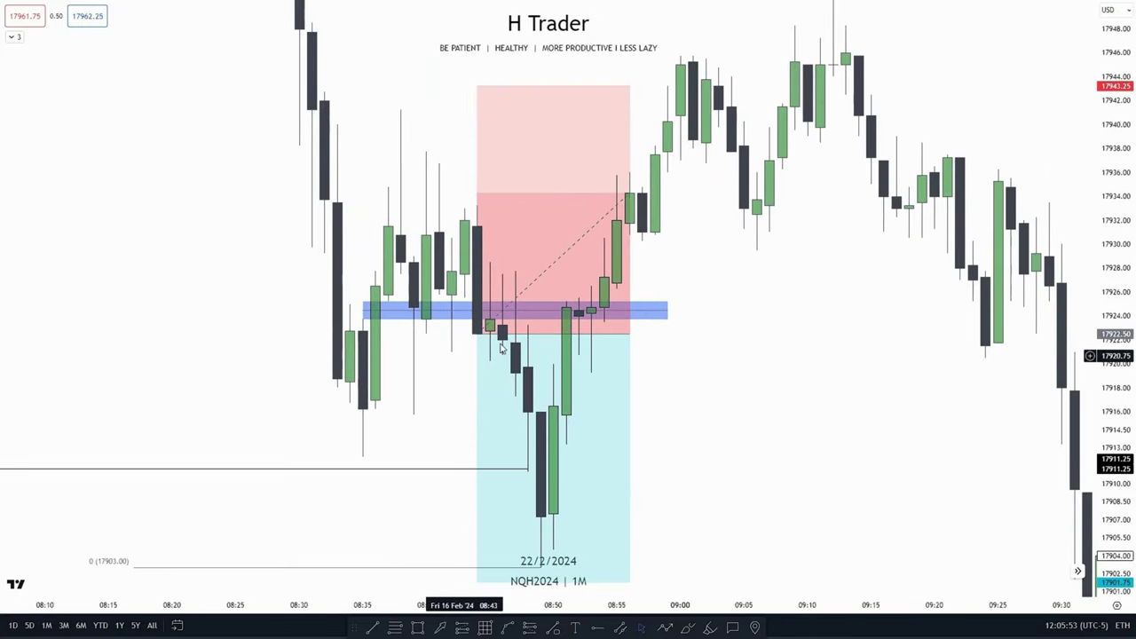
click(487, 104)
drag(480, 94, 482, 215)
drag(844, 367, 782, 202)
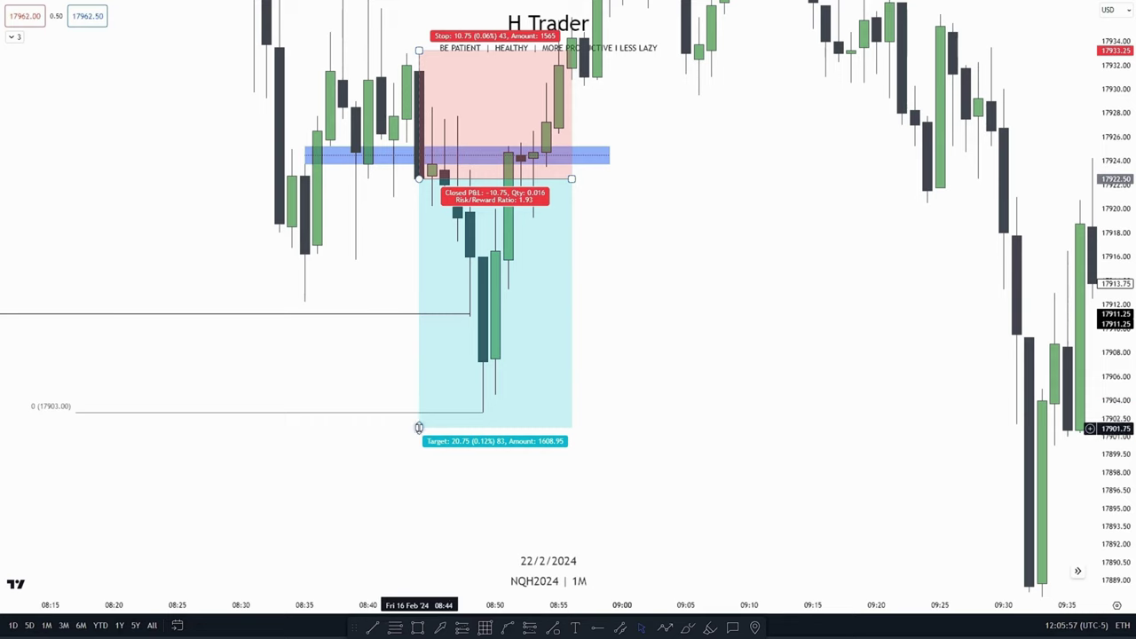
drag(419, 428, 455, 316)
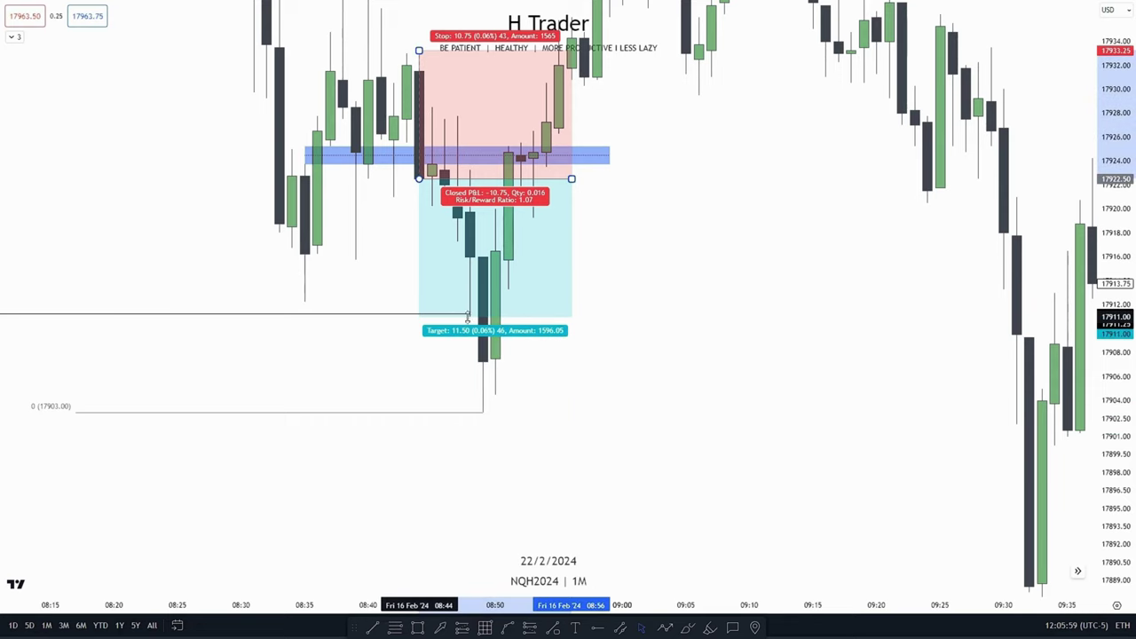
Delete the short position drawing and the blue gap rectangle from the 1-minute chart.
drag(664, 173, 726, 240)
click(565, 267)
key(Delete)
drag(472, 357, 556, 430)
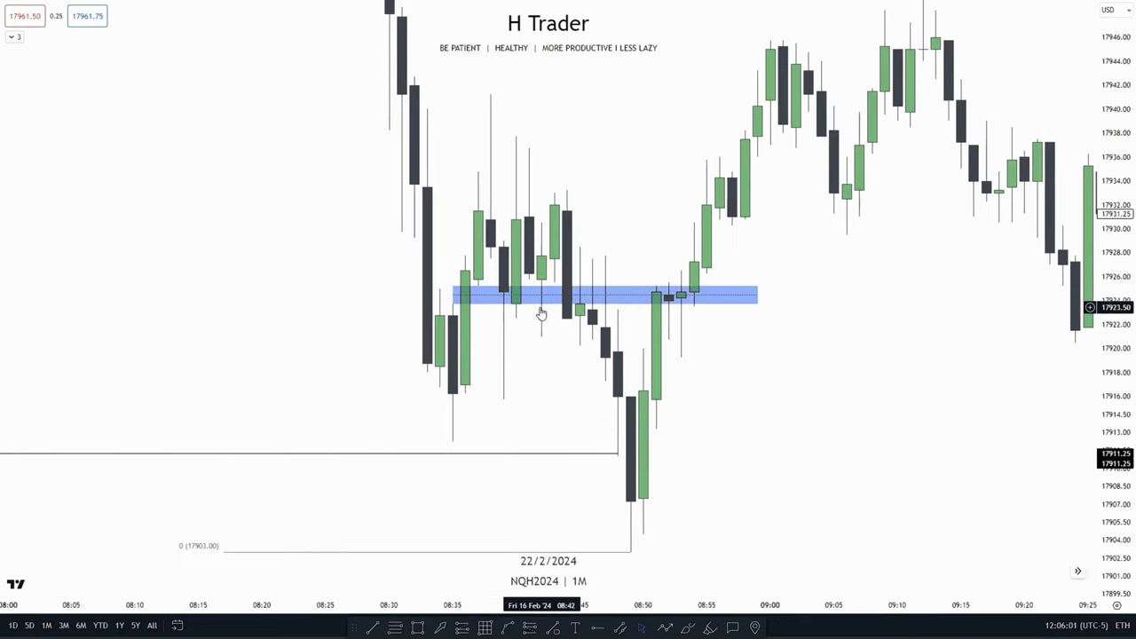
click(535, 299)
key(Delete)
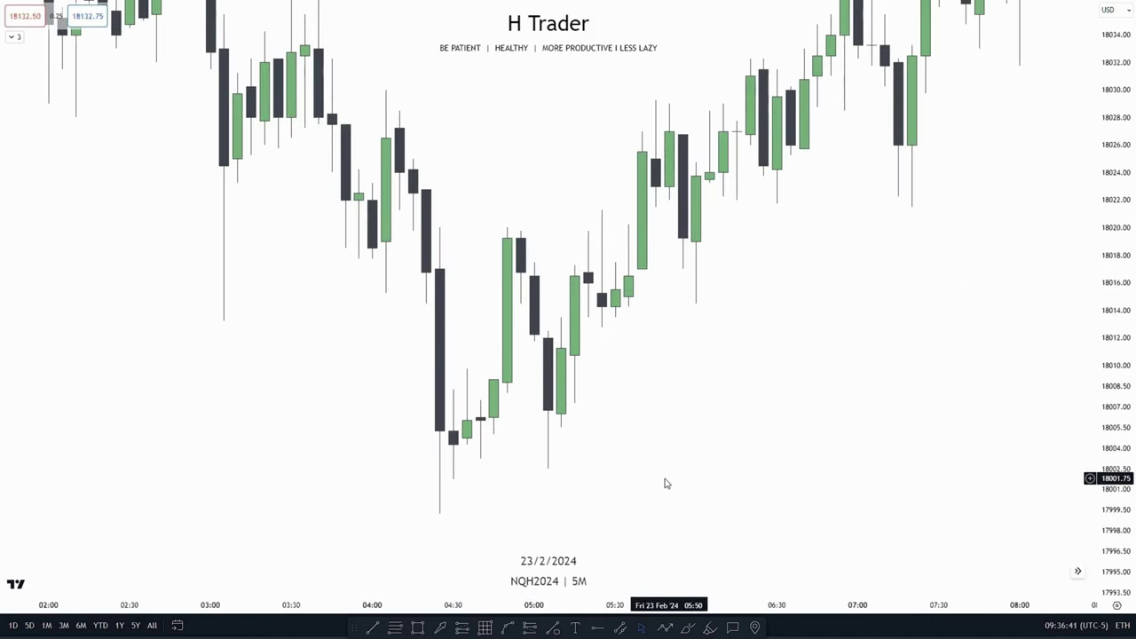
Place a short position at the 04:30 candle on the 23 February 5-minute chart, with entry at 18008.25 and stop at 18020.00.
drag(666, 484, 705, 467)
click(533, 627)
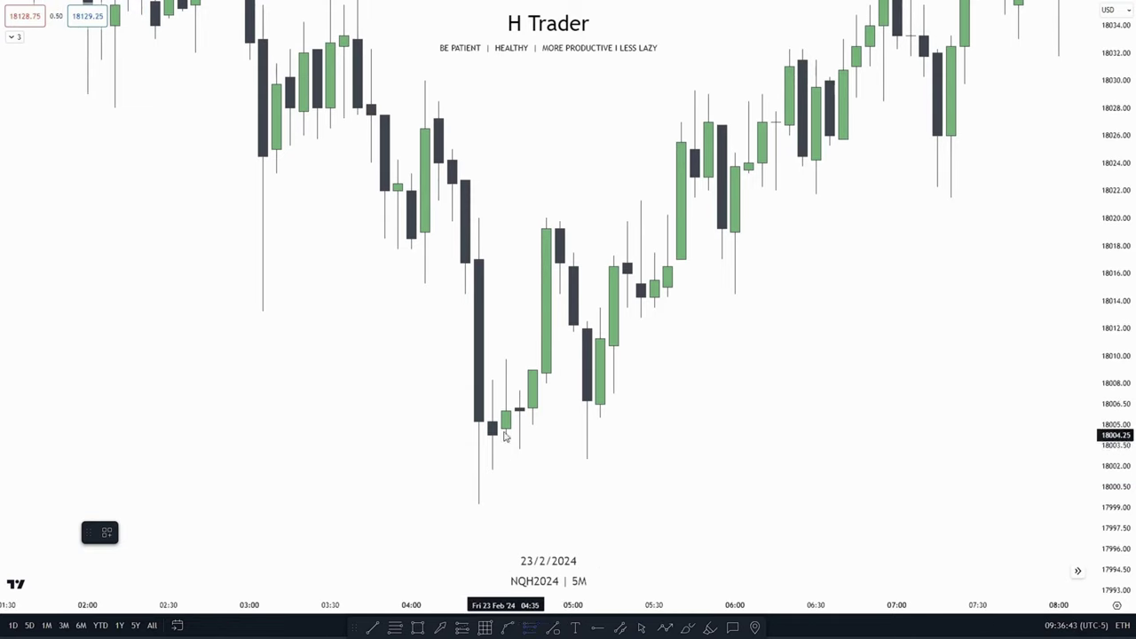
click(491, 380)
drag(493, 220, 480, 214)
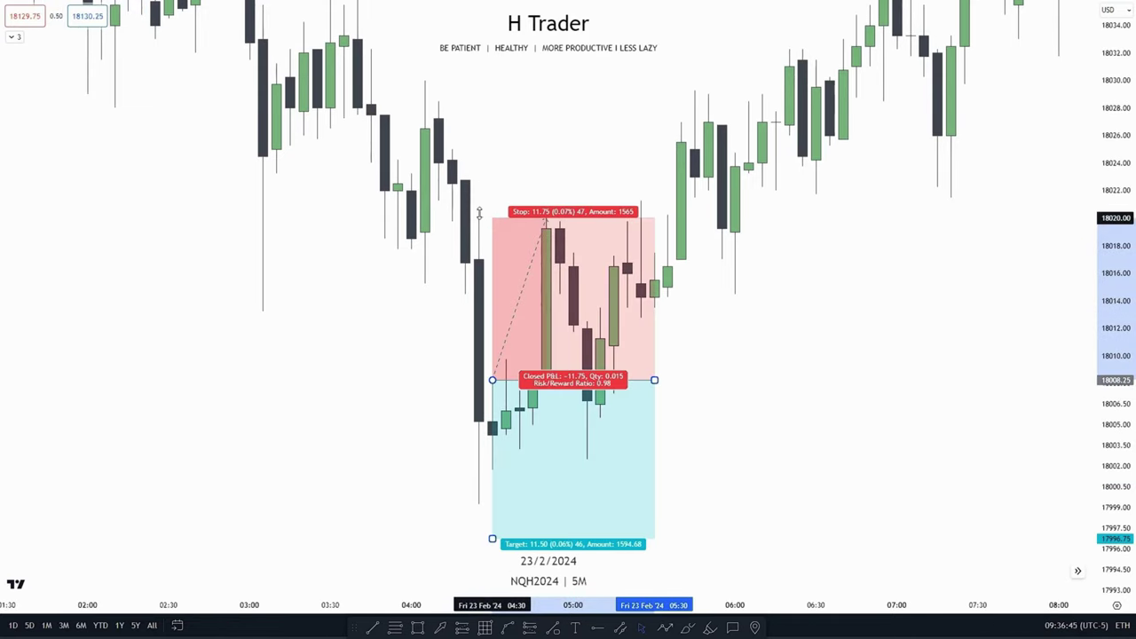
click(347, 294)
Extend the short position's target down to 17972.00.
drag(1109, 226, 1109, 433)
scroll(970, 415, down, 10)
drag(744, 429, 555, 310)
scroll(568, 315, down, 5)
drag(1110, 270, 1109, 404)
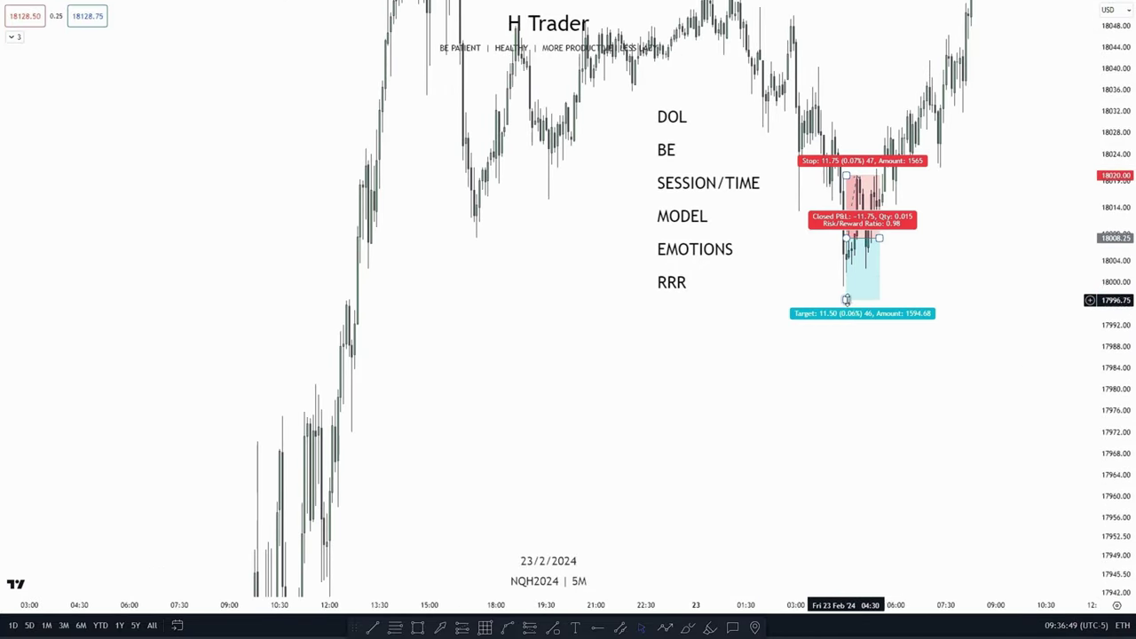
drag(846, 300, 845, 431)
click(479, 385)
scroll(479, 386, up, 3)
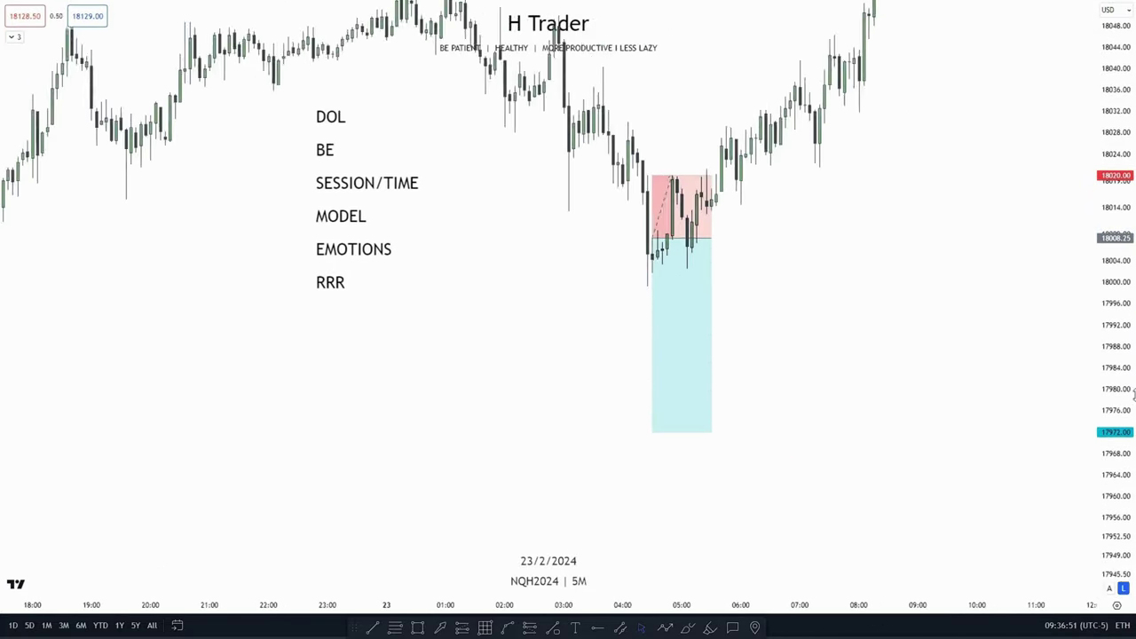
scroll(928, 246, up, 5)
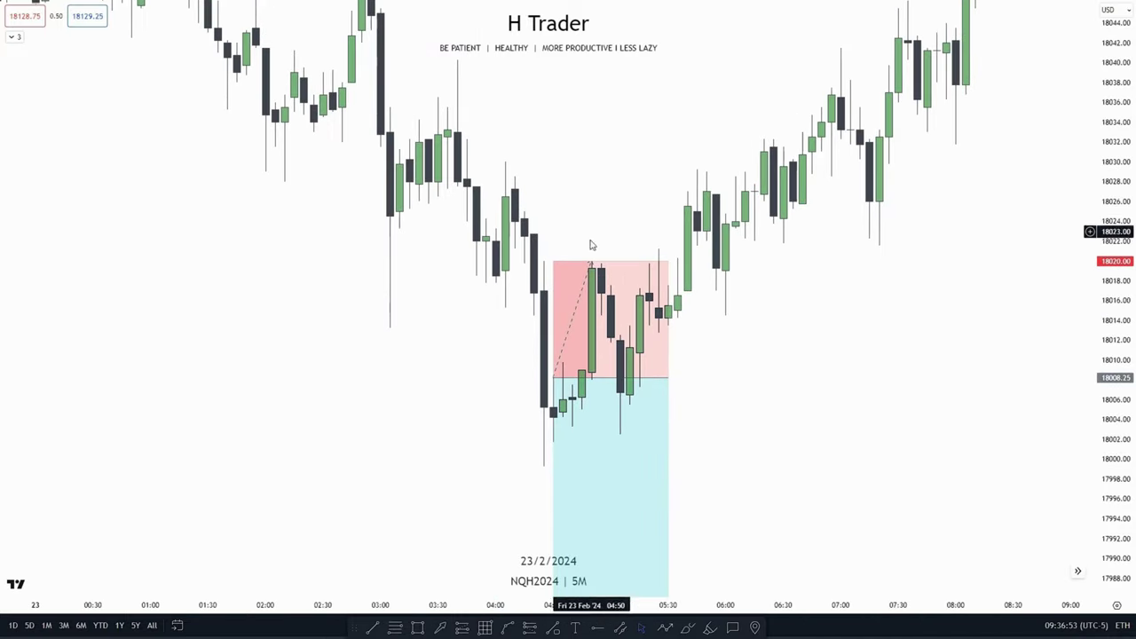
Delete the short position drawing at the 04:30 candle on the 5-minute chart.
drag(1103, 450, 1097, 342)
scroll(791, 370, up, 3)
drag(746, 358, 846, 368)
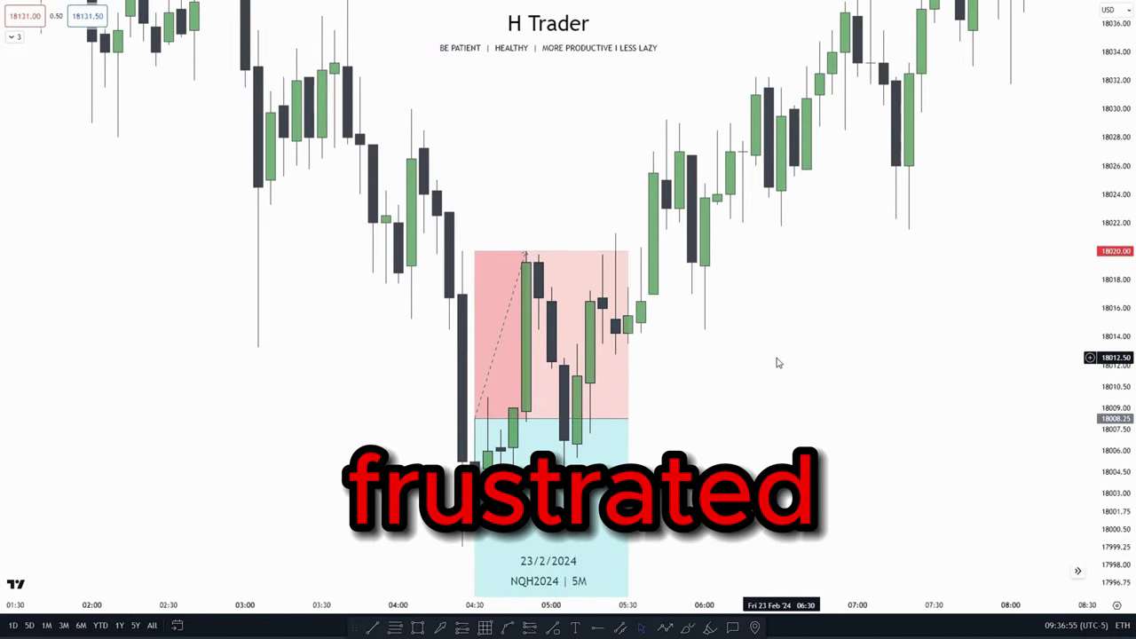
click(576, 278)
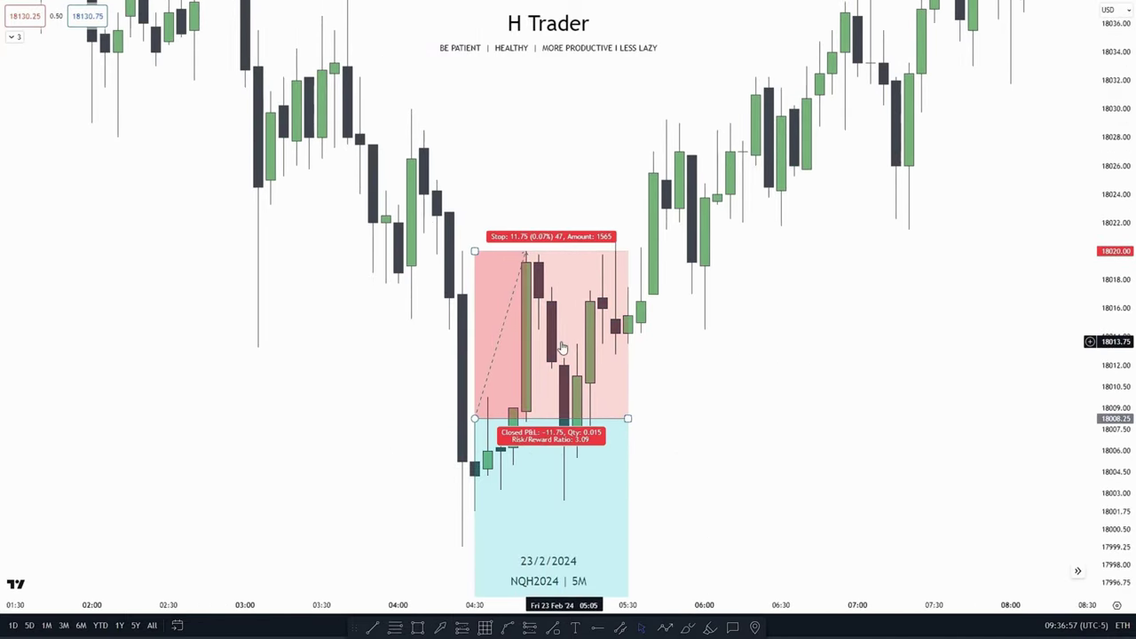
click(634, 359)
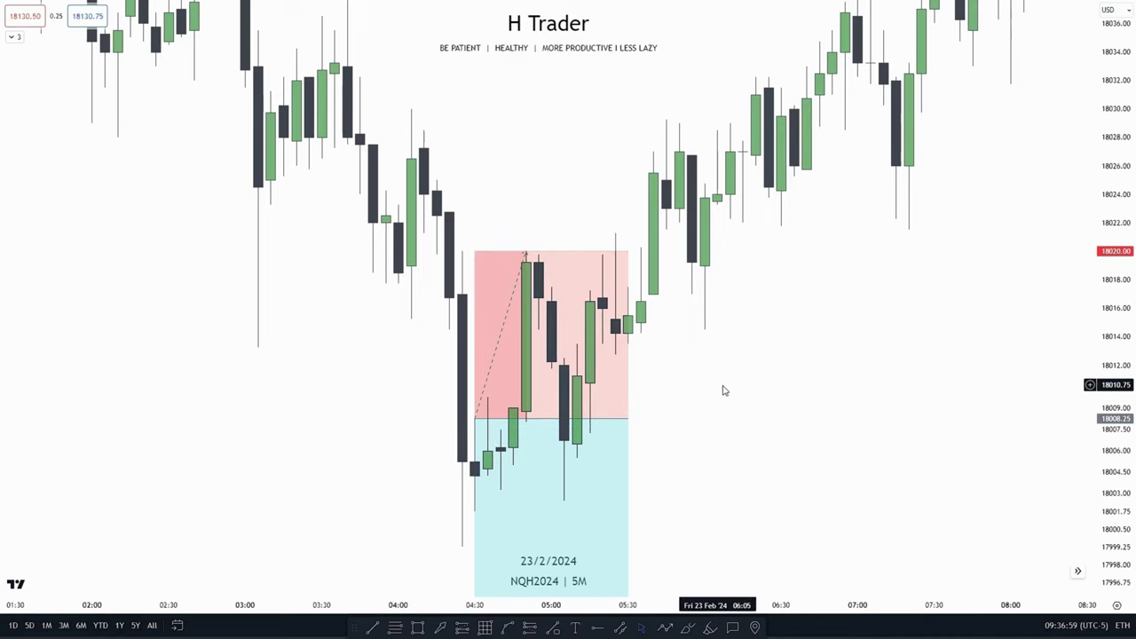
click(616, 399)
key(Delete)
scroll(661, 413, up, 1)
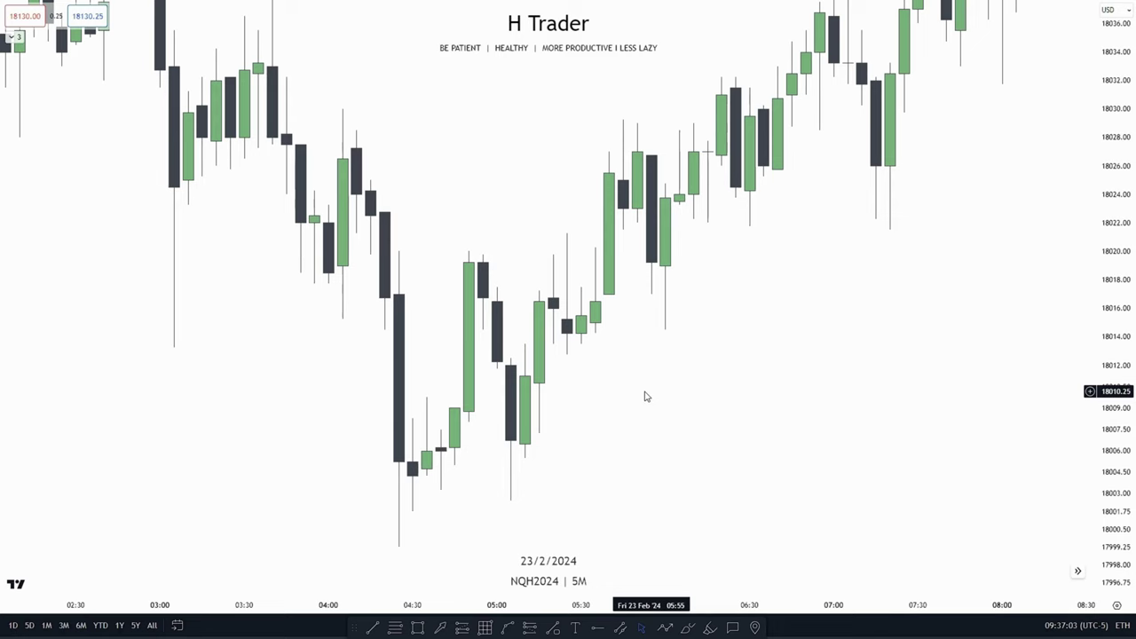
Place a short position at the 04:55 candle on 23 February, with entry at 18014.50 and stop at 18020.00.
drag(637, 393, 643, 375)
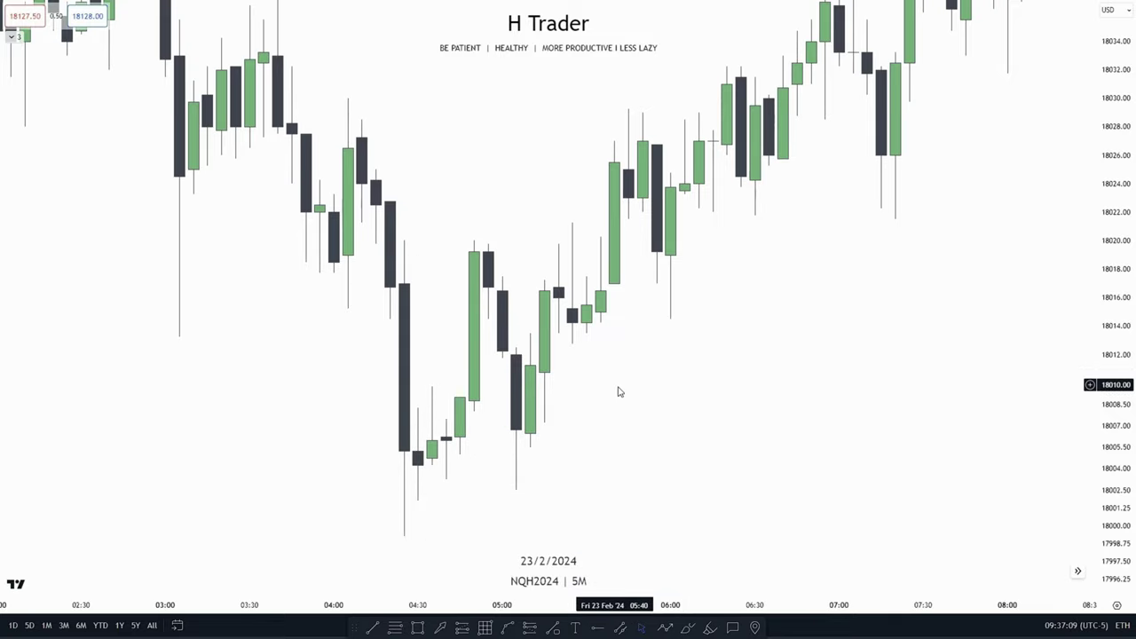
drag(619, 391, 605, 383)
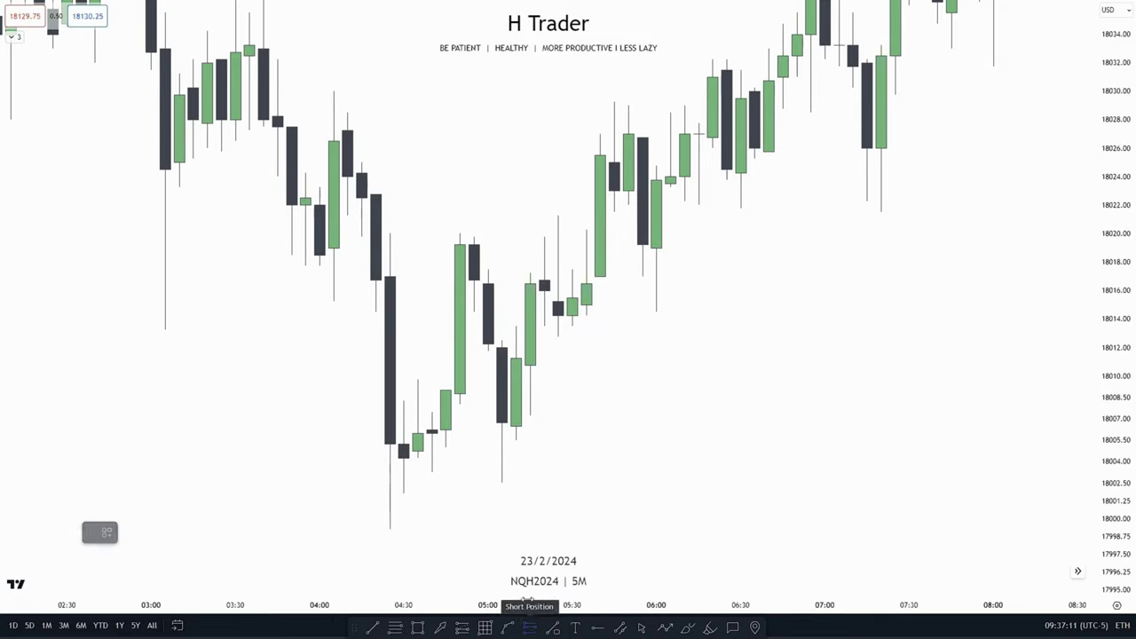
click(475, 312)
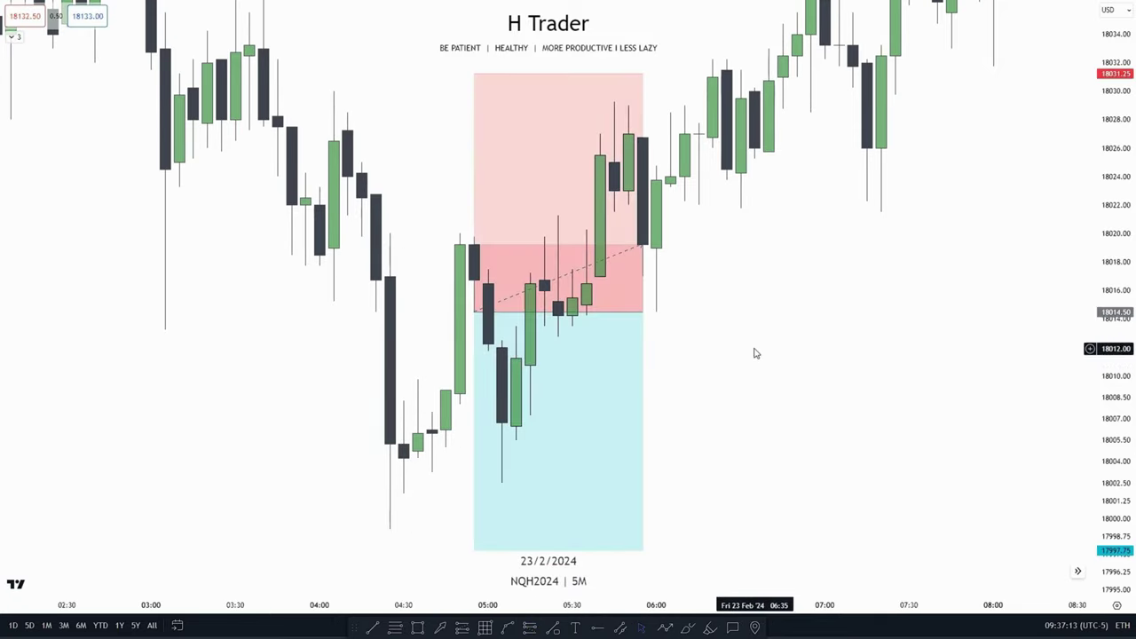
drag(745, 338, 757, 357)
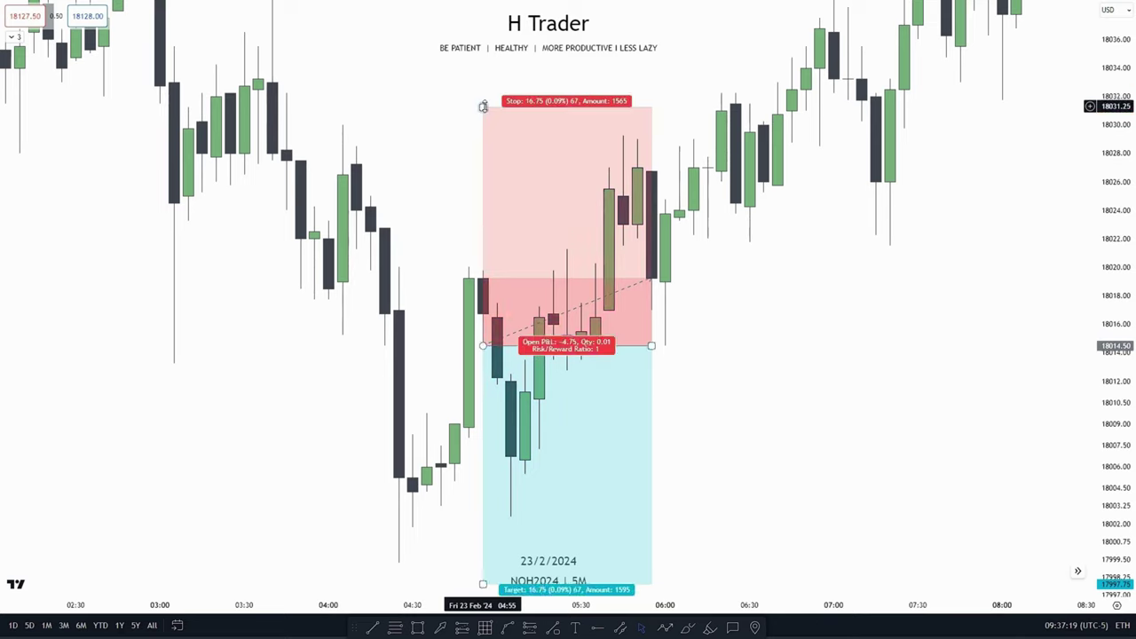
drag(482, 107, 473, 269)
Extend the 04:55 short position's target down to 17971.50, the low of the previous day's wick.
drag(846, 338, 850, 220)
drag(1116, 307, 1116, 492)
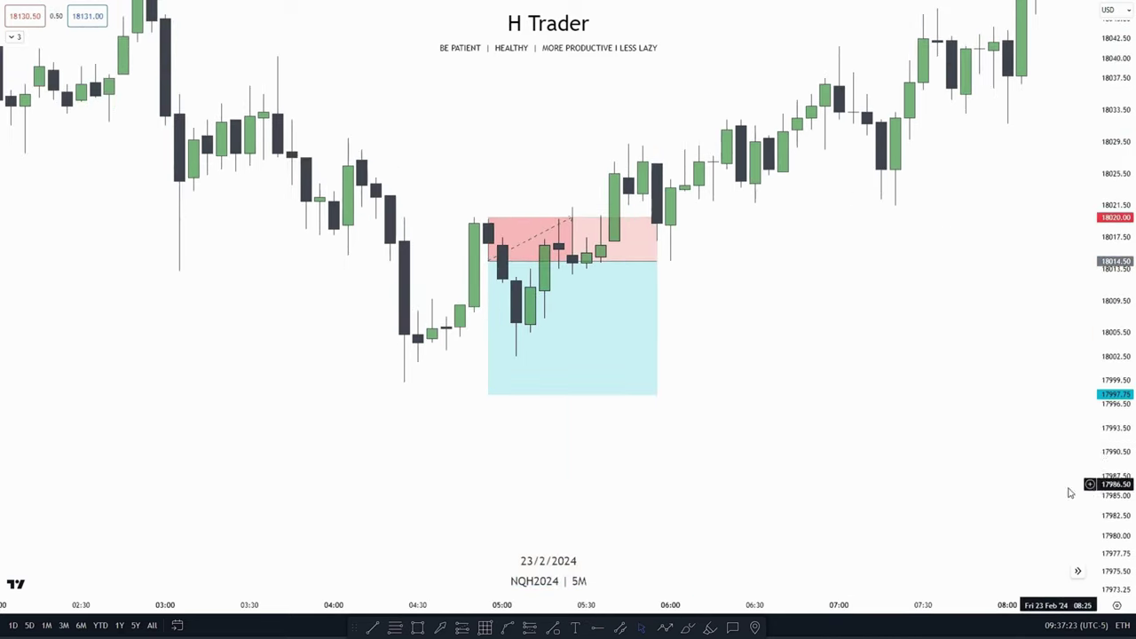
drag(1025, 605, 843, 605)
scroll(843, 533, down, 2)
mouse_move(860, 322)
mouse_down()
mouse_move(603, 370)
mouse_move(270, 528)
mouse_up()
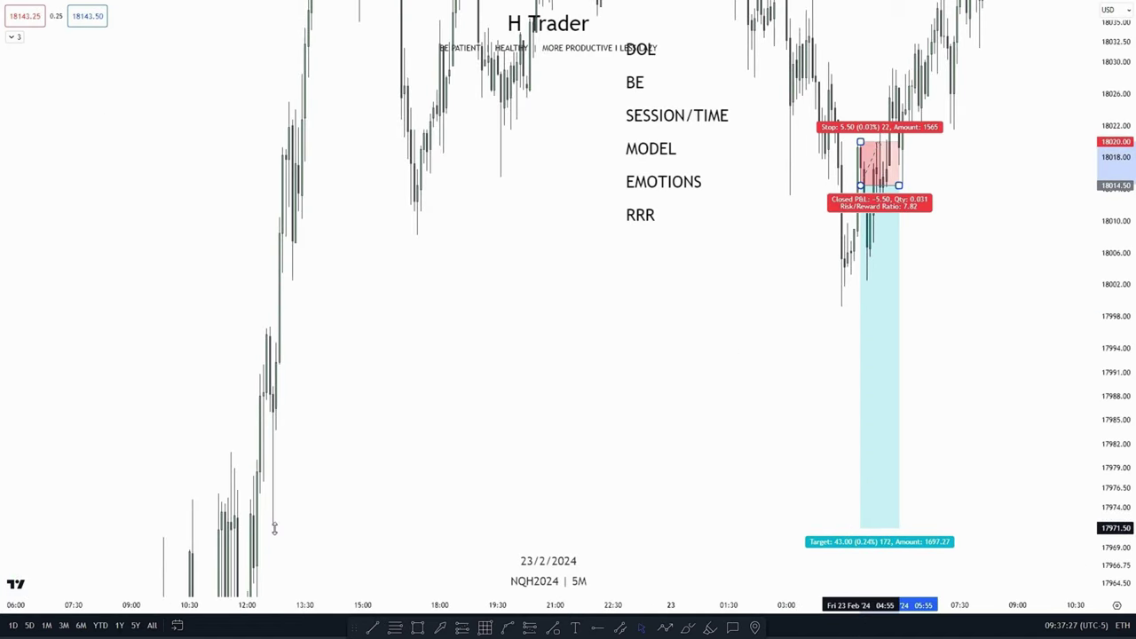
scroll(581, 411, up, 5)
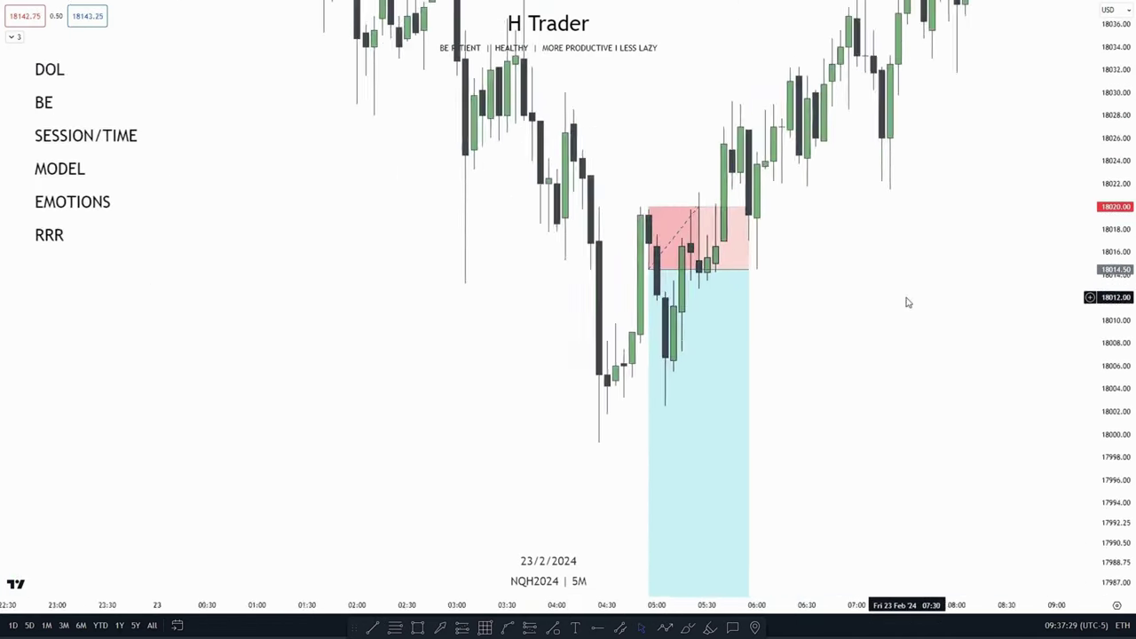
Delete the short position drawing at the 04:55 candle.
scroll(906, 300, up, 3)
drag(851, 284, 886, 314)
click(597, 271)
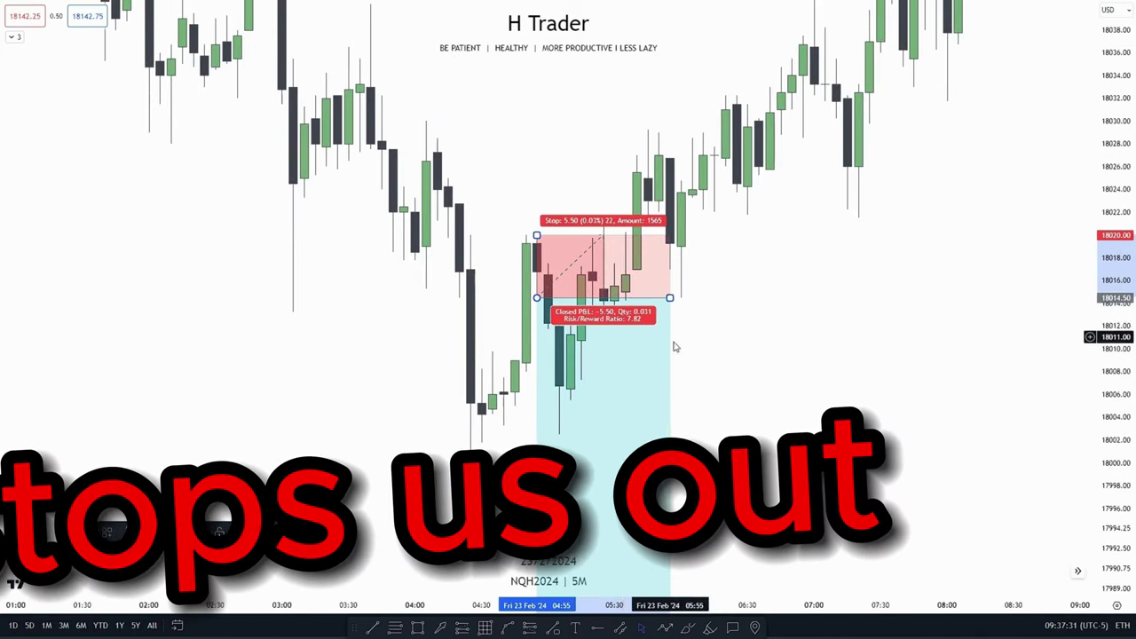
key(Delete)
drag(667, 379, 696, 393)
scroll(697, 390, up, 2)
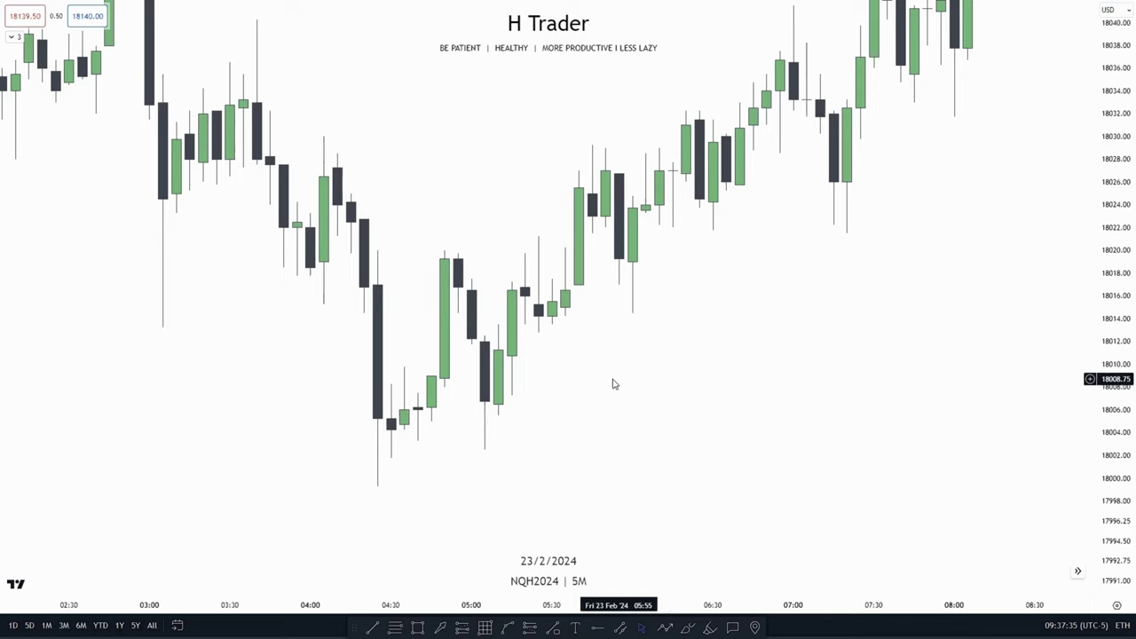
drag(612, 380, 619, 380)
drag(1125, 380, 1129, 319)
drag(766, 372, 821, 372)
scroll(816, 371, up, 1)
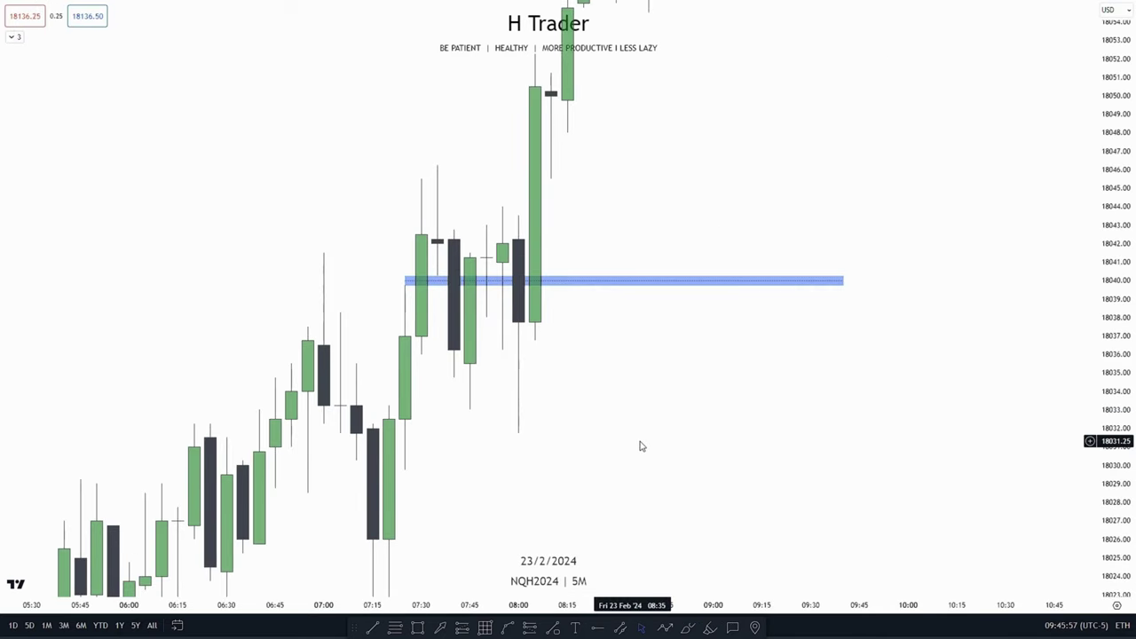
Place a short position at the 07:25 candle on the blue gap, with entry 18039.75, stop 18046.25 and target 18021.50.
click(530, 628)
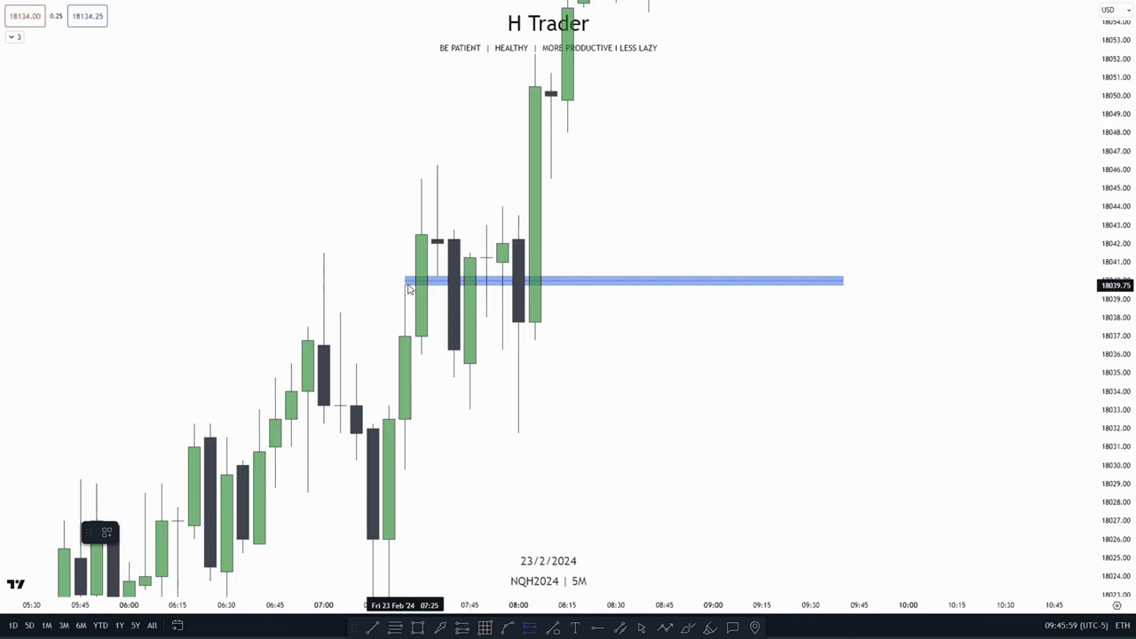
click(407, 285)
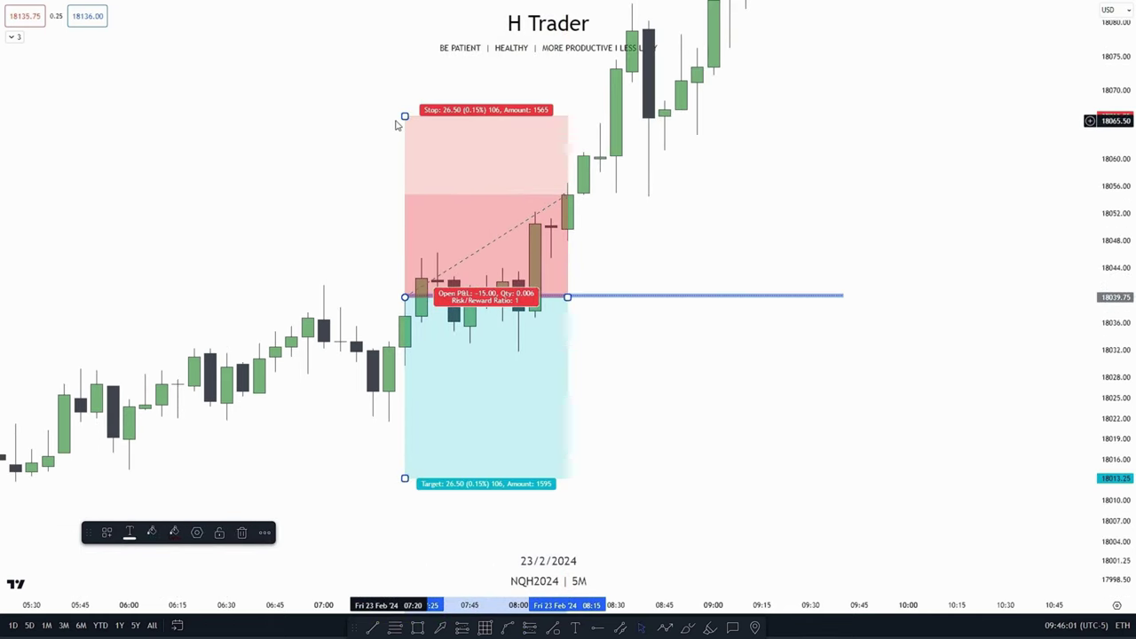
drag(404, 116, 405, 253)
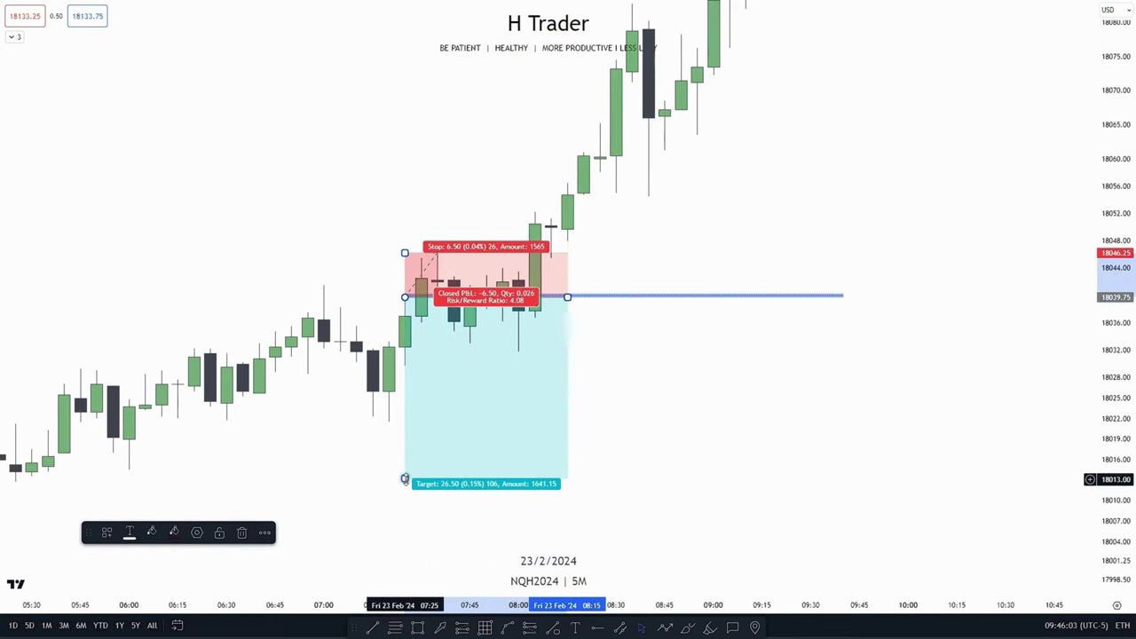
click(393, 441)
mouse_move(404, 477)
mouse_down()
mouse_move(378, 410)
mouse_move(385, 420)
mouse_up()
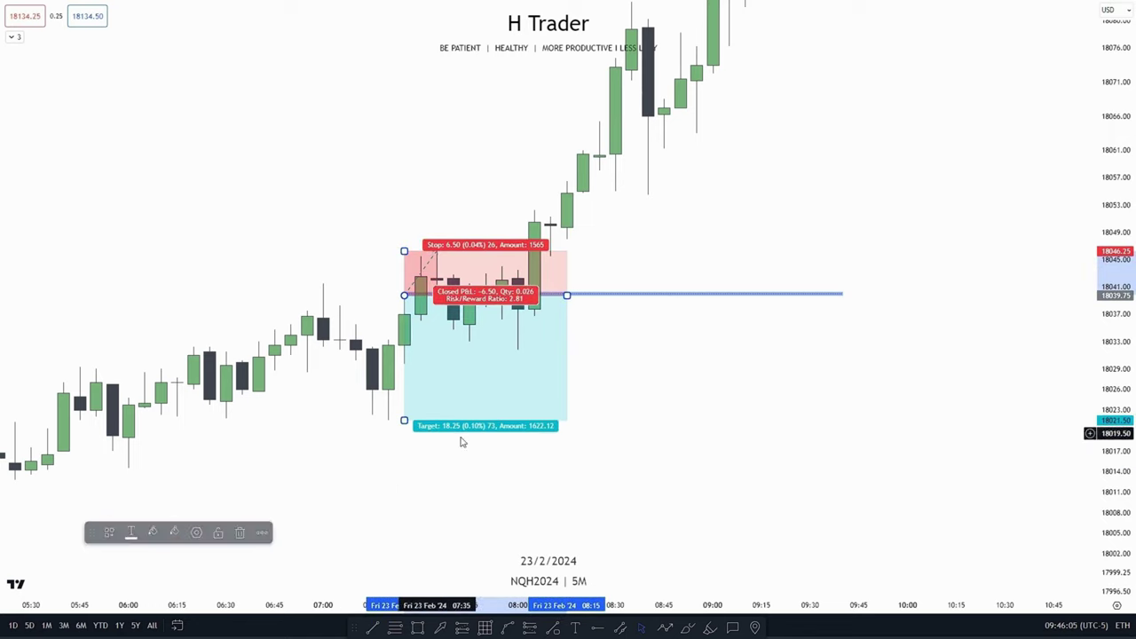
Examine the candles around the 07:25 short position and the blue gap on the 5-minute chart.
drag(1105, 404, 1093, 101)
drag(670, 420, 653, 418)
drag(1107, 412, 1106, 376)
drag(645, 358, 669, 362)
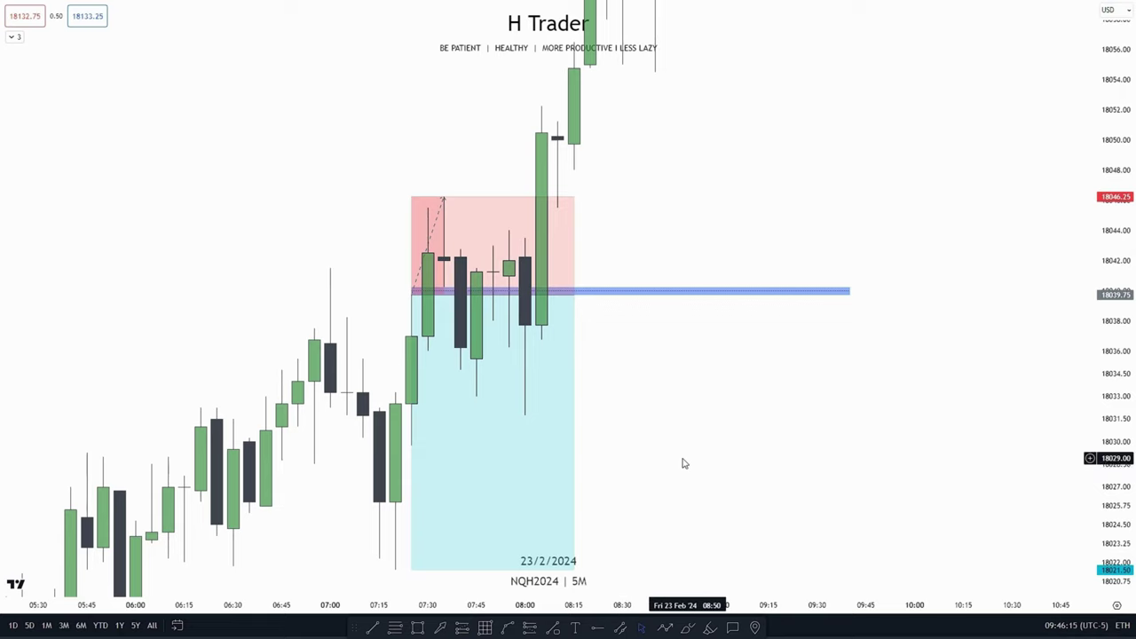
drag(683, 463, 674, 432)
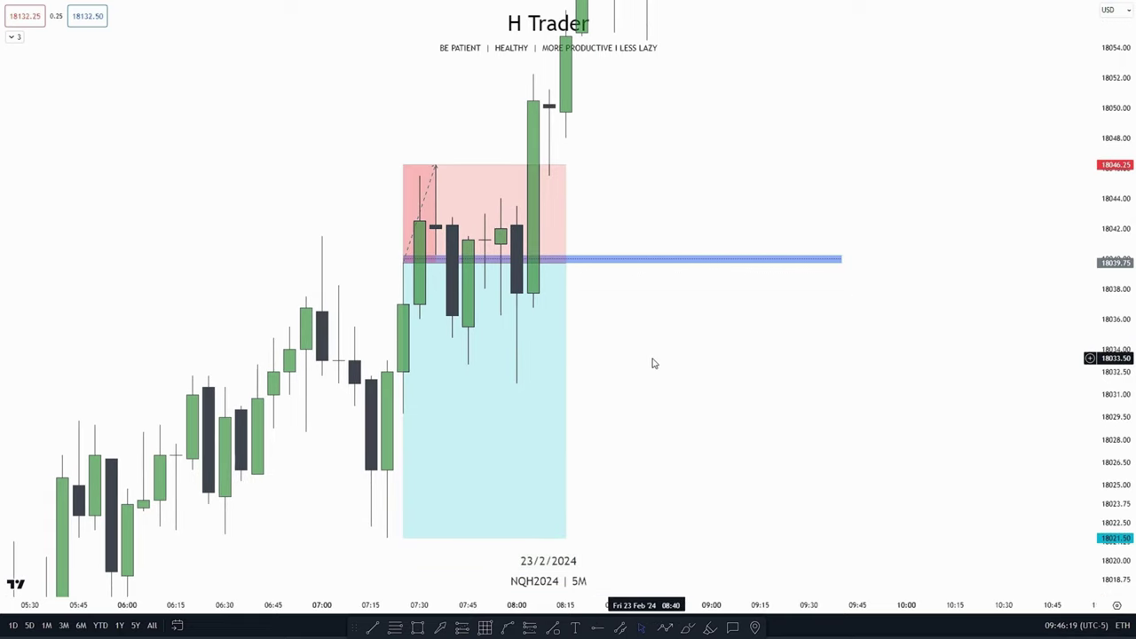
drag(653, 356, 661, 436)
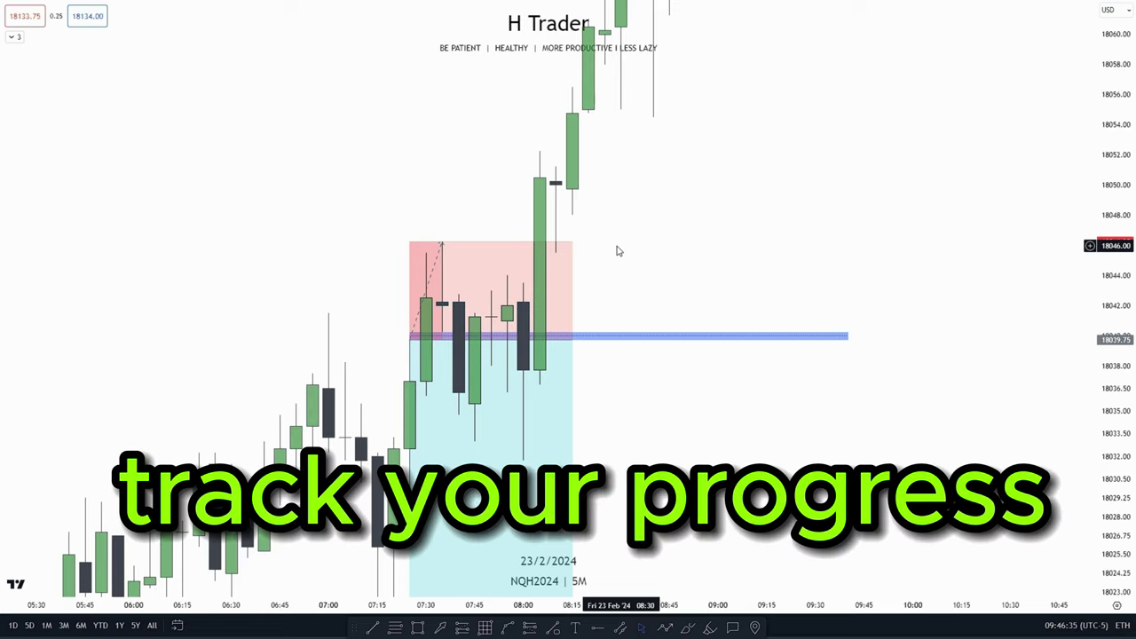
drag(617, 247, 623, 173)
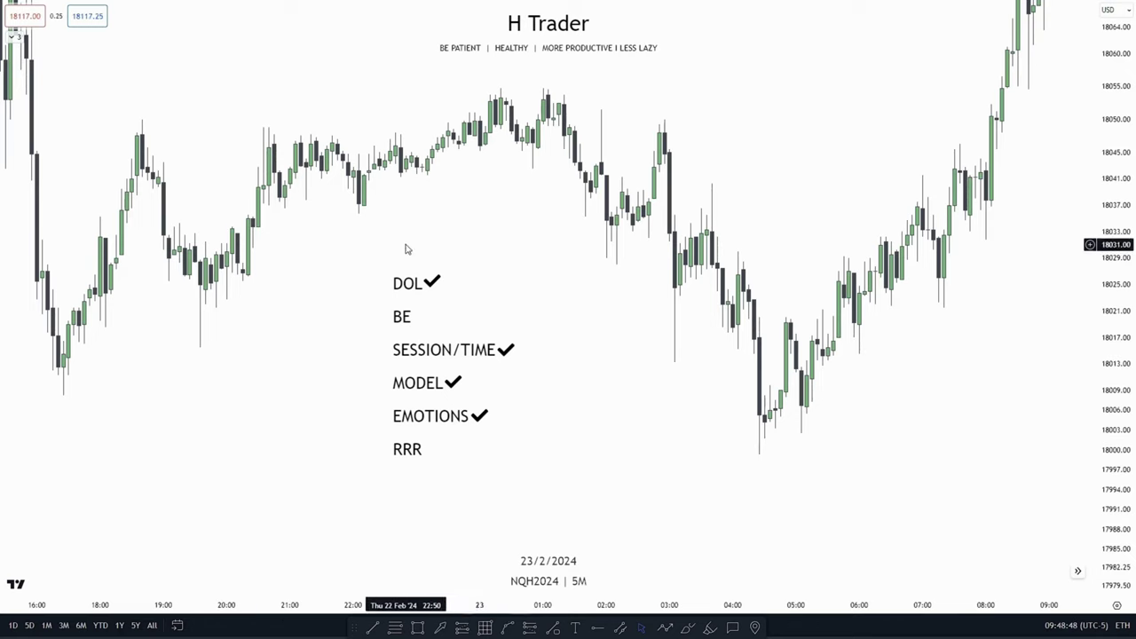
click(505, 349)
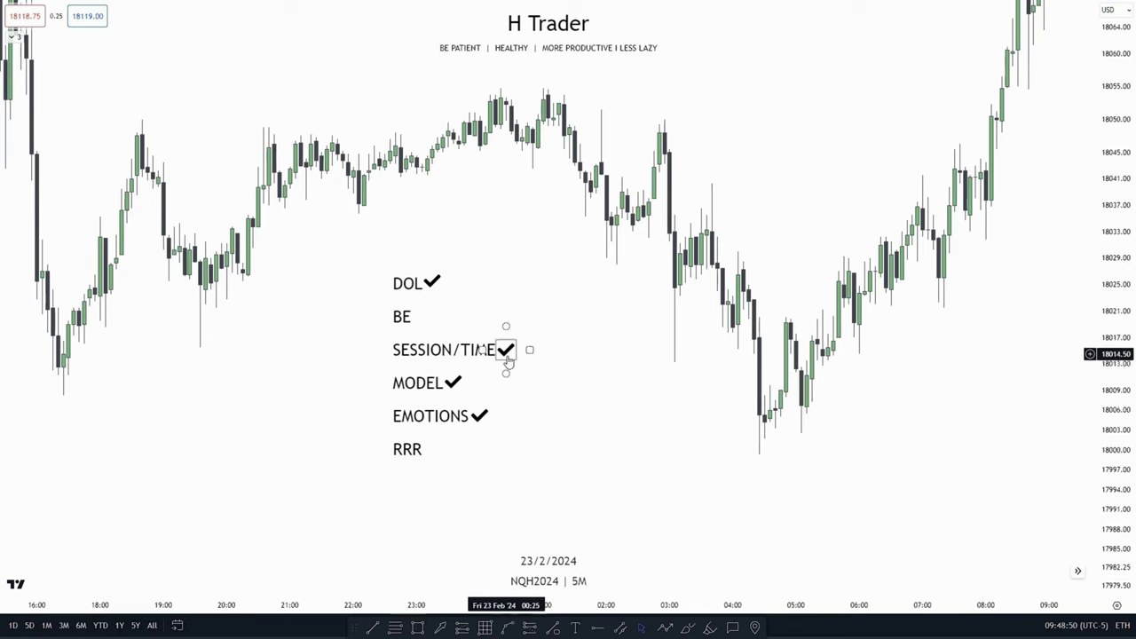
click(452, 382)
click(504, 367)
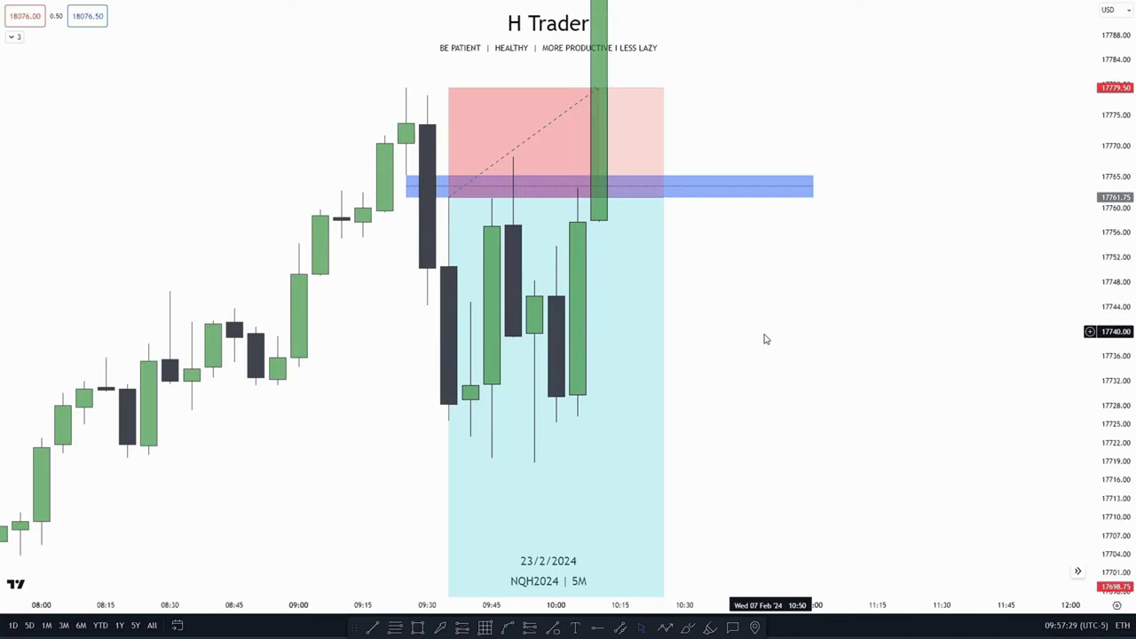
Draw a horizontal trend line at 17719.50 from the 09:45 candle's low to 10:30 on the 7 February chart.
drag(765, 335, 765, 375)
drag(1115, 306, 1115, 369)
scroll(932, 404, down, 1)
drag(856, 430, 721, 373)
click(372, 627)
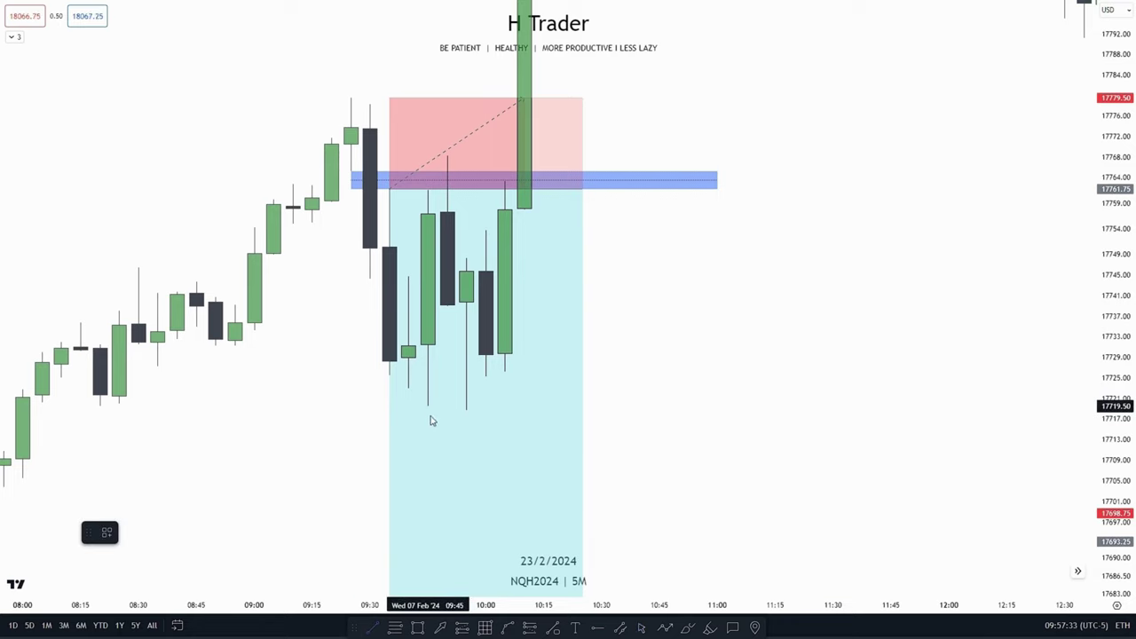
click(428, 406)
click(601, 406)
Examine the 7 February price action around the short position, its target area and the 17719.50 line.
drag(671, 436, 718, 446)
drag(1115, 365, 1115, 471)
scroll(1047, 464, down, 3)
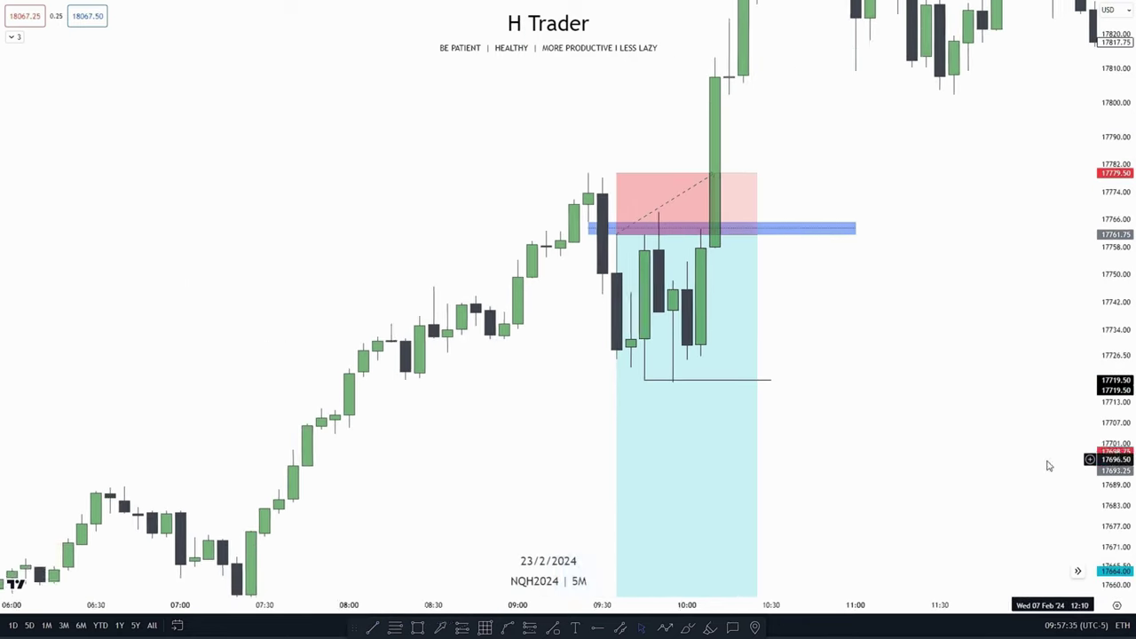
drag(898, 439, 806, 424)
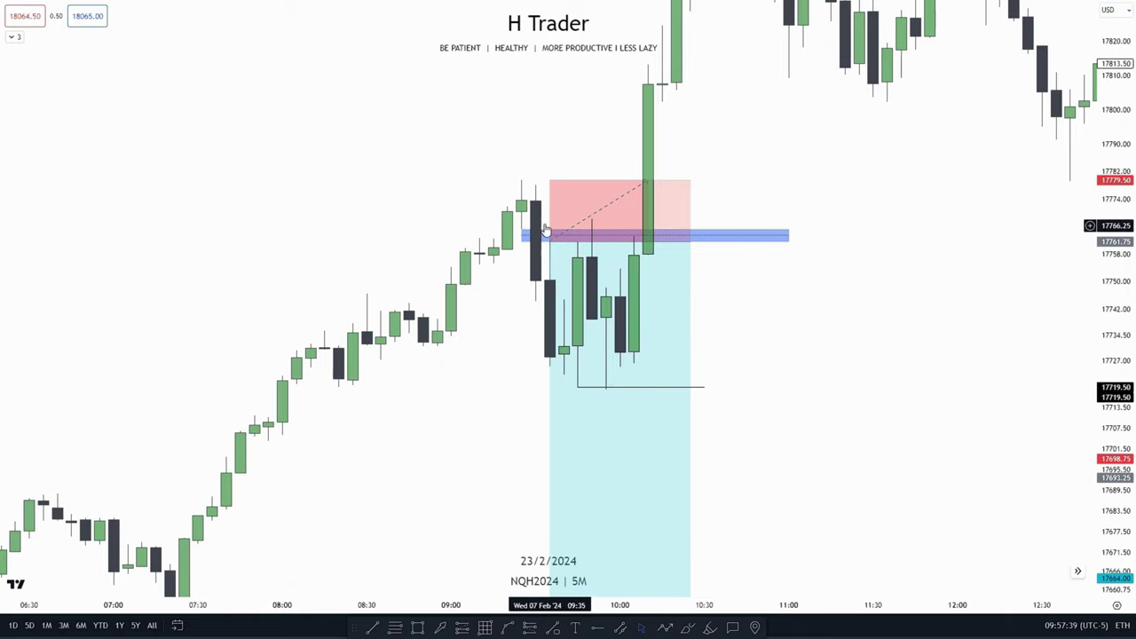
scroll(517, 423, down, 3)
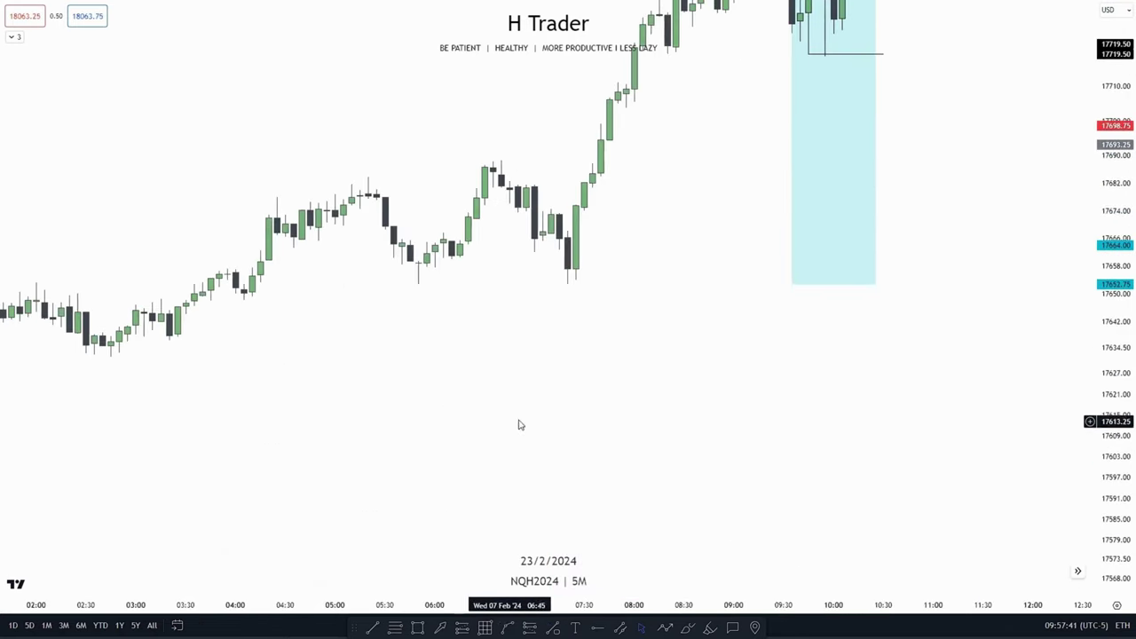
drag(756, 320, 768, 437)
drag(1117, 339, 1118, 190)
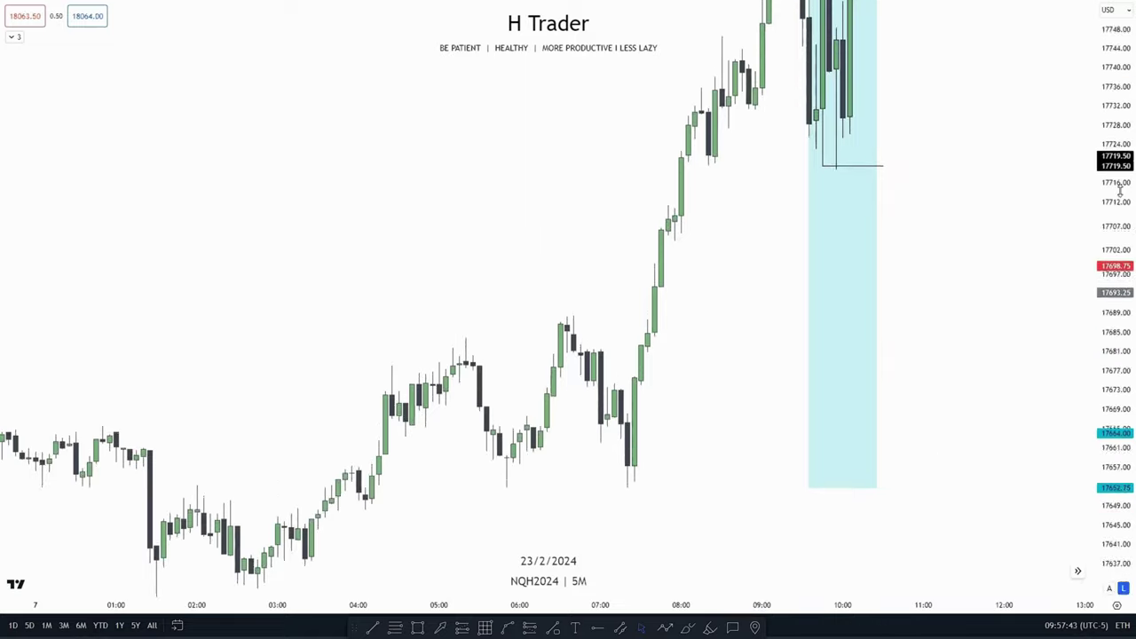
drag(912, 138, 968, 429)
scroll(965, 426, up, 5)
scroll(920, 399, up, 2)
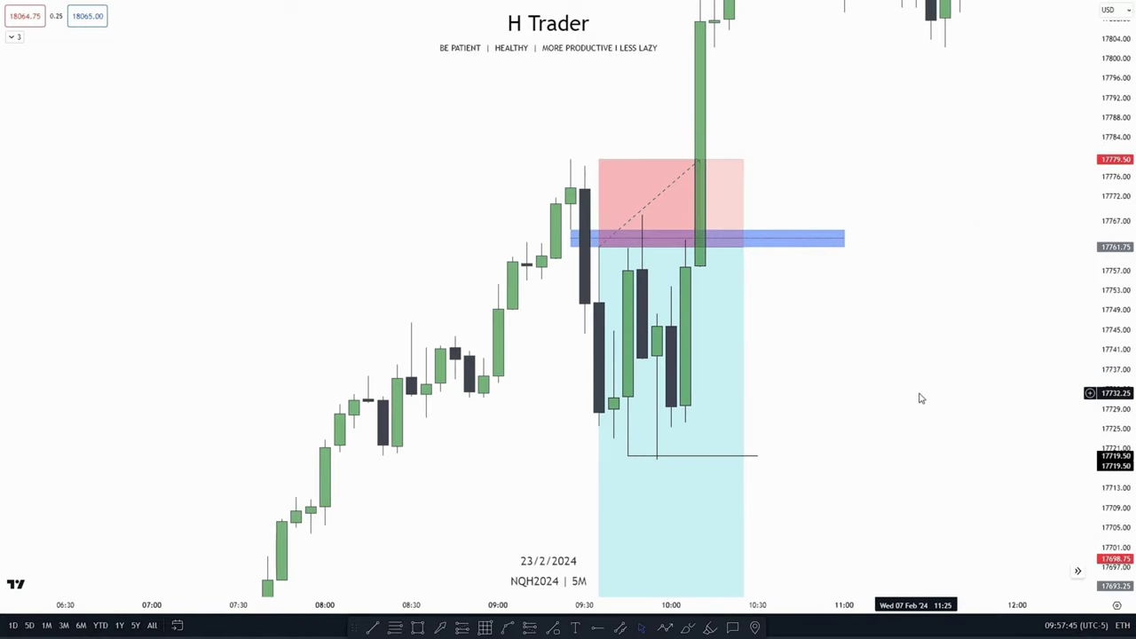
scroll(890, 396, up, 2)
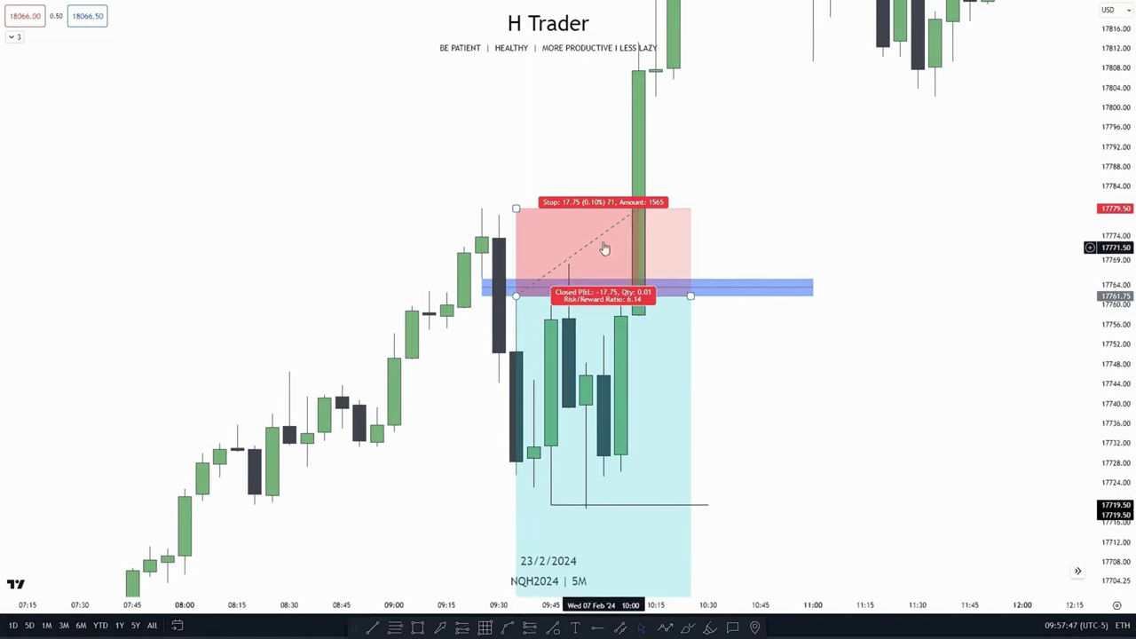
Label the horizontal trend line below the 7 February candles with the text IRL.
drag(839, 483, 857, 352)
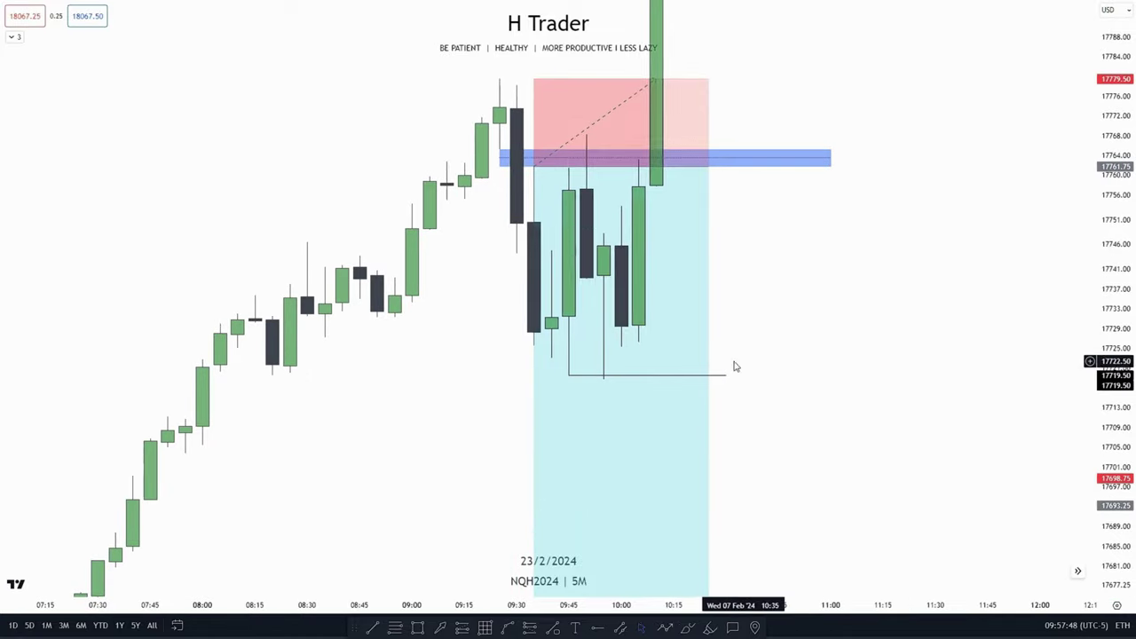
click(640, 376)
click(219, 532)
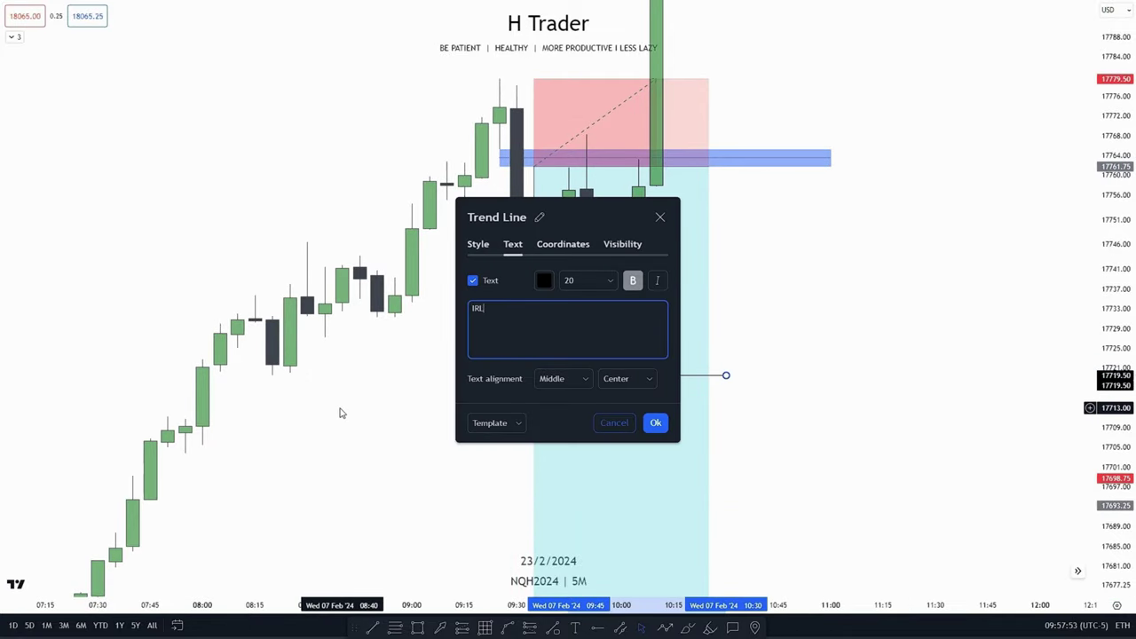
click(655, 422)
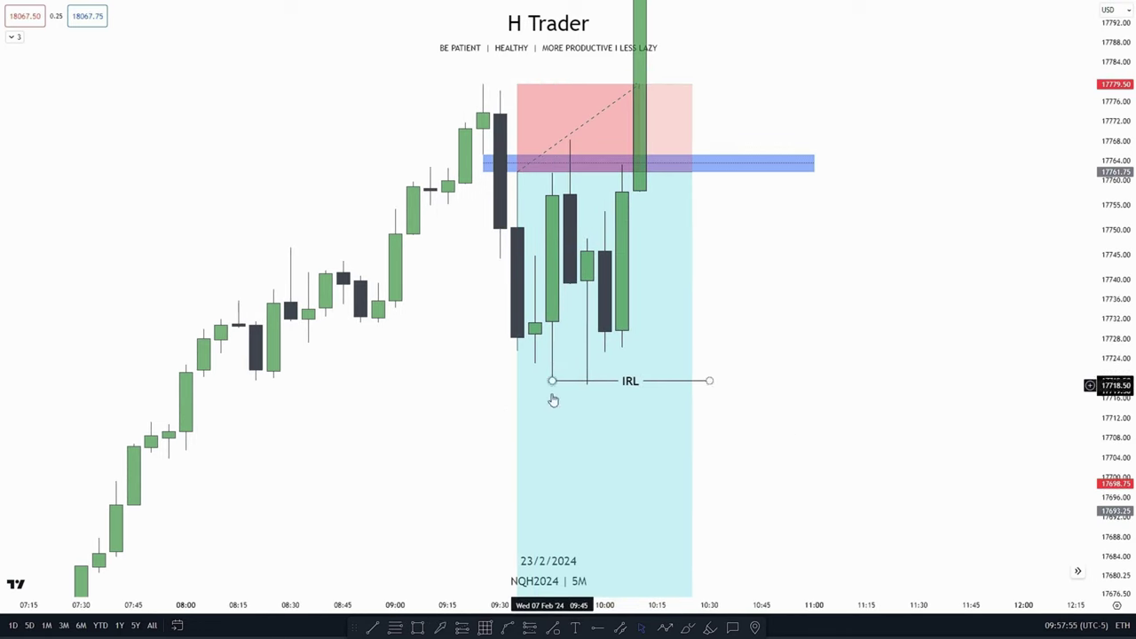
click(716, 307)
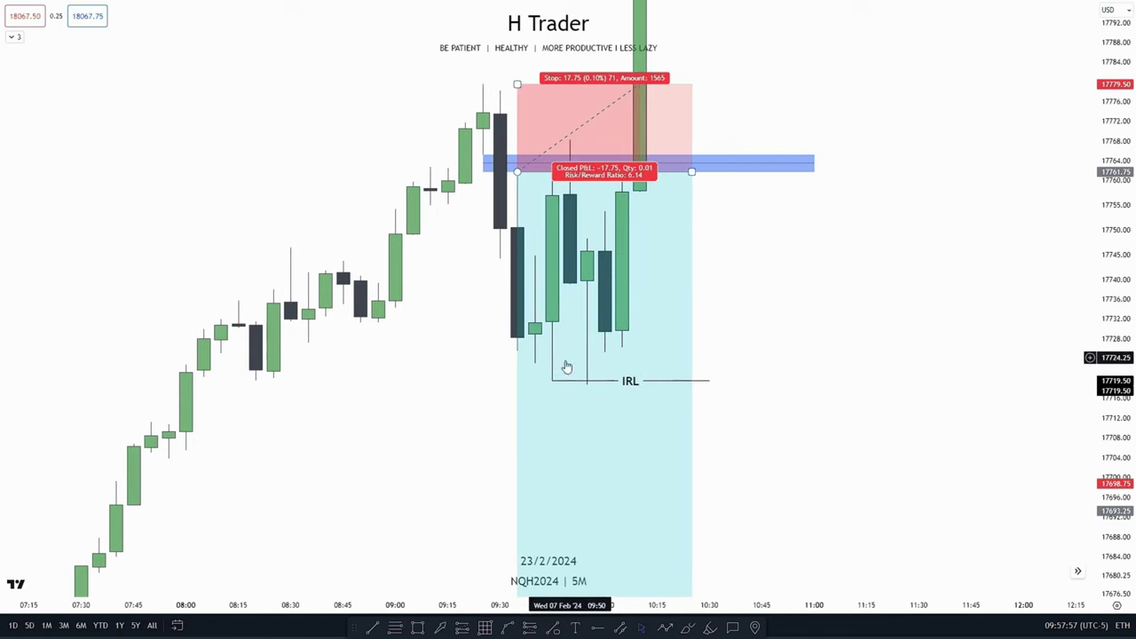
Delete the short position drawn over the 7 February candles around the blue gap.
drag(809, 291, 748, 385)
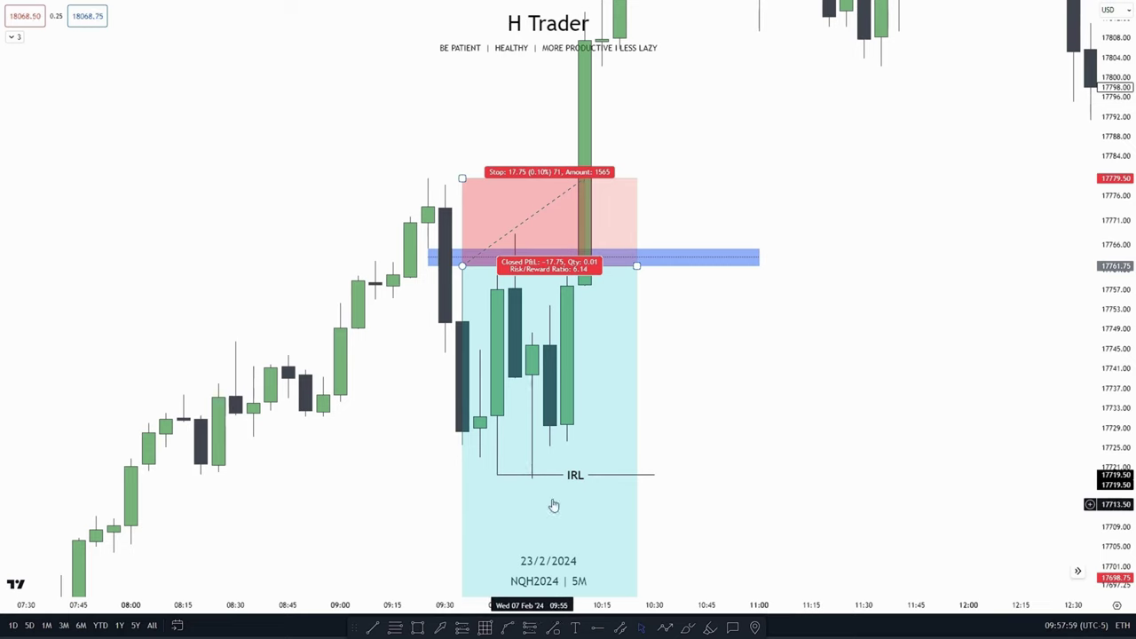
drag(571, 462, 579, 372)
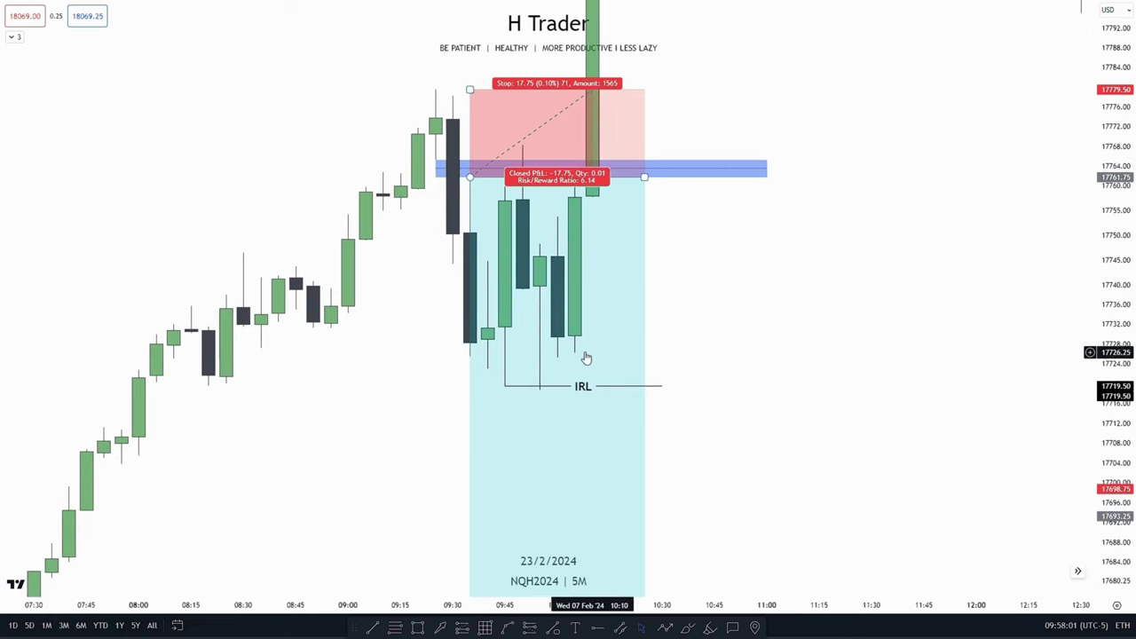
click(641, 271)
key(Delete)
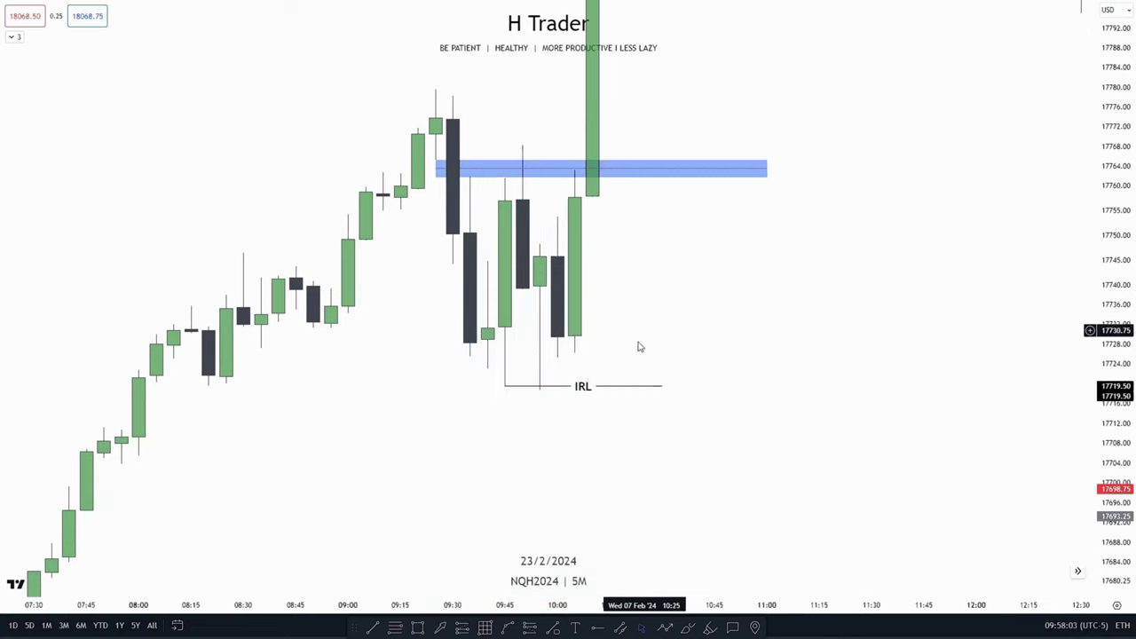
Draw a horizontal trend line at 17761.75 from the 09:35 candle's high to about 10:55, along the blue gap's lower edge.
click(377, 628)
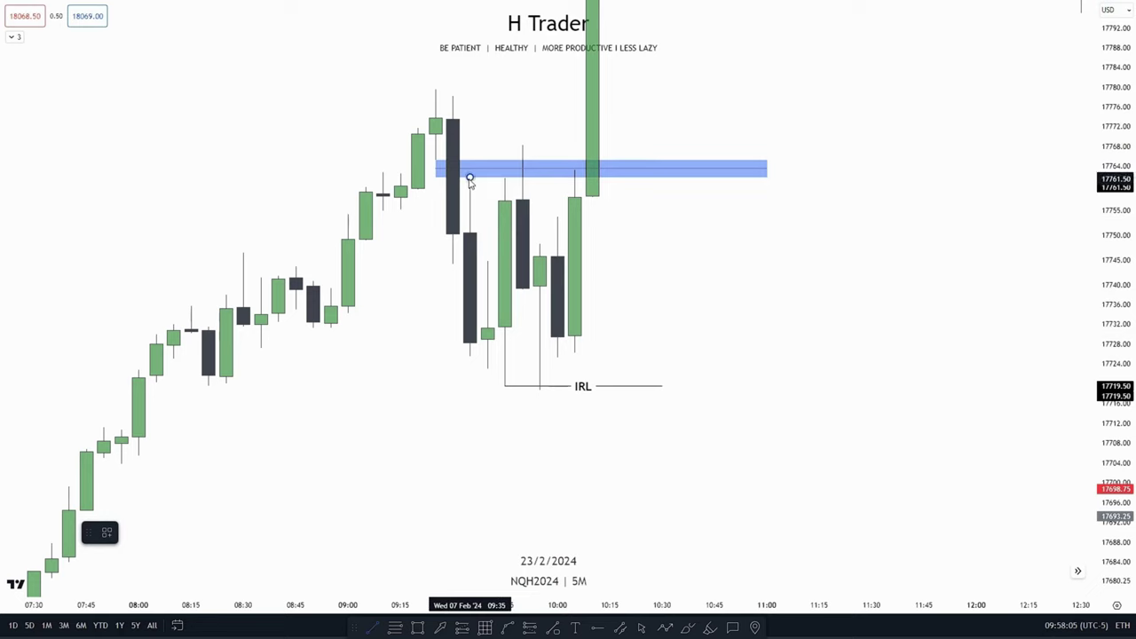
shift+click(750, 232)
drag(750, 233, 721, 279)
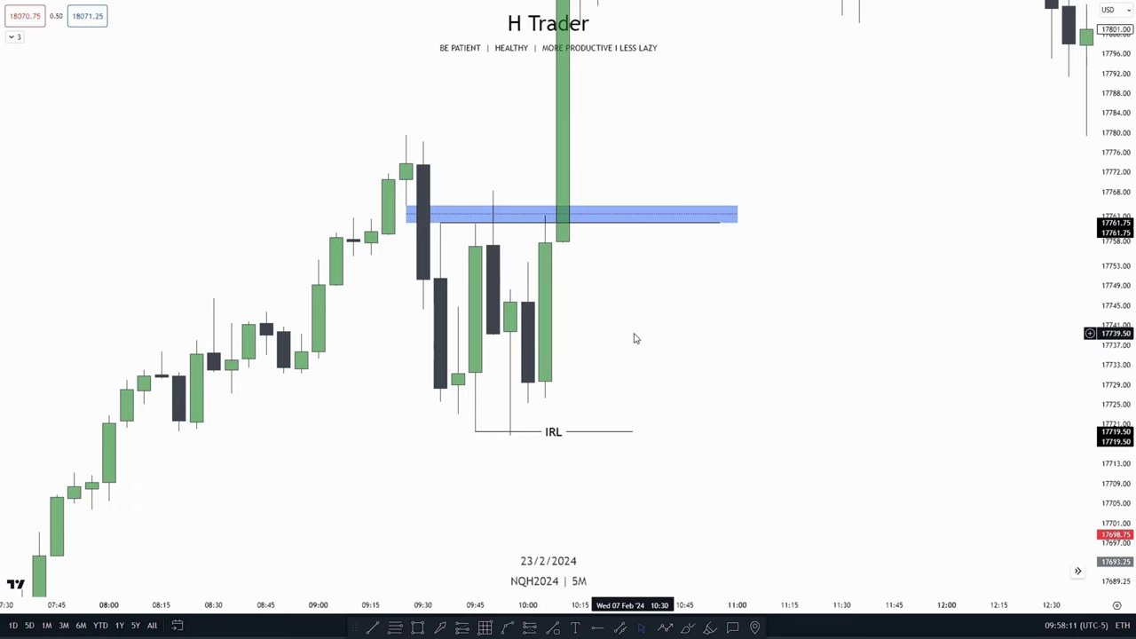
drag(633, 338, 629, 299)
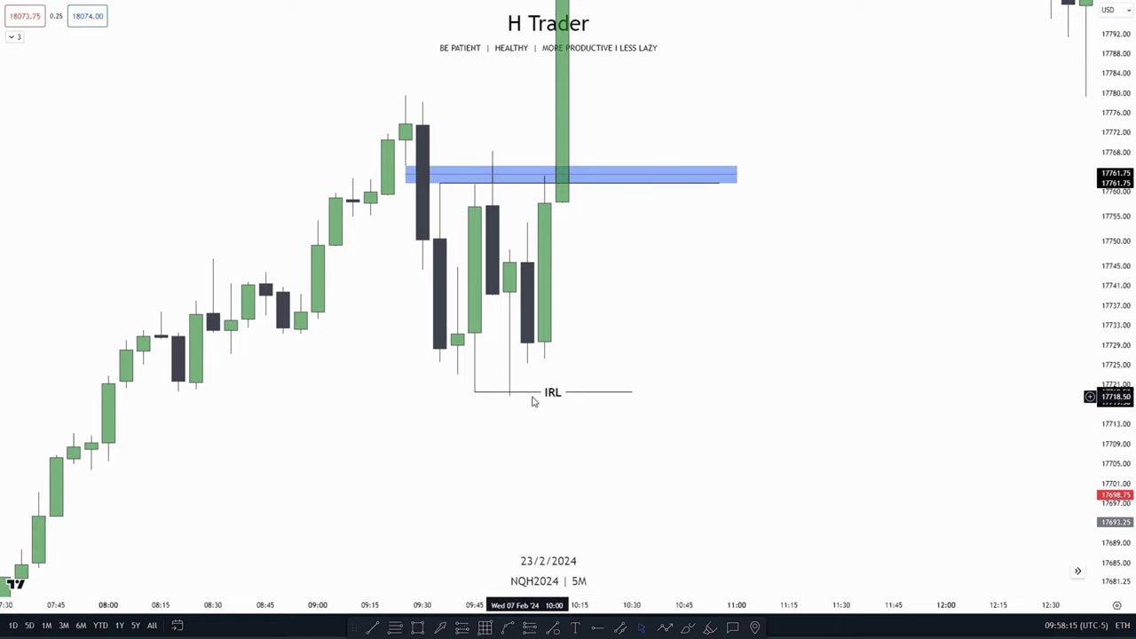
drag(527, 382, 530, 382)
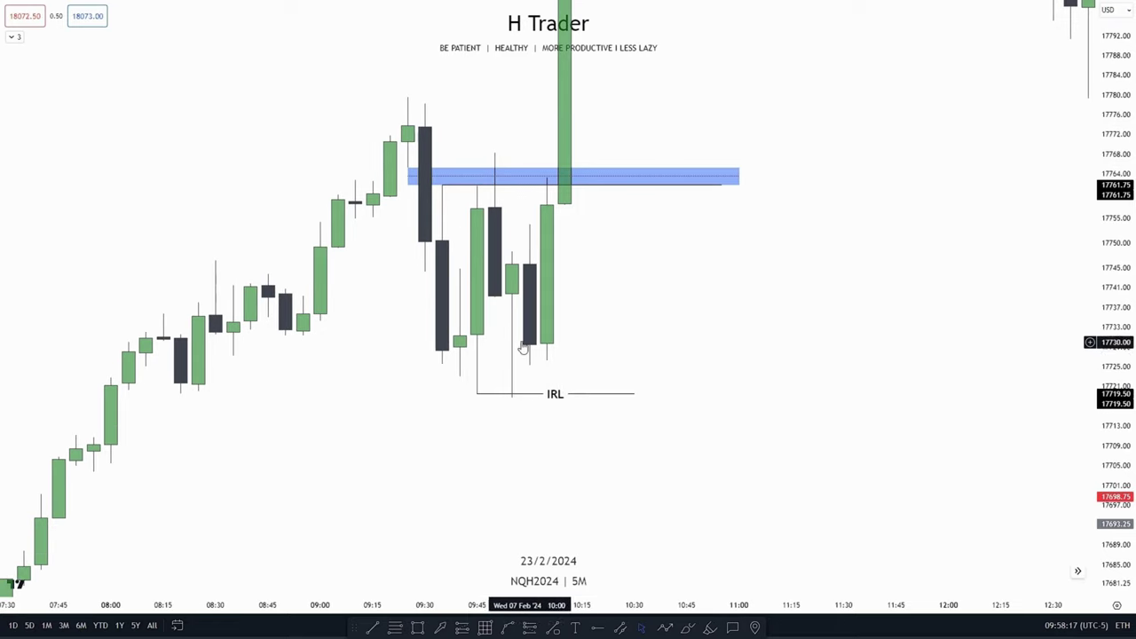
drag(1115, 439, 1116, 337)
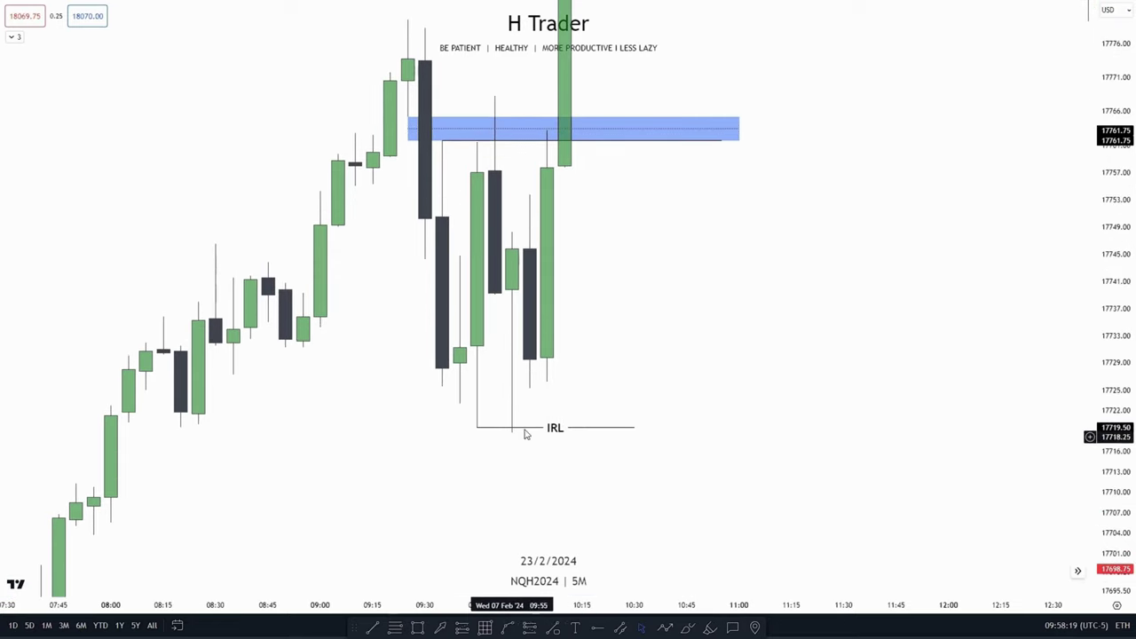
Draw a horizontal trend line from the 08:20 candle's low to 11:00 at 17719.50, and delete it again.
click(181, 429)
shift+click(739, 450)
click(675, 448)
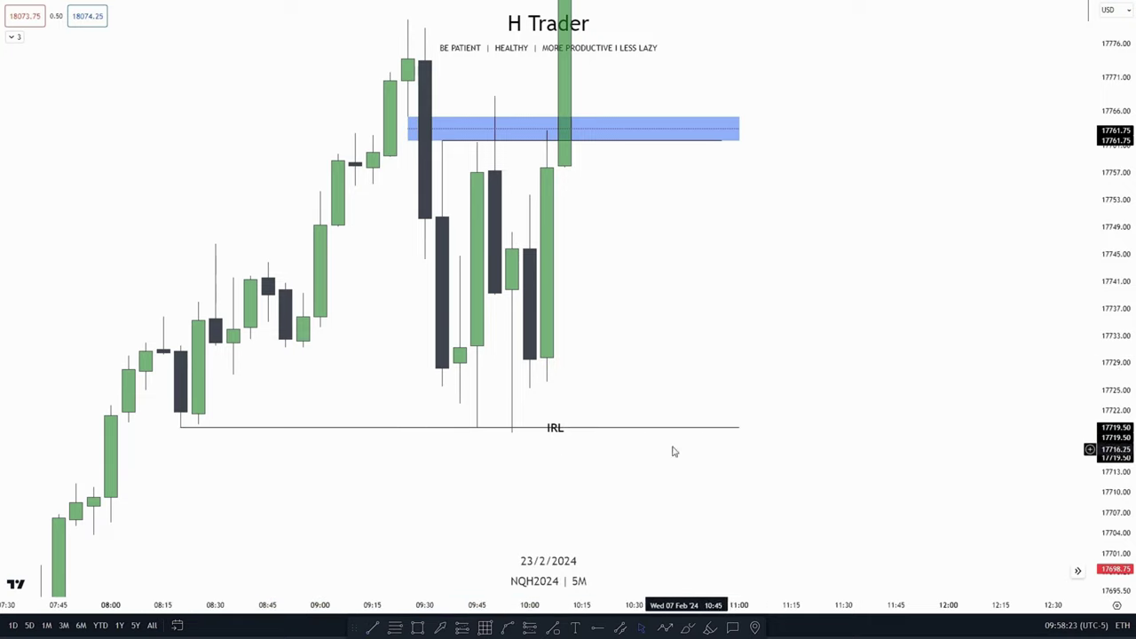
key(Delete)
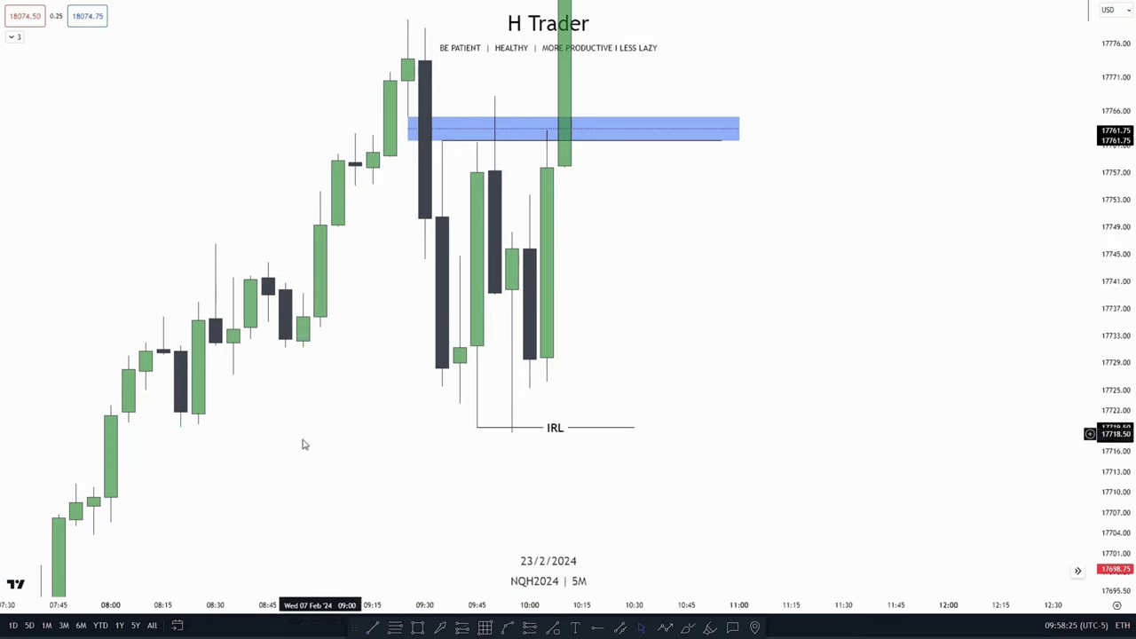
Delete the 17761.75 trend line along the lower edge of the blue gap.
drag(371, 413, 295, 442)
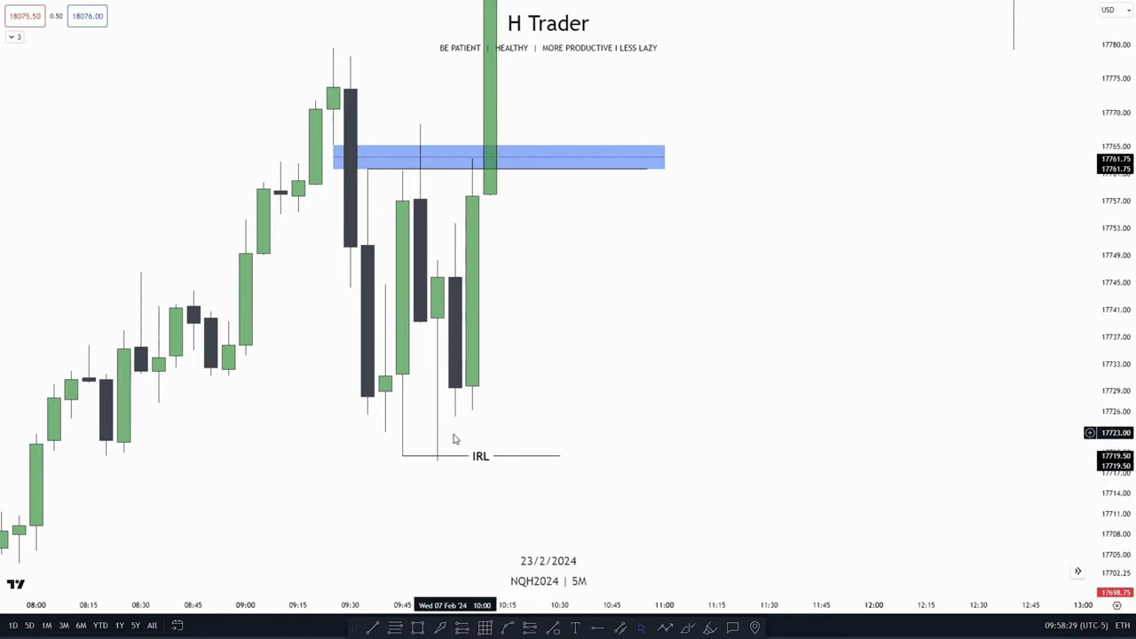
drag(492, 419, 517, 498)
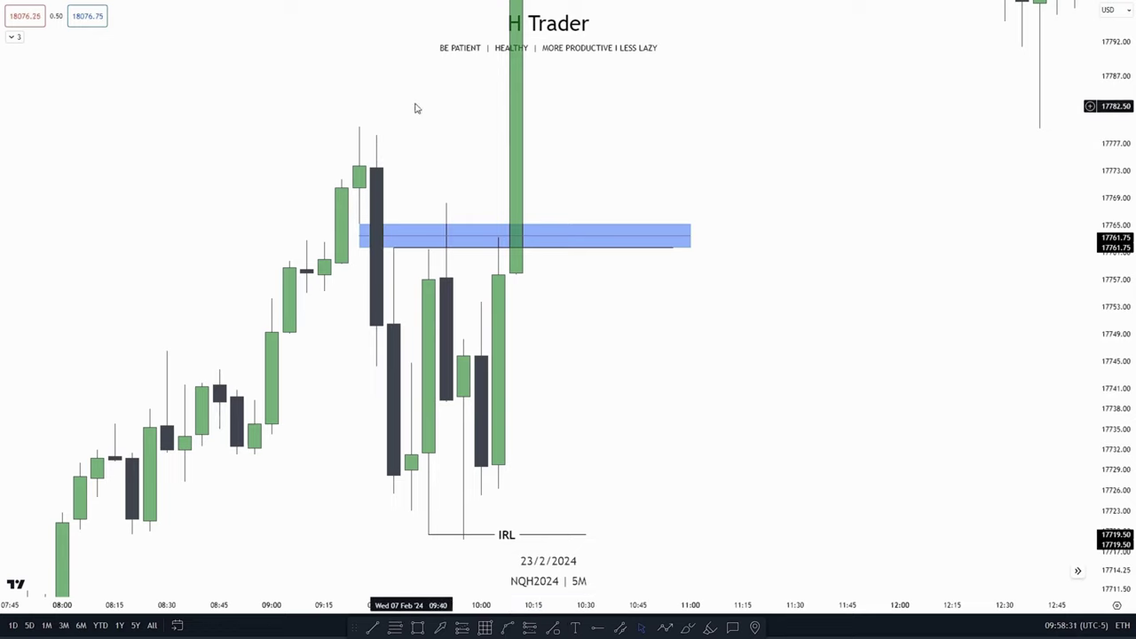
click(674, 248)
key(Delete)
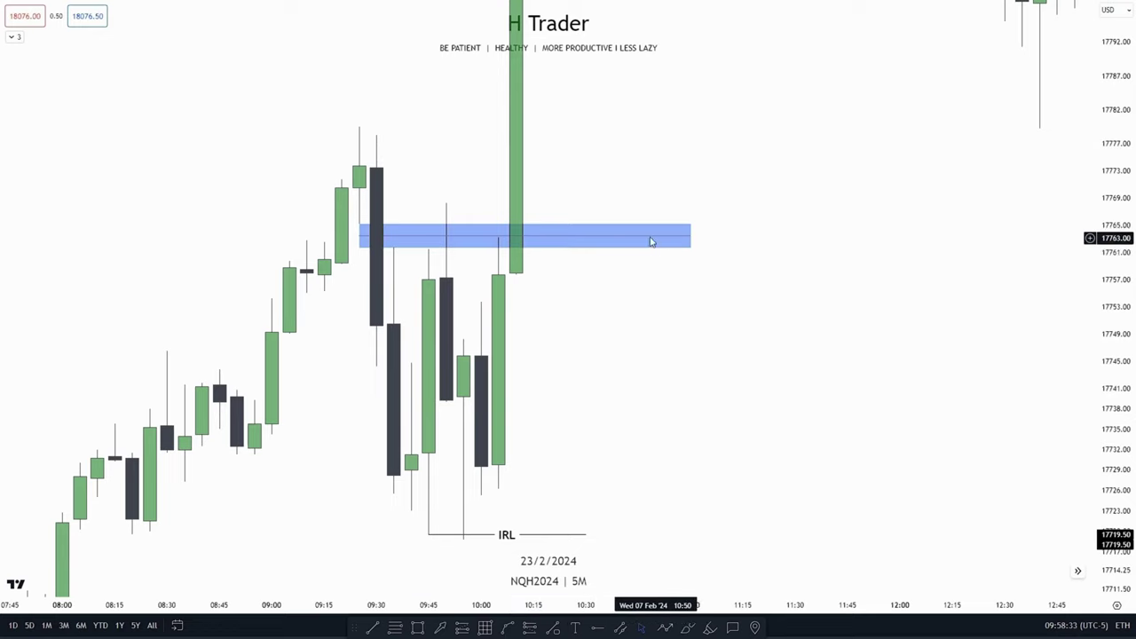
drag(595, 341, 585, 400)
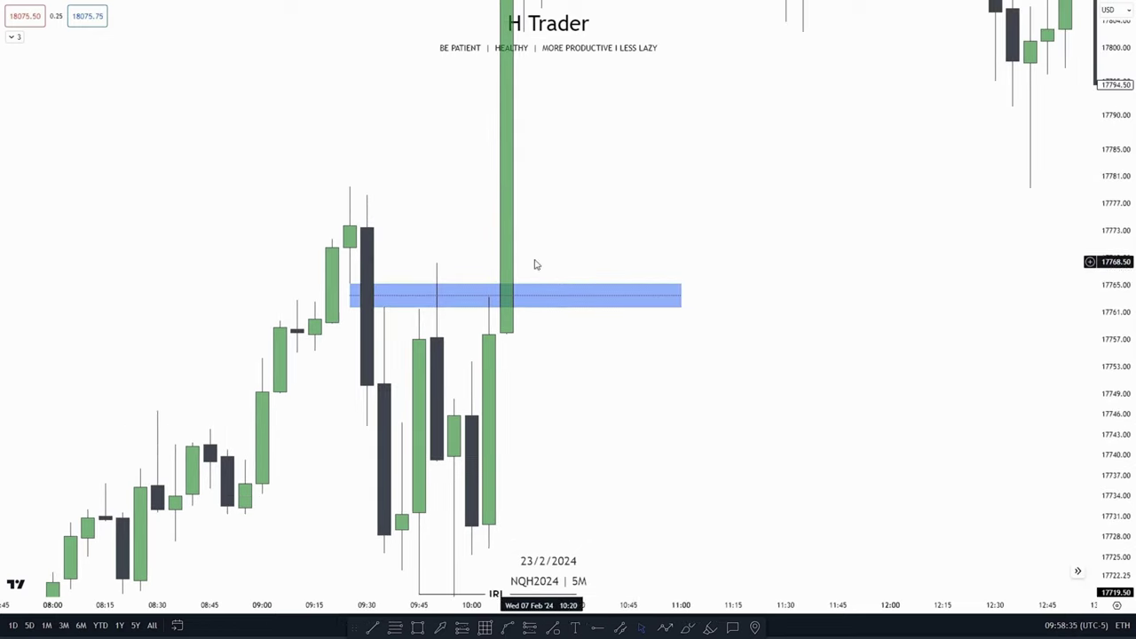
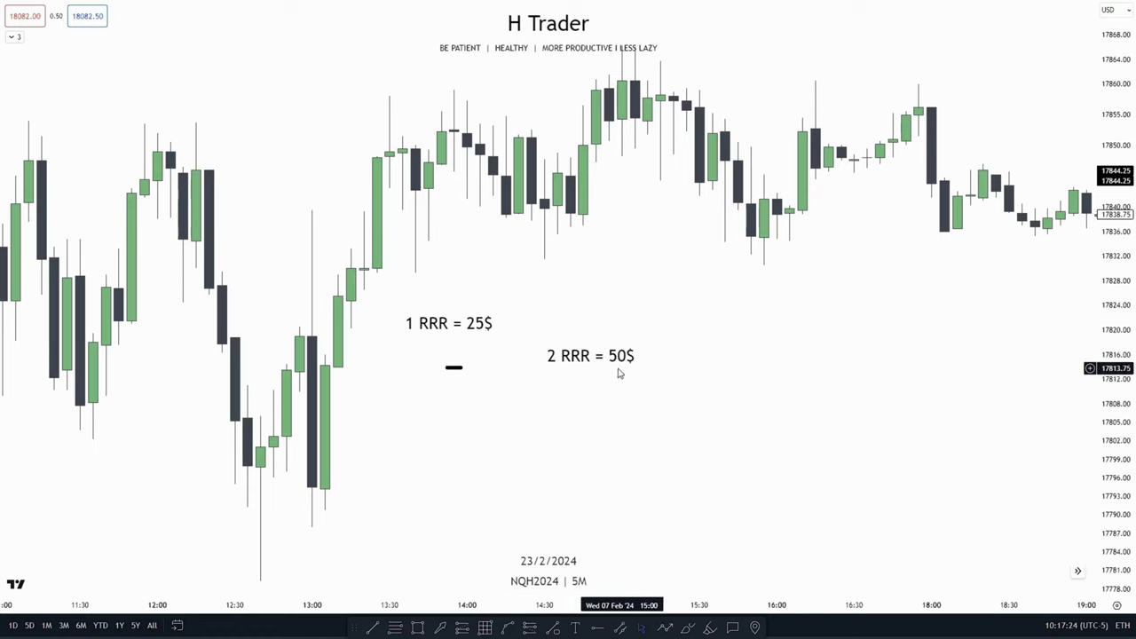
Move the black dash marker to just below the start of the "1 RRR = 25$" text.
drag(534, 427, 611, 425)
drag(1116, 415, 1115, 366)
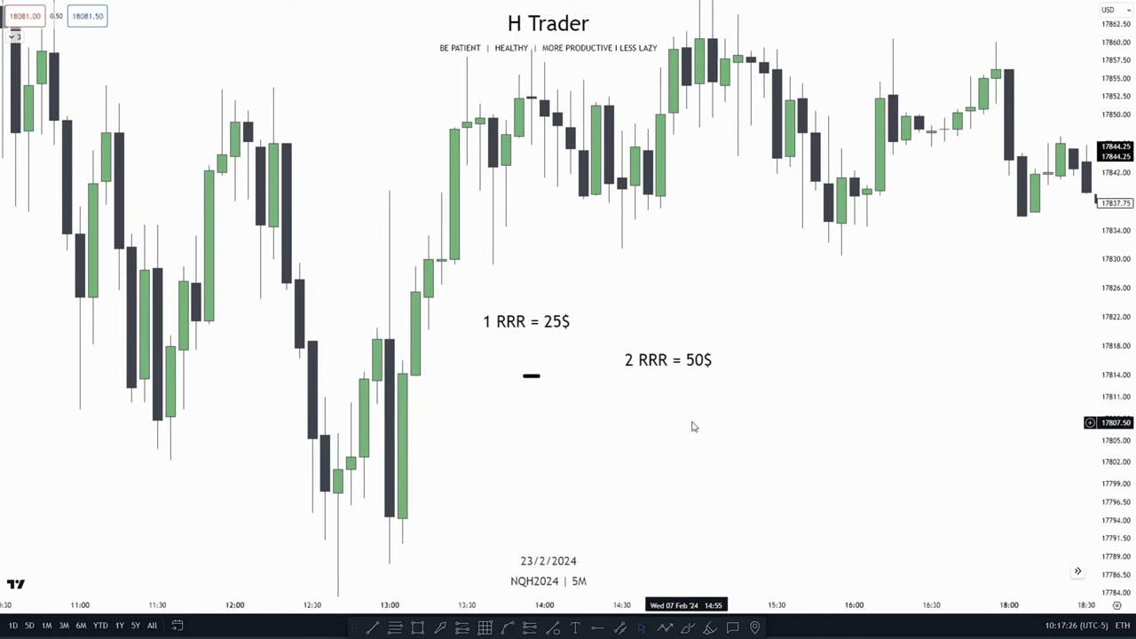
drag(630, 441, 557, 441)
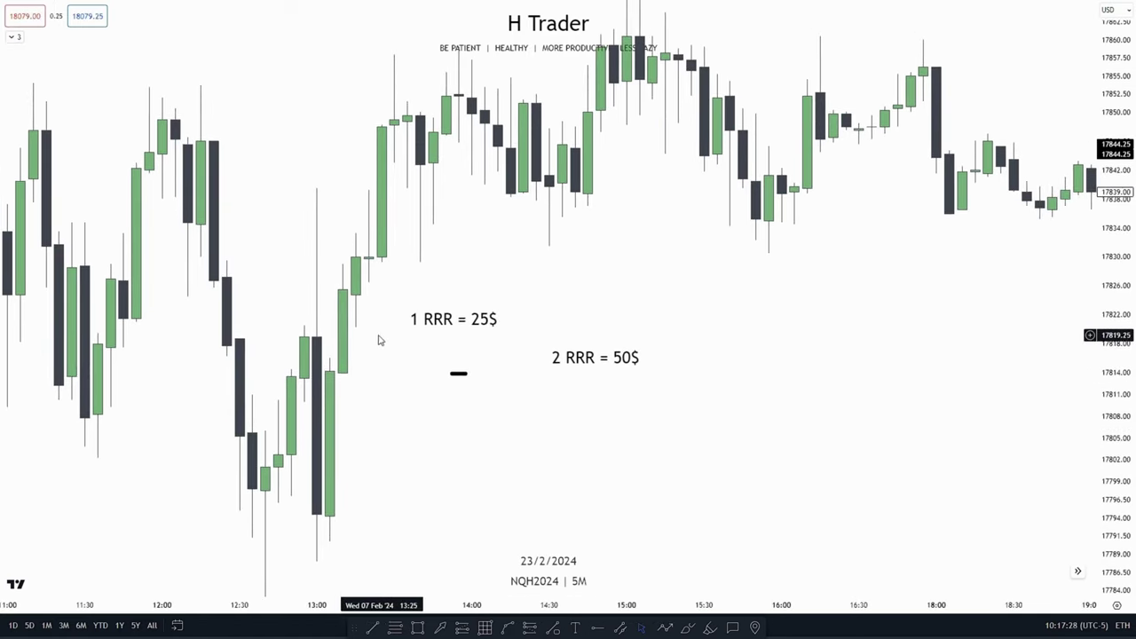
drag(458, 369, 406, 343)
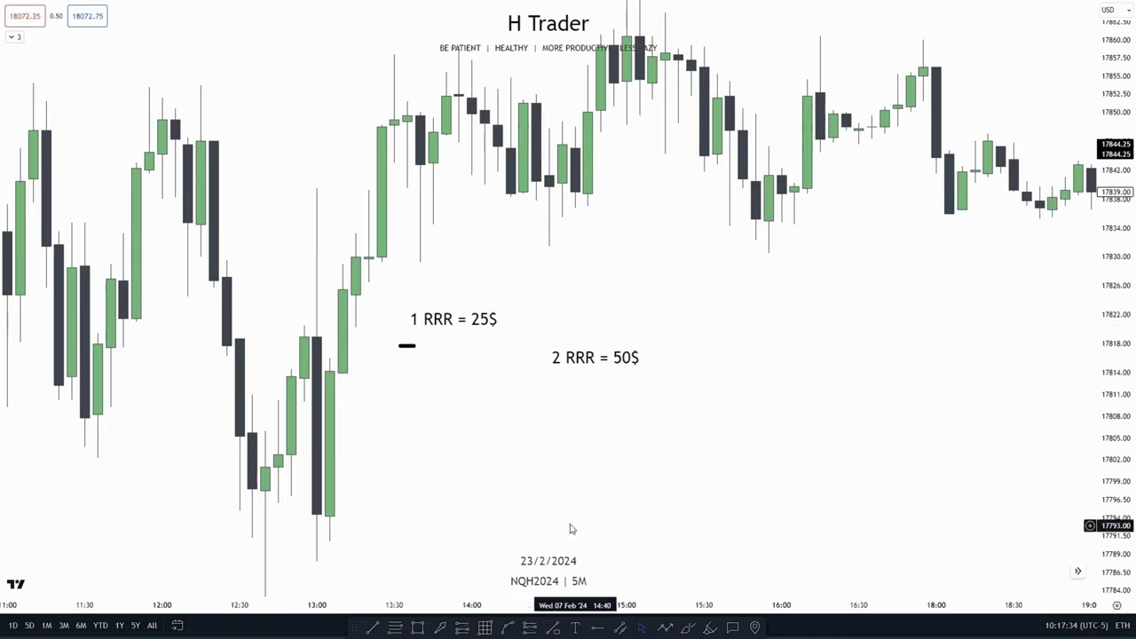
click(406, 345)
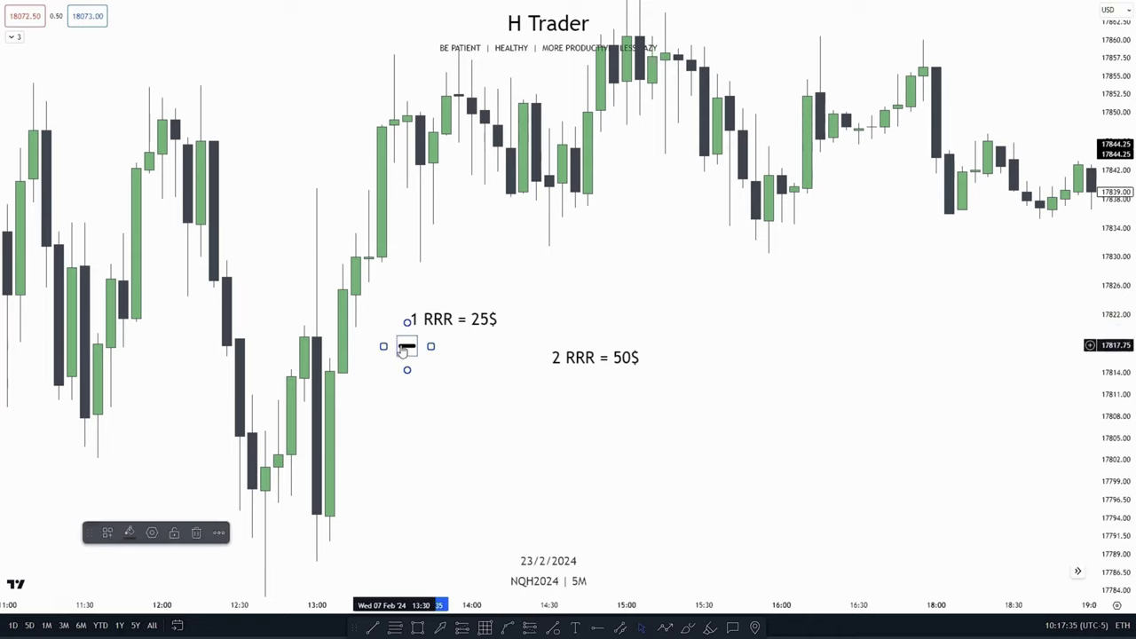
click(172, 535)
click(659, 248)
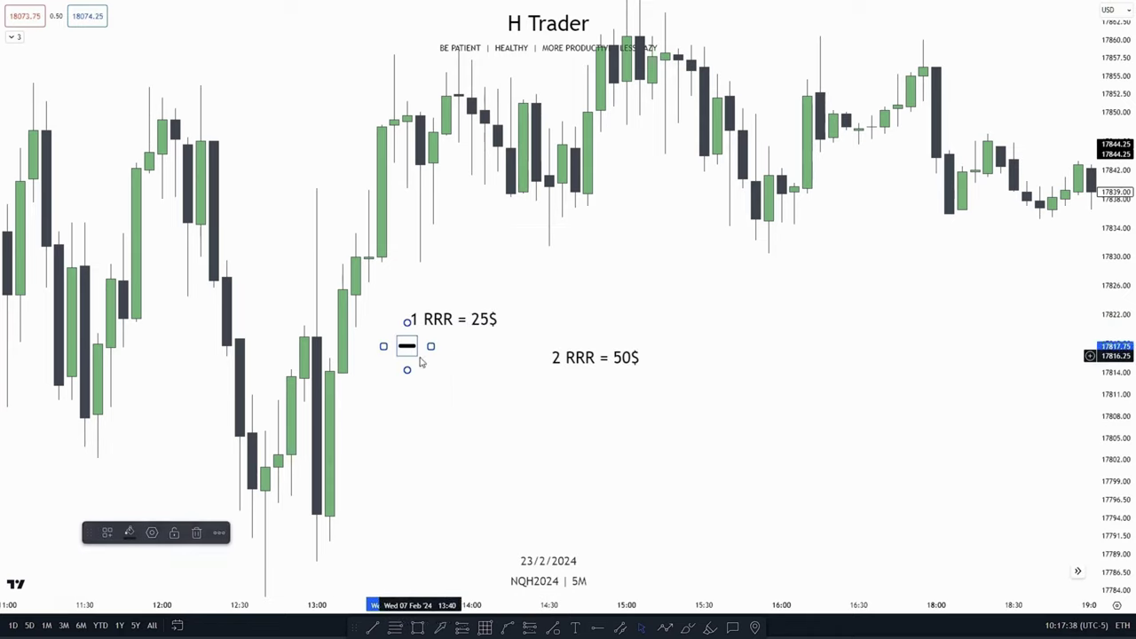
Duplicate the black dash marker and place the copy beside the original, below the "1 RRR = 25$" text.
right_click(406, 347)
click(456, 450)
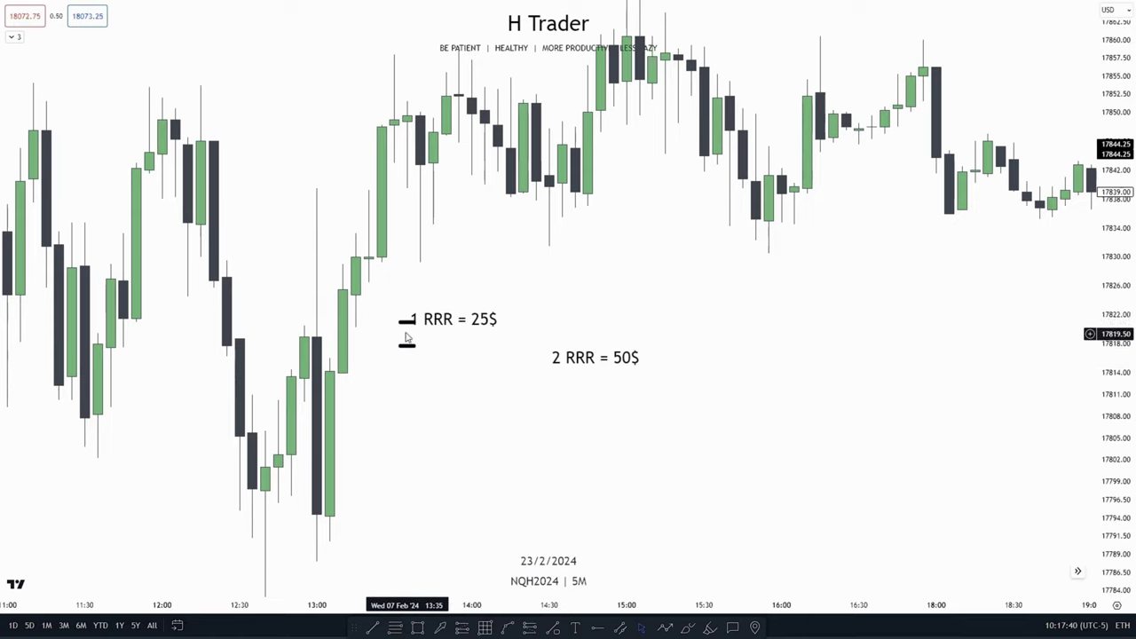
drag(407, 322, 425, 339)
click(489, 380)
Adjust the rotation of the original black dash to line it up with its copy.
click(425, 346)
click(402, 348)
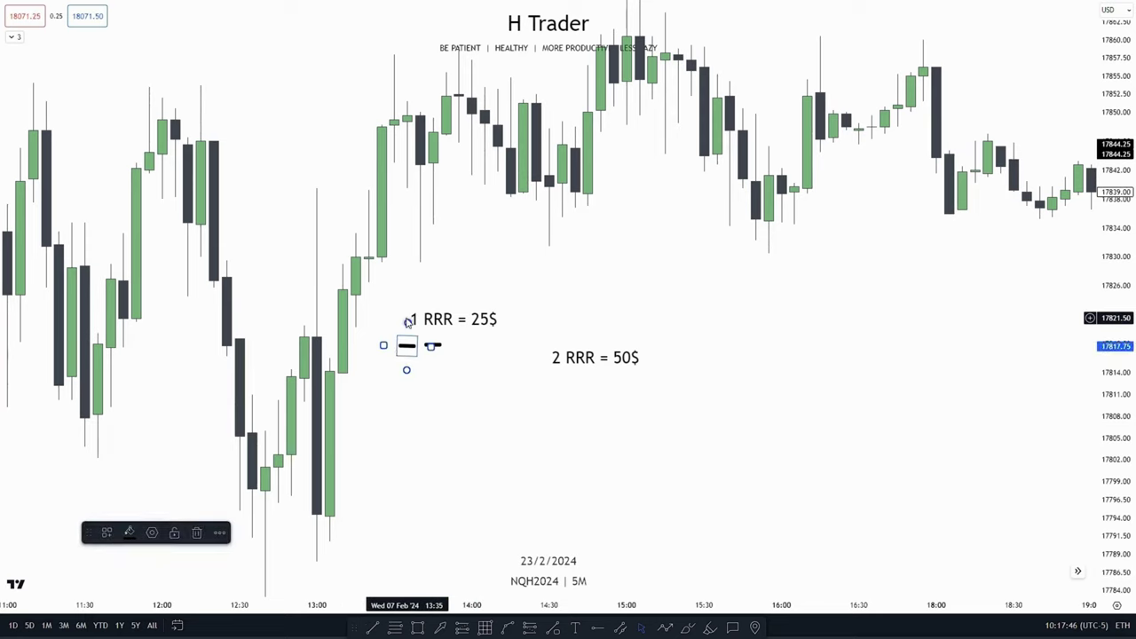
click(405, 323)
click(404, 346)
drag(408, 323, 406, 320)
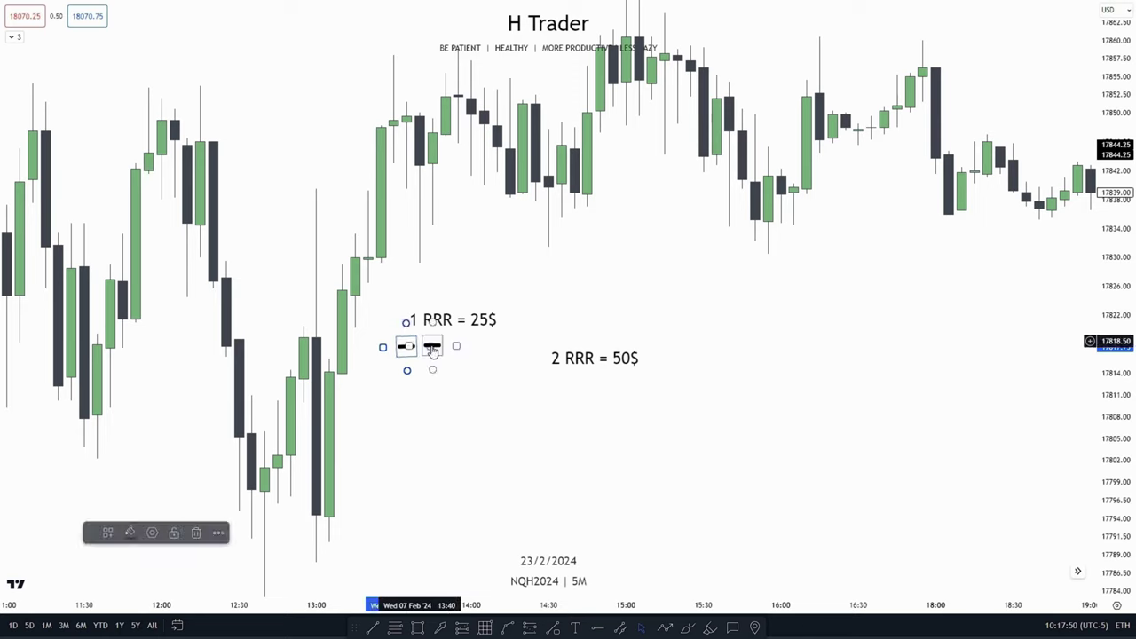
click(491, 517)
Move the "2 RRR = 50$" text beside the "1 RRR = 25$" text.
drag(492, 457, 473, 423)
click(568, 351)
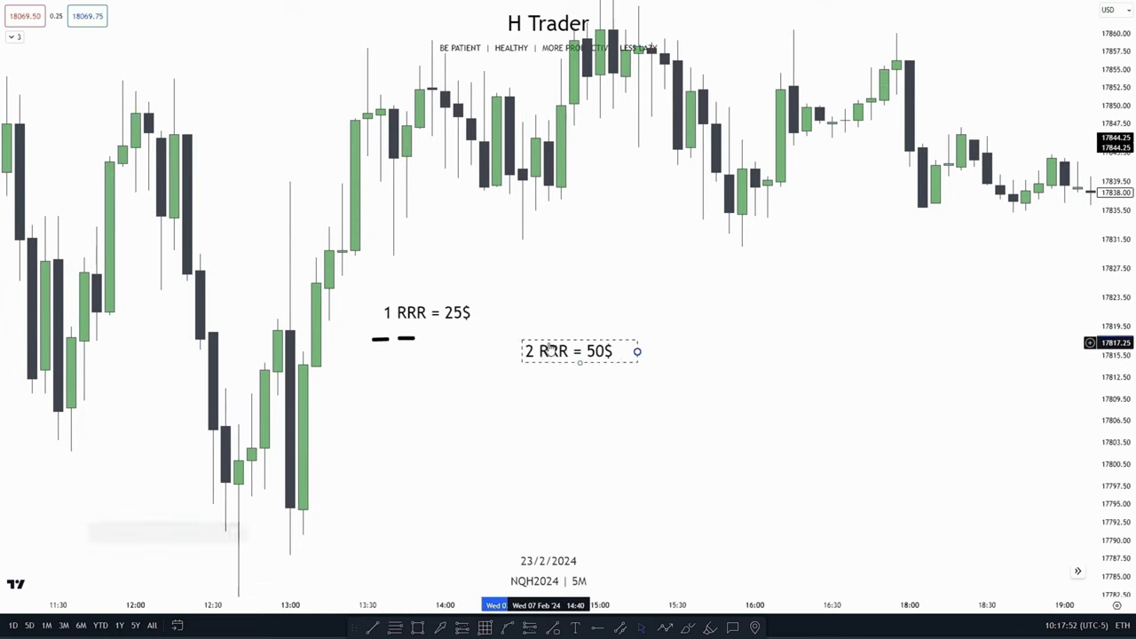
drag(568, 350, 530, 314)
click(538, 363)
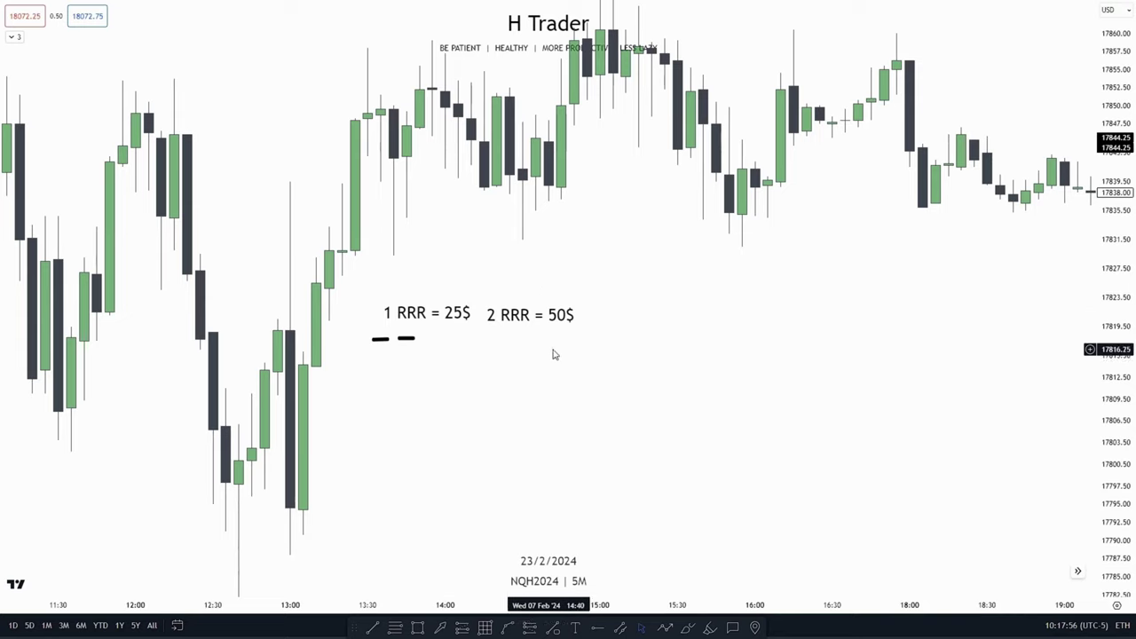
Delete both black dash markers below the "1 RRR = 25$" text.
click(379, 339)
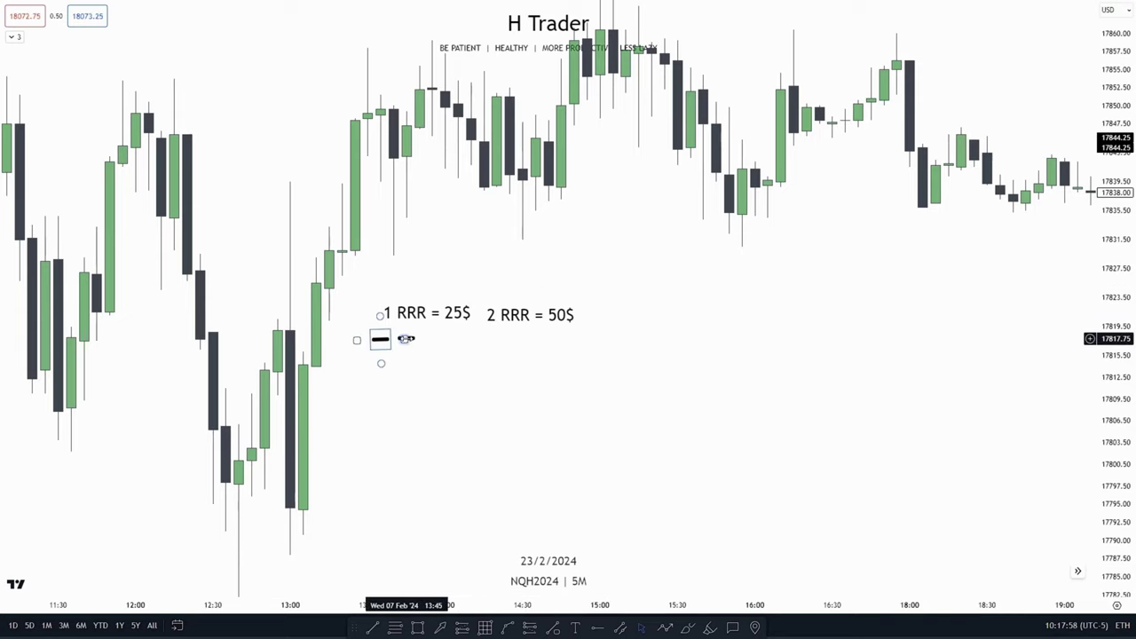
key(Delete)
click(383, 340)
key(Delete)
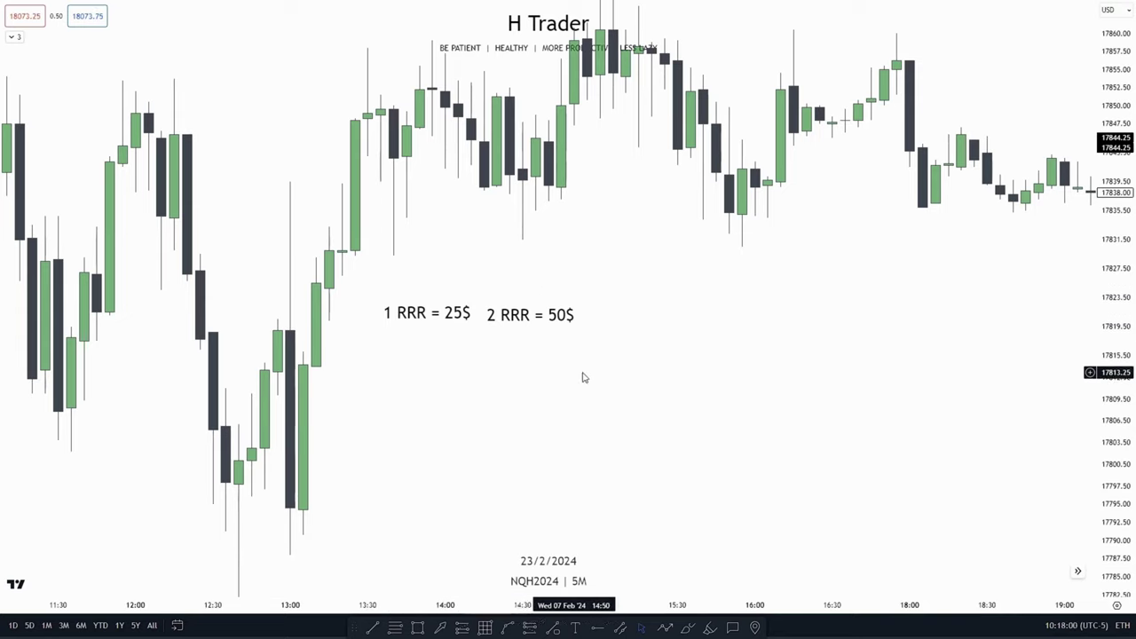